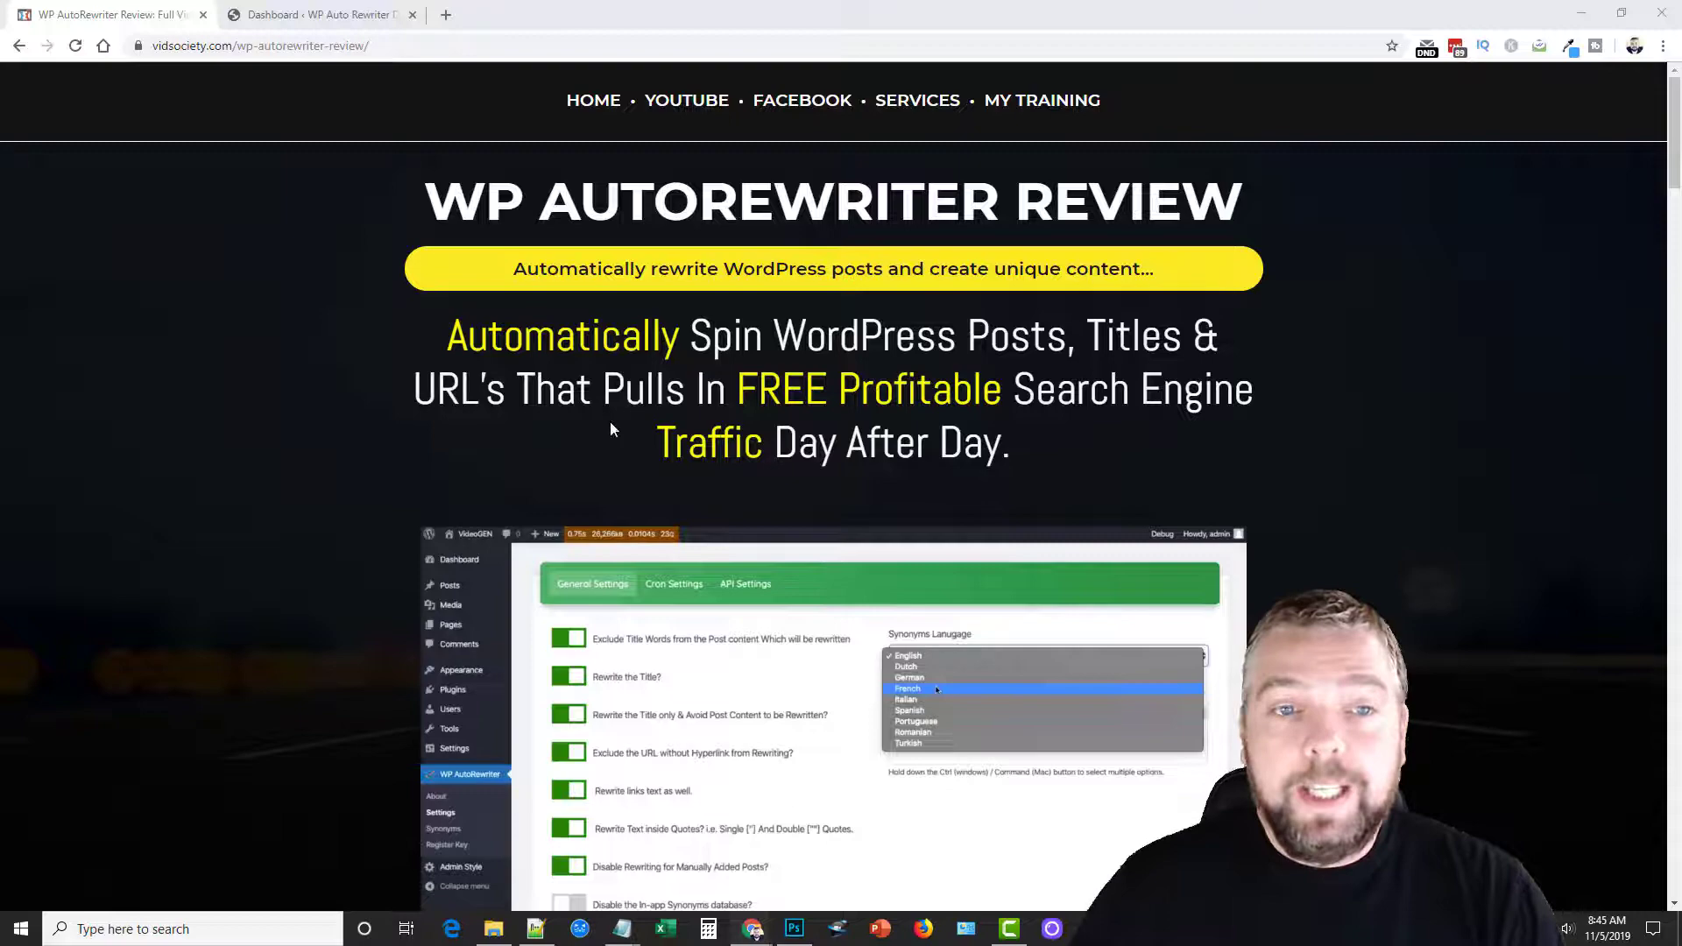
Read down the WP AutoRewriter review page to the JVZoo box and scroll back toward the top
{"action": "scroll", "coordinate": [964, 564], "scroll_direction": "down", "scroll_amount": 4}
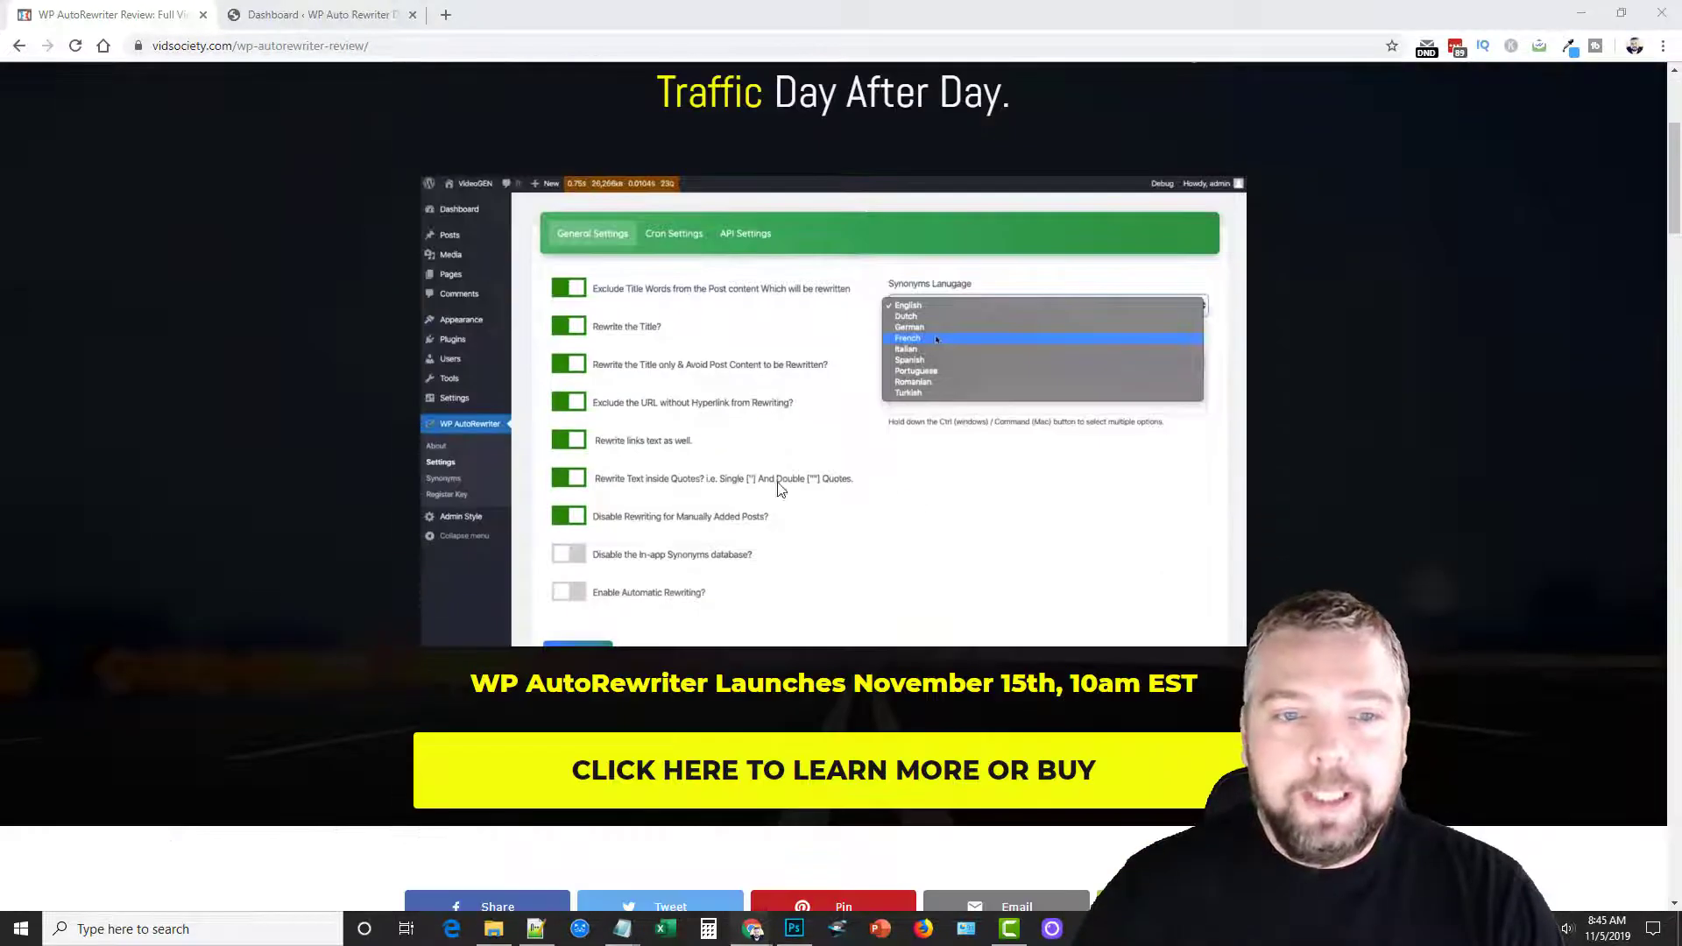
{"action": "scroll", "coordinate": [756, 426], "scroll_direction": "down", "scroll_amount": 8}
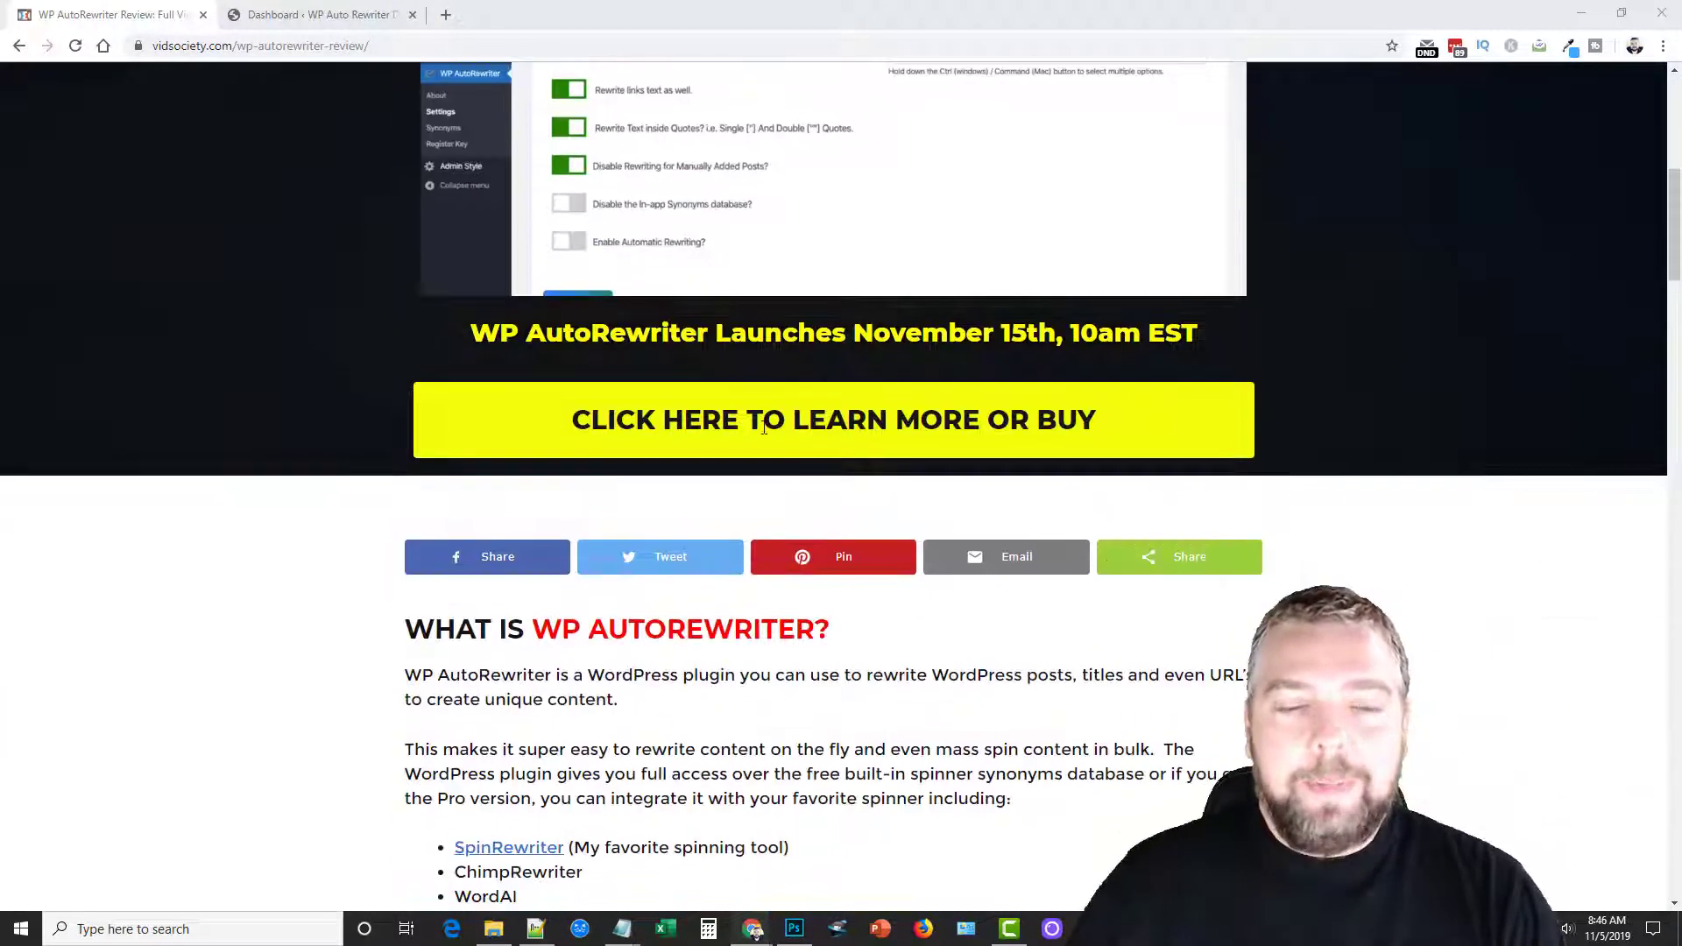
{"action": "scroll", "coordinate": [756, 427], "scroll_direction": "down", "scroll_amount": 13}
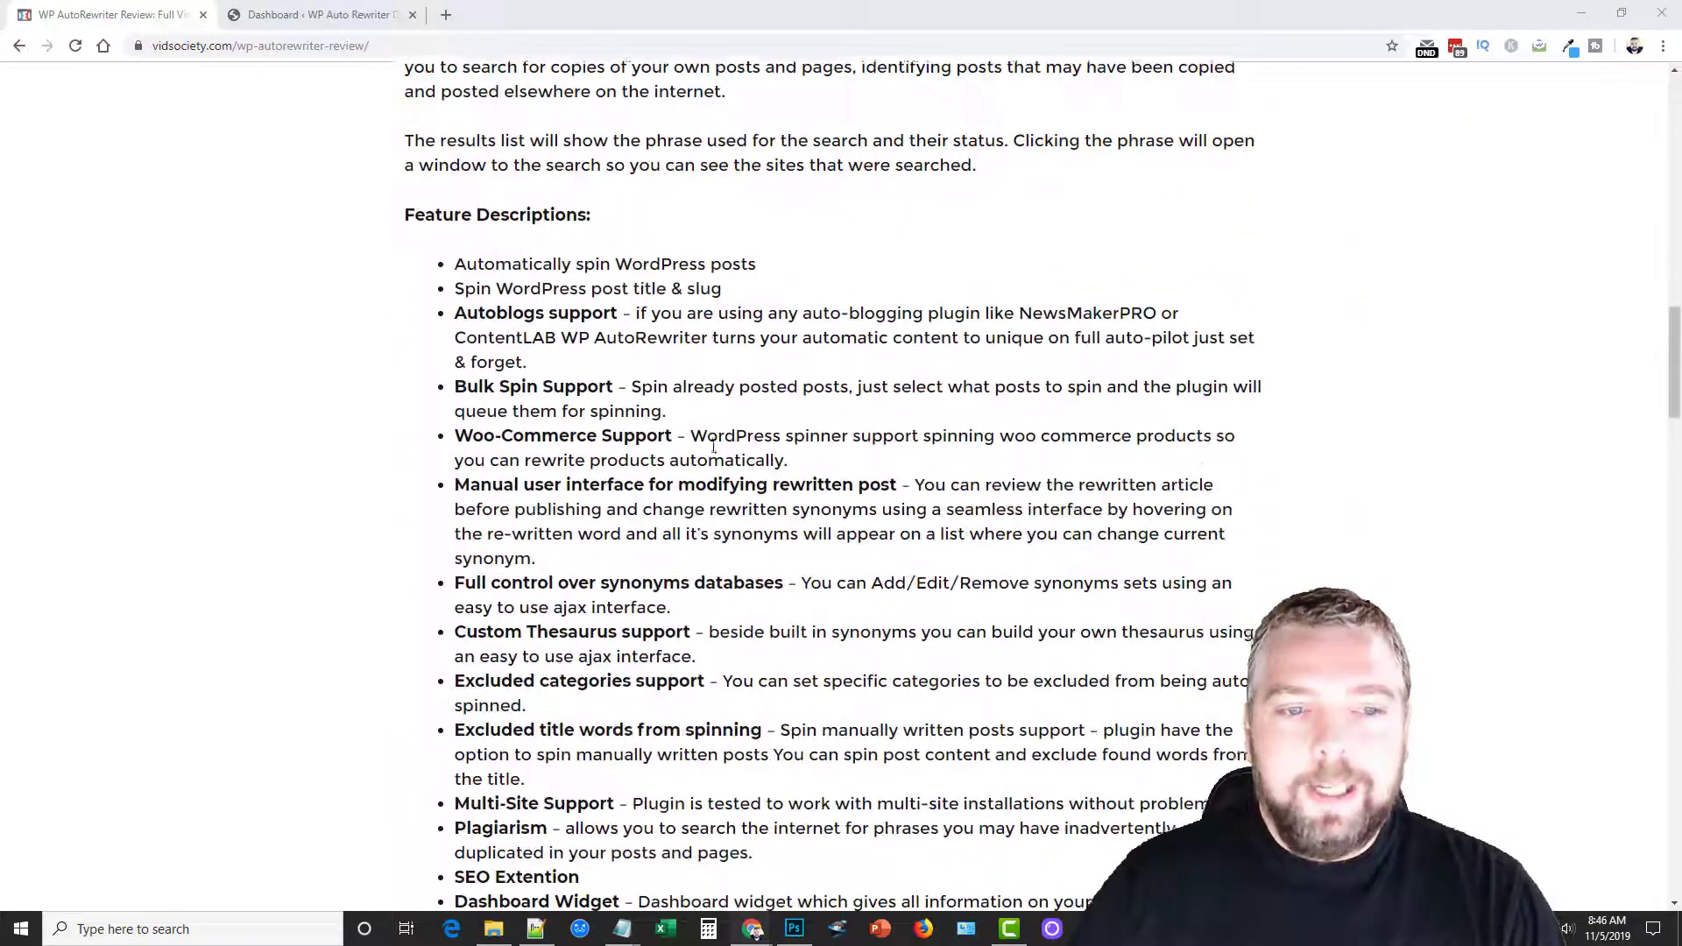
{"action": "scroll", "coordinate": [725, 448], "scroll_direction": "down", "scroll_amount": 4}
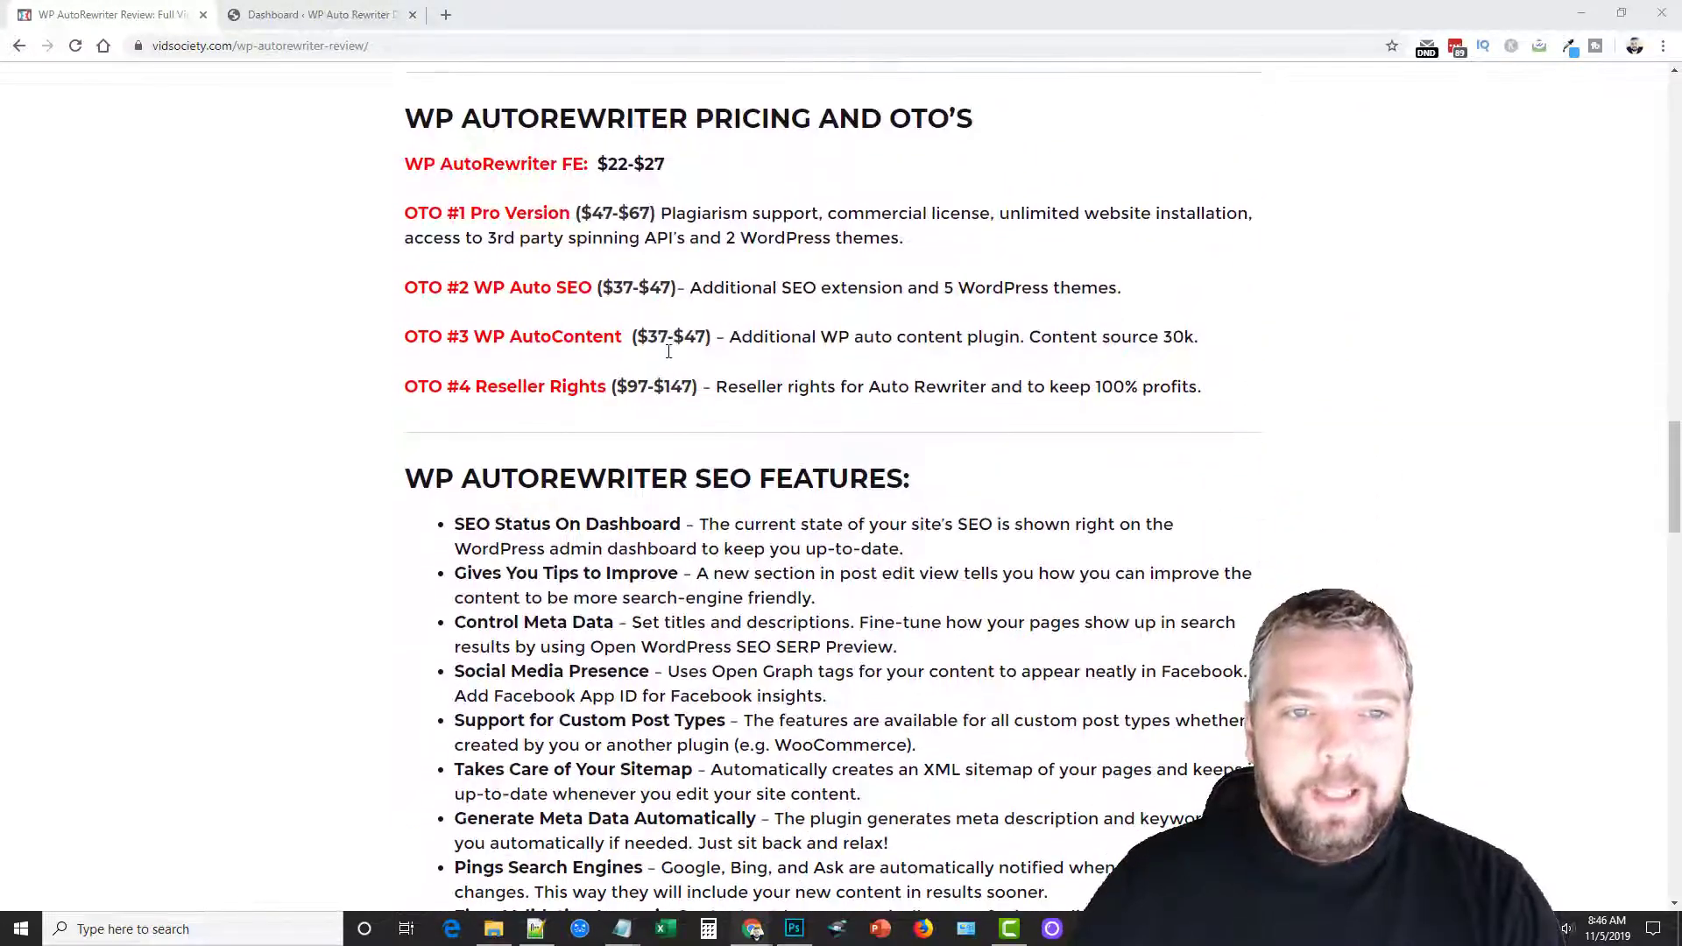
{"action": "scroll", "coordinate": [749, 428], "scroll_direction": "down", "scroll_amount": 9}
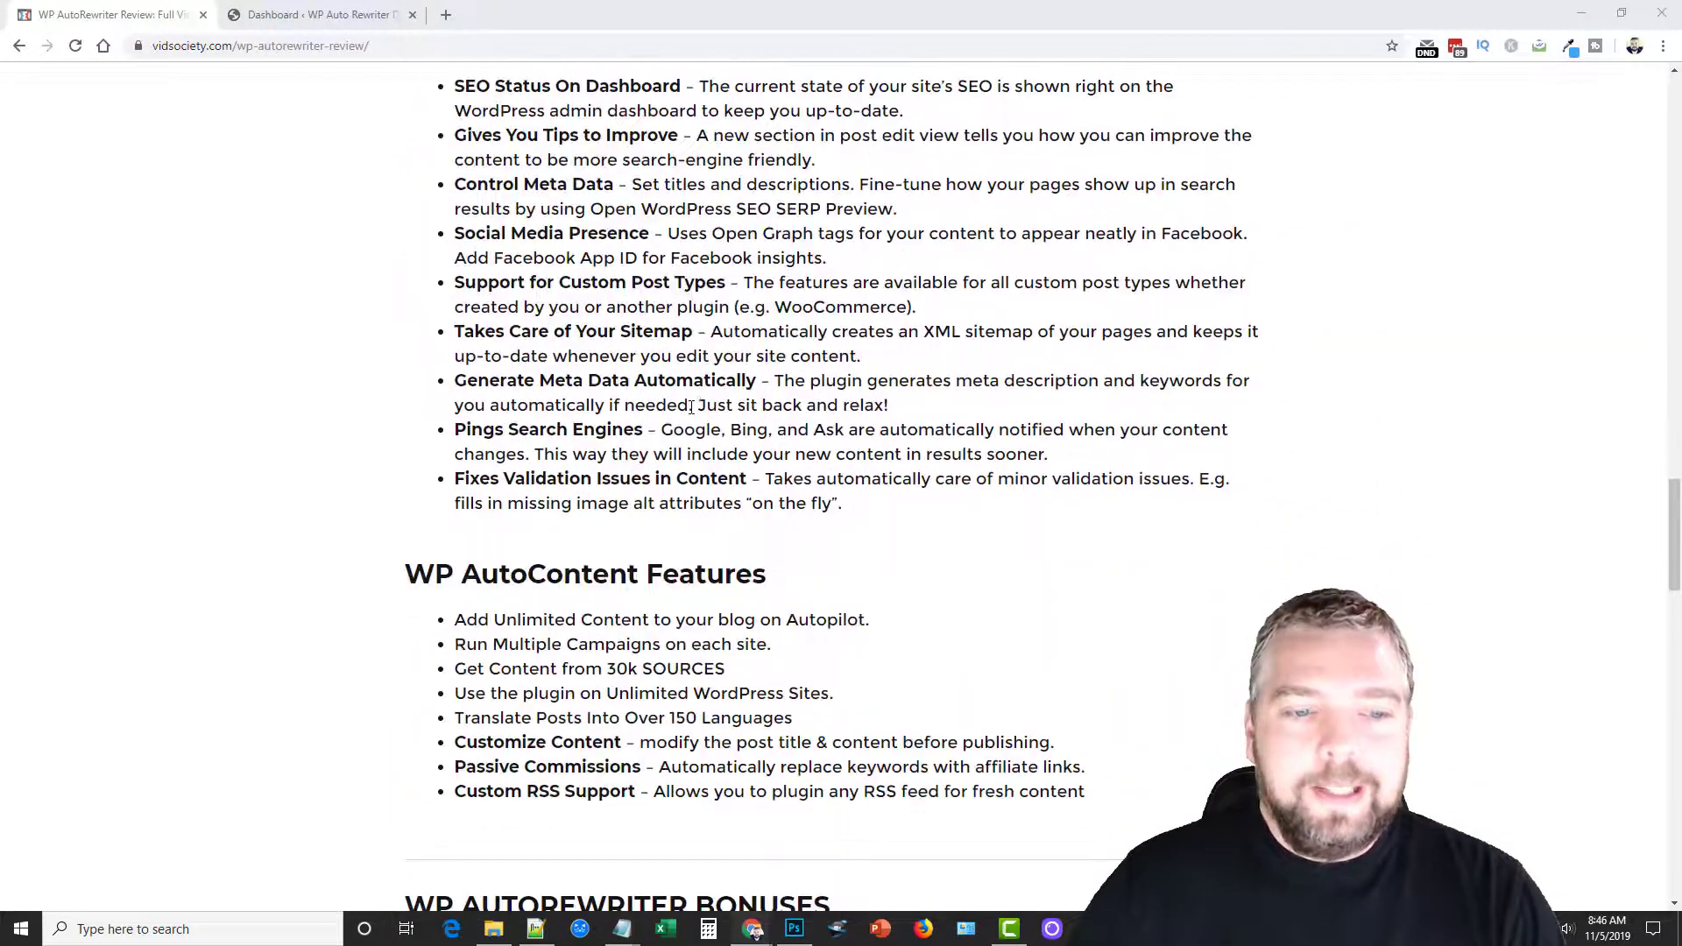
{"action": "scroll", "coordinate": [700, 438], "scroll_direction": "down", "scroll_amount": 3}
{"action": "scroll", "coordinate": [612, 533], "scroll_direction": "down", "scroll_amount": 2}
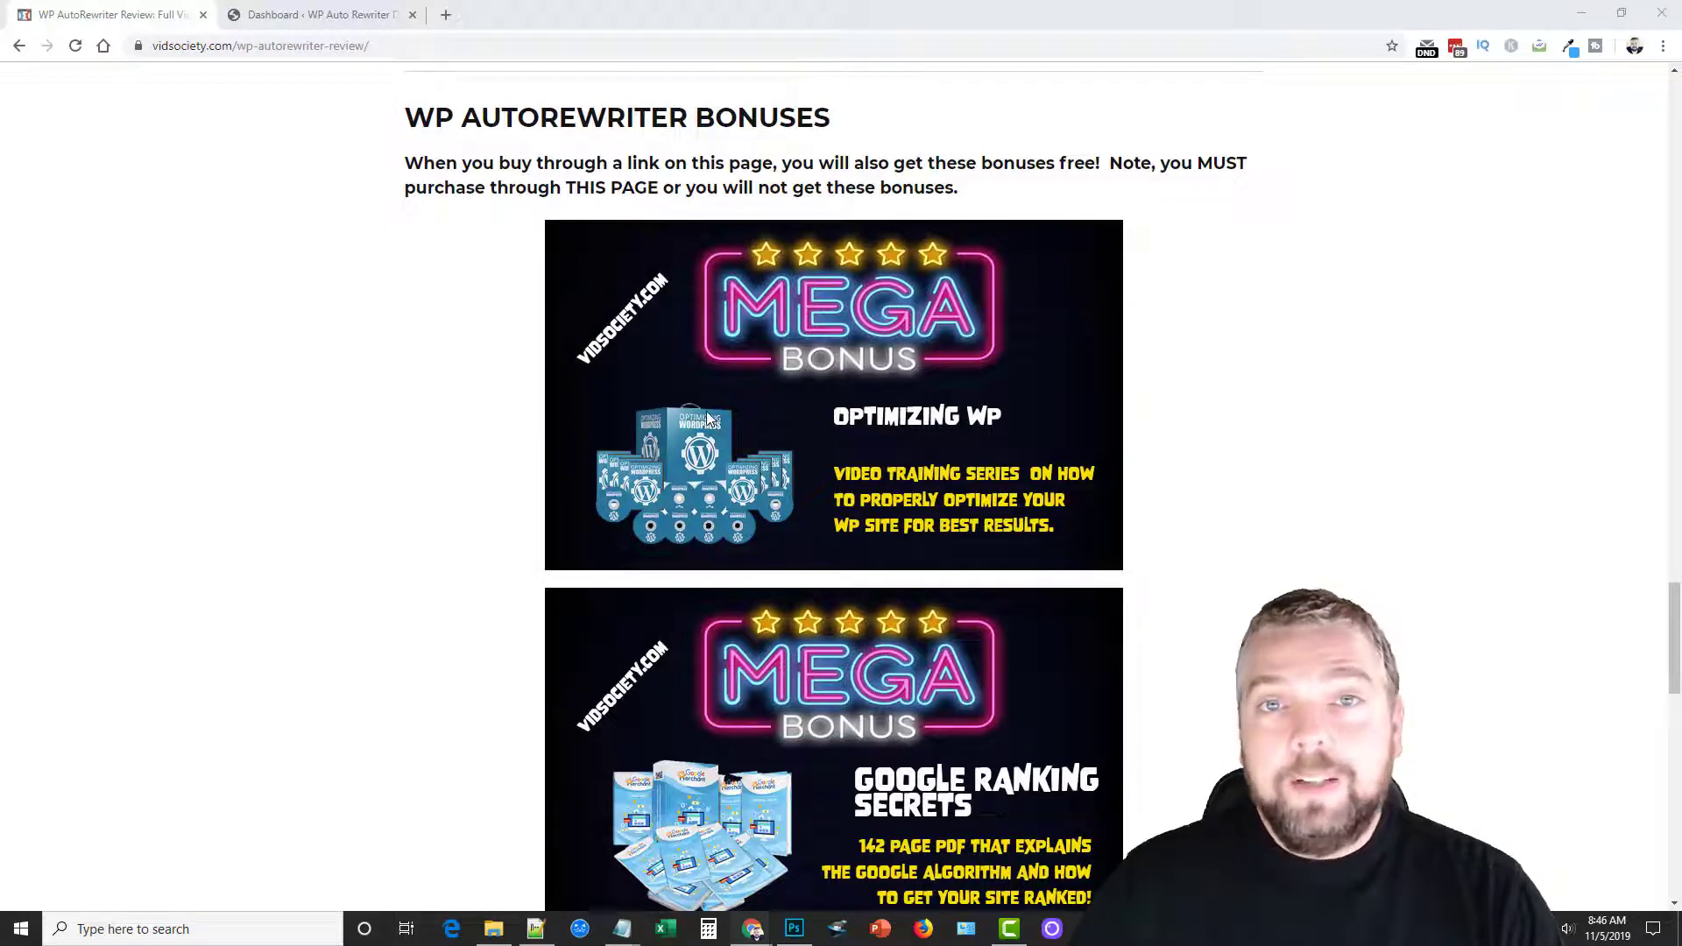
{"action": "scroll", "coordinate": [719, 446], "scroll_direction": "down", "scroll_amount": 5}
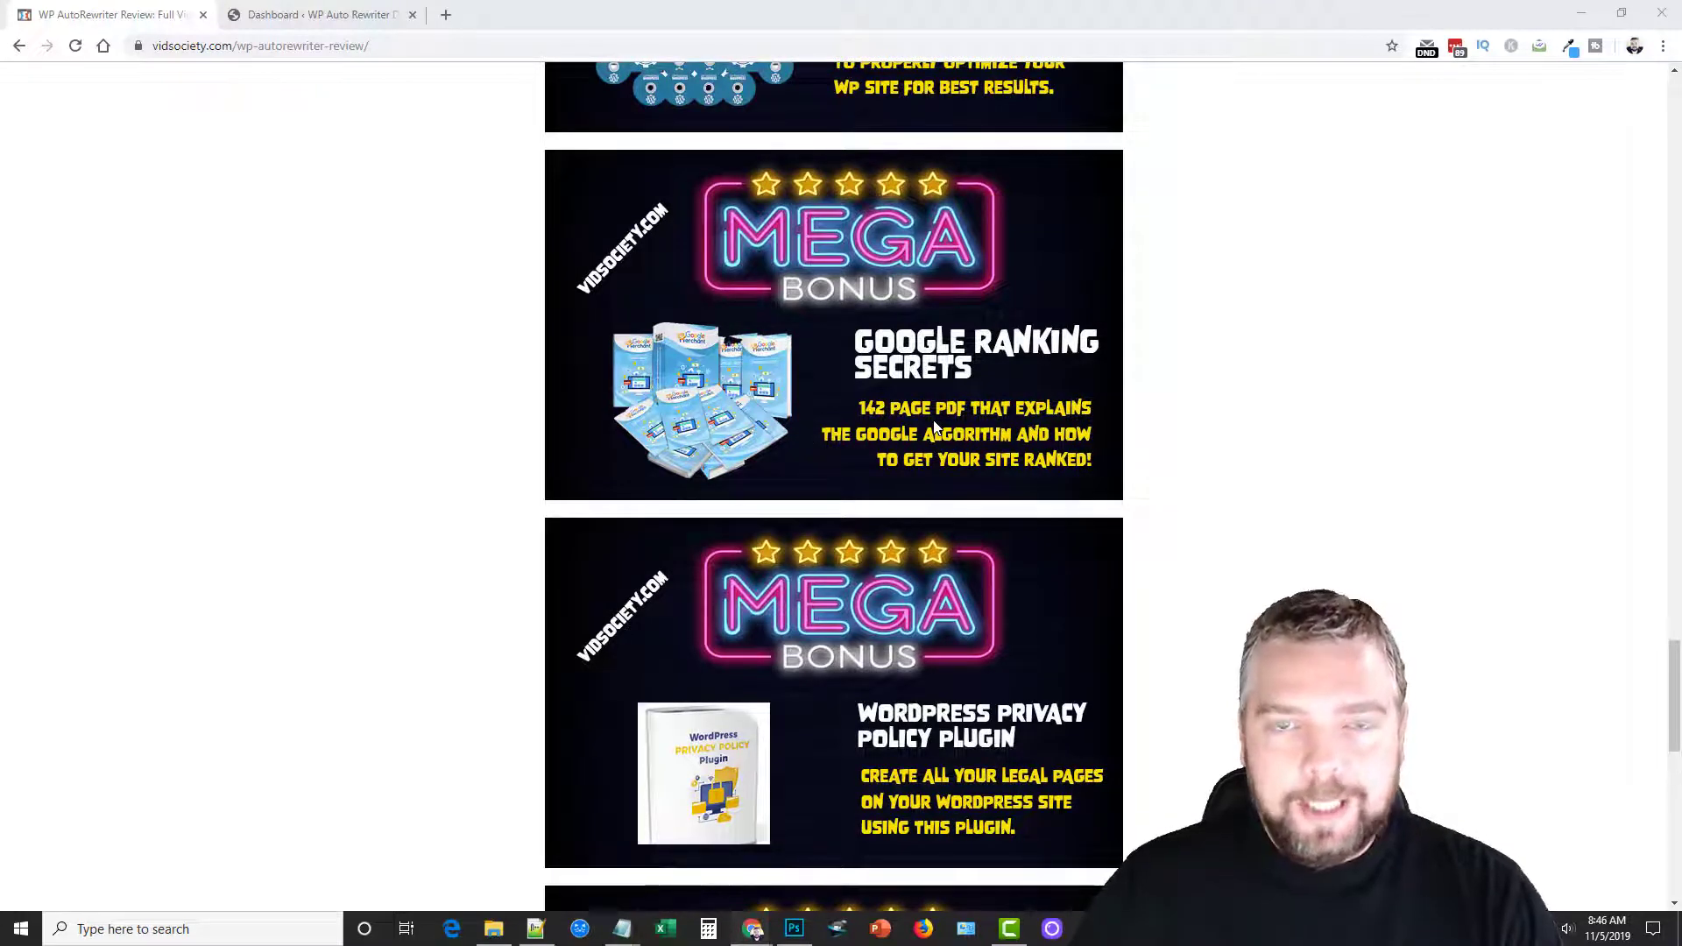
{"action": "scroll", "coordinate": [935, 427], "scroll_direction": "down", "scroll_amount": 3}
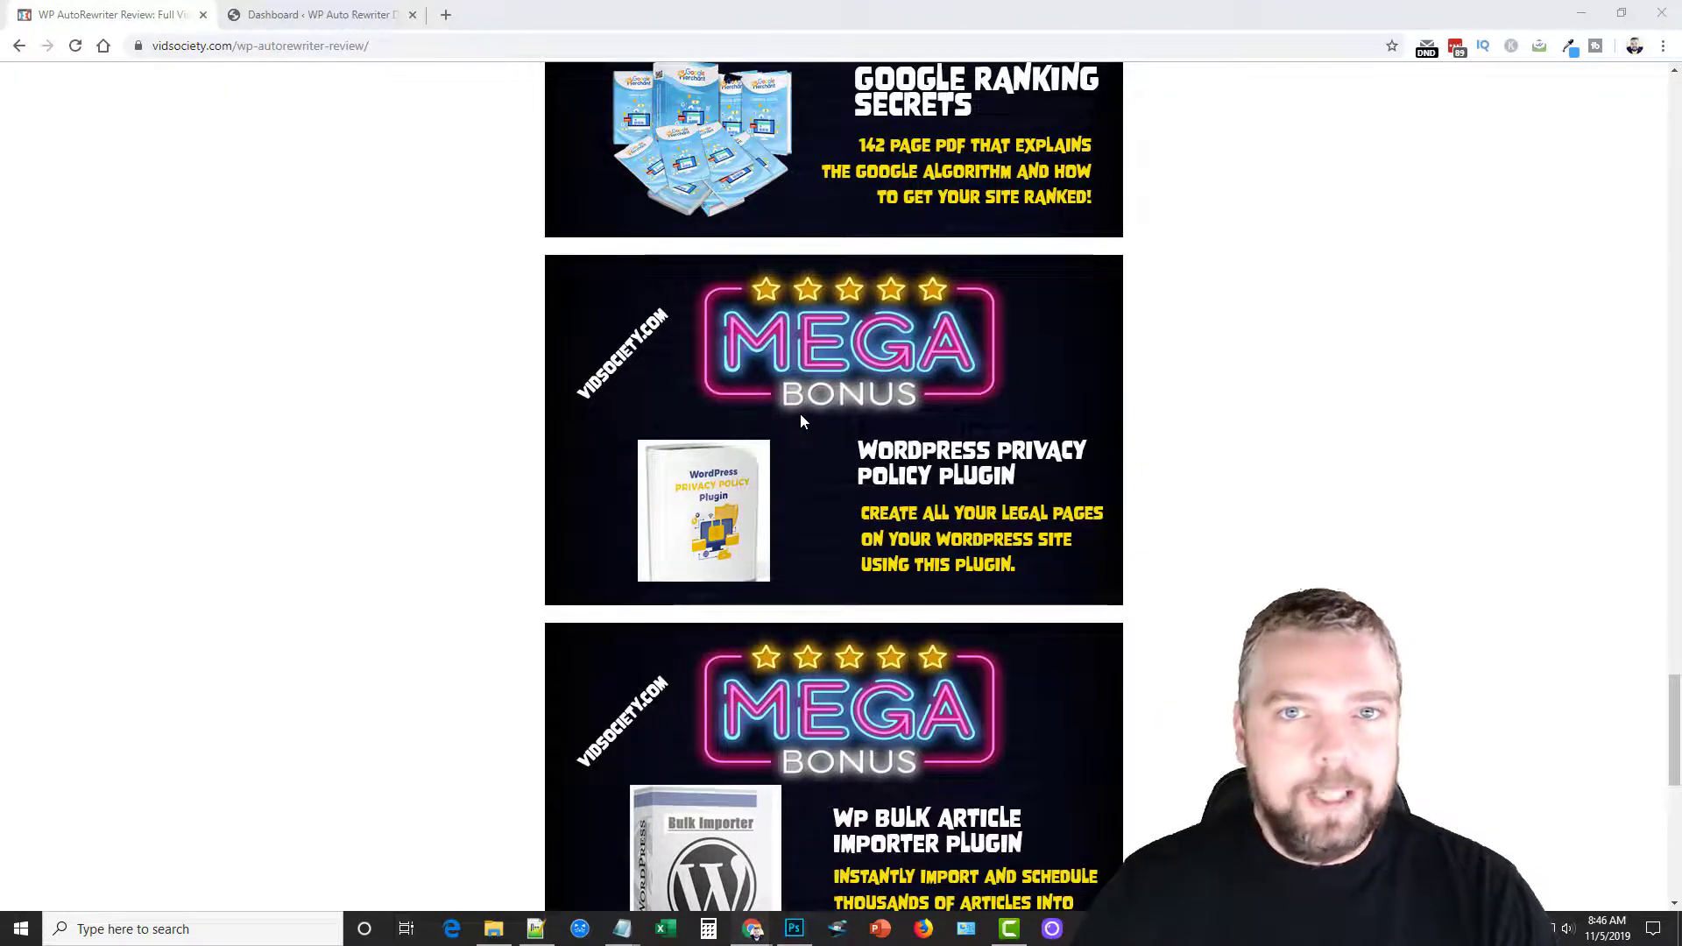
{"action": "scroll", "coordinate": [801, 422], "scroll_direction": "down", "scroll_amount": 4}
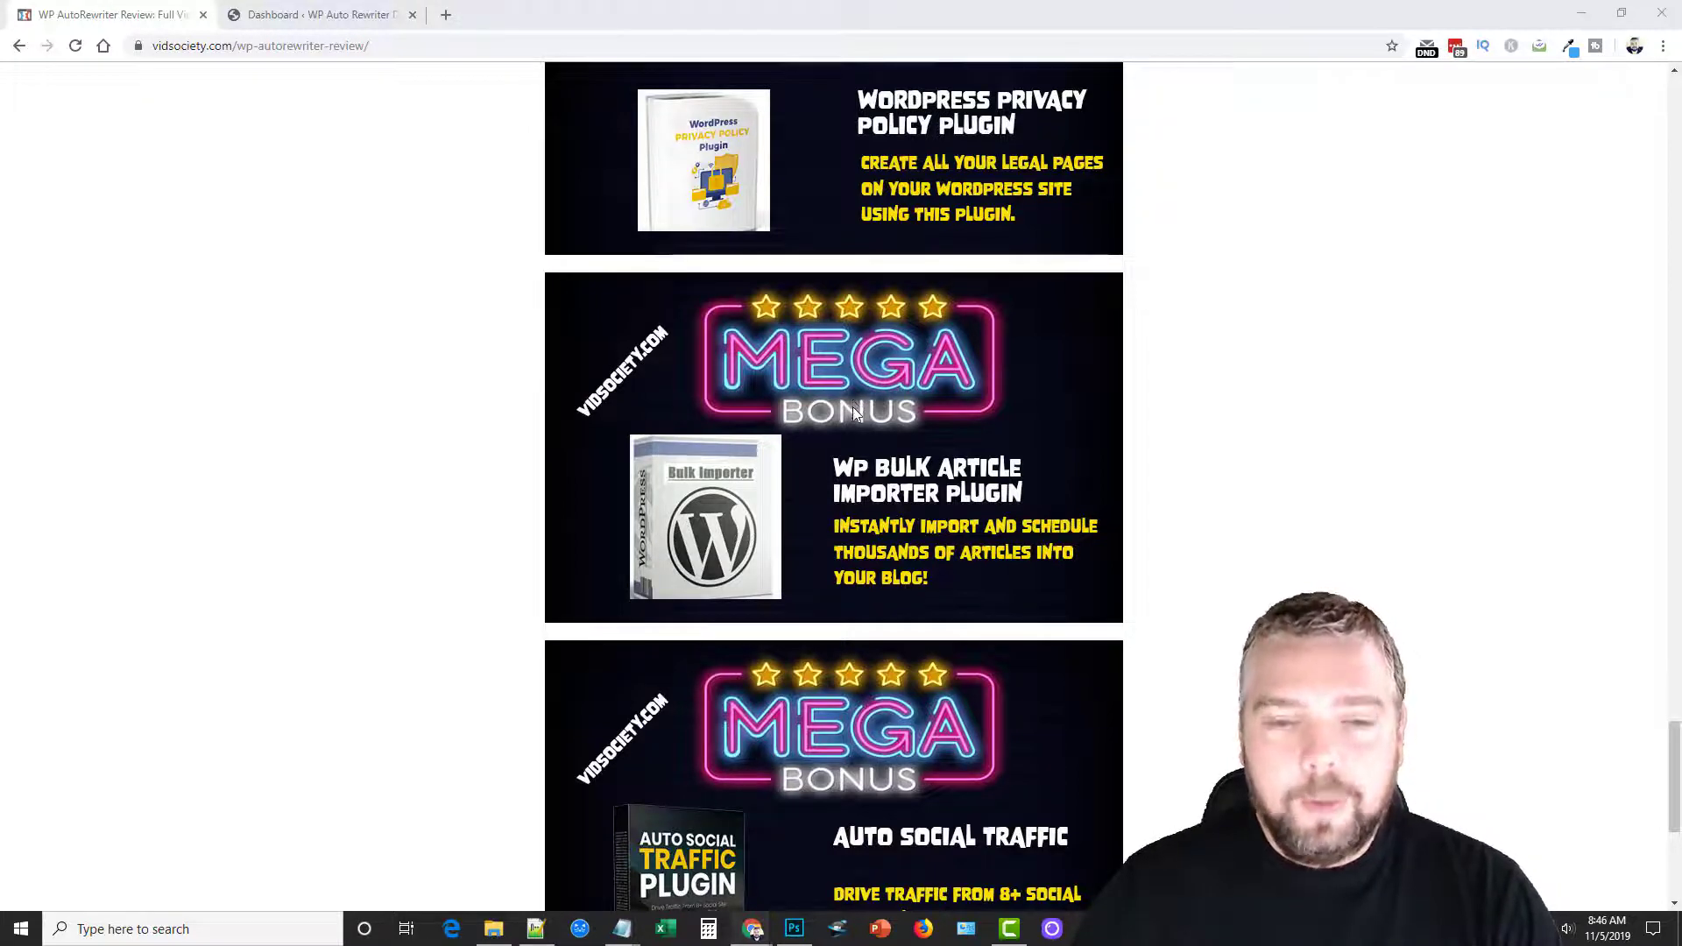
{"action": "scroll", "coordinate": [853, 406], "scroll_direction": "down", "scroll_amount": 3}
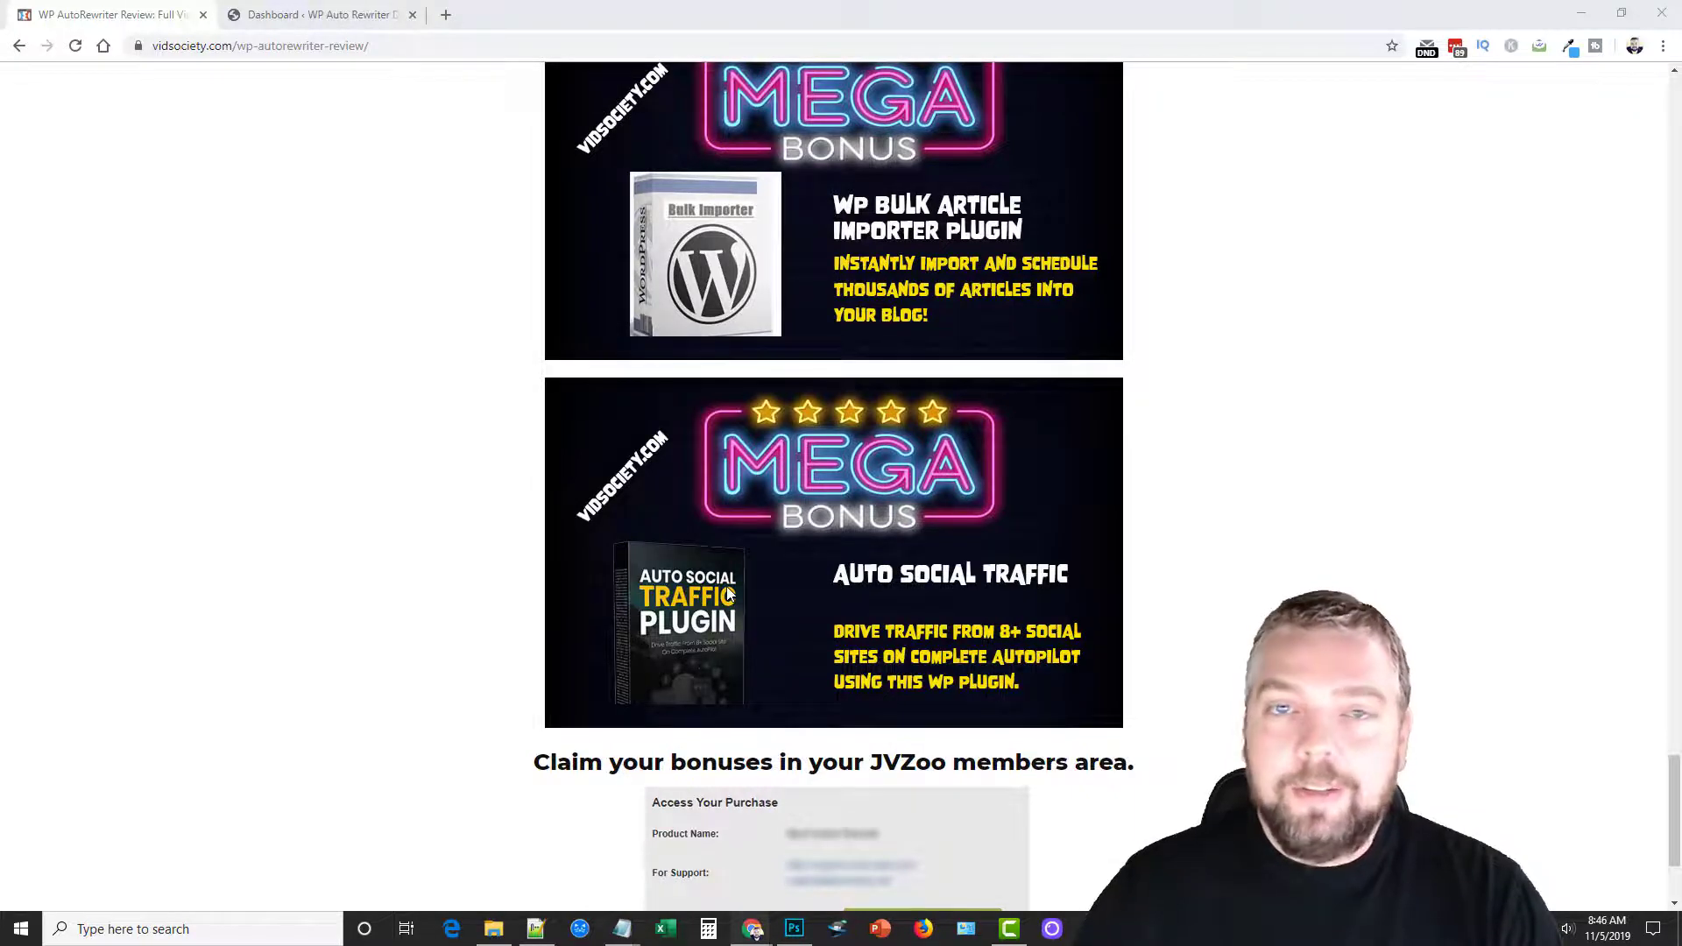
{"action": "scroll", "coordinate": [769, 557], "scroll_direction": "down", "scroll_amount": 3}
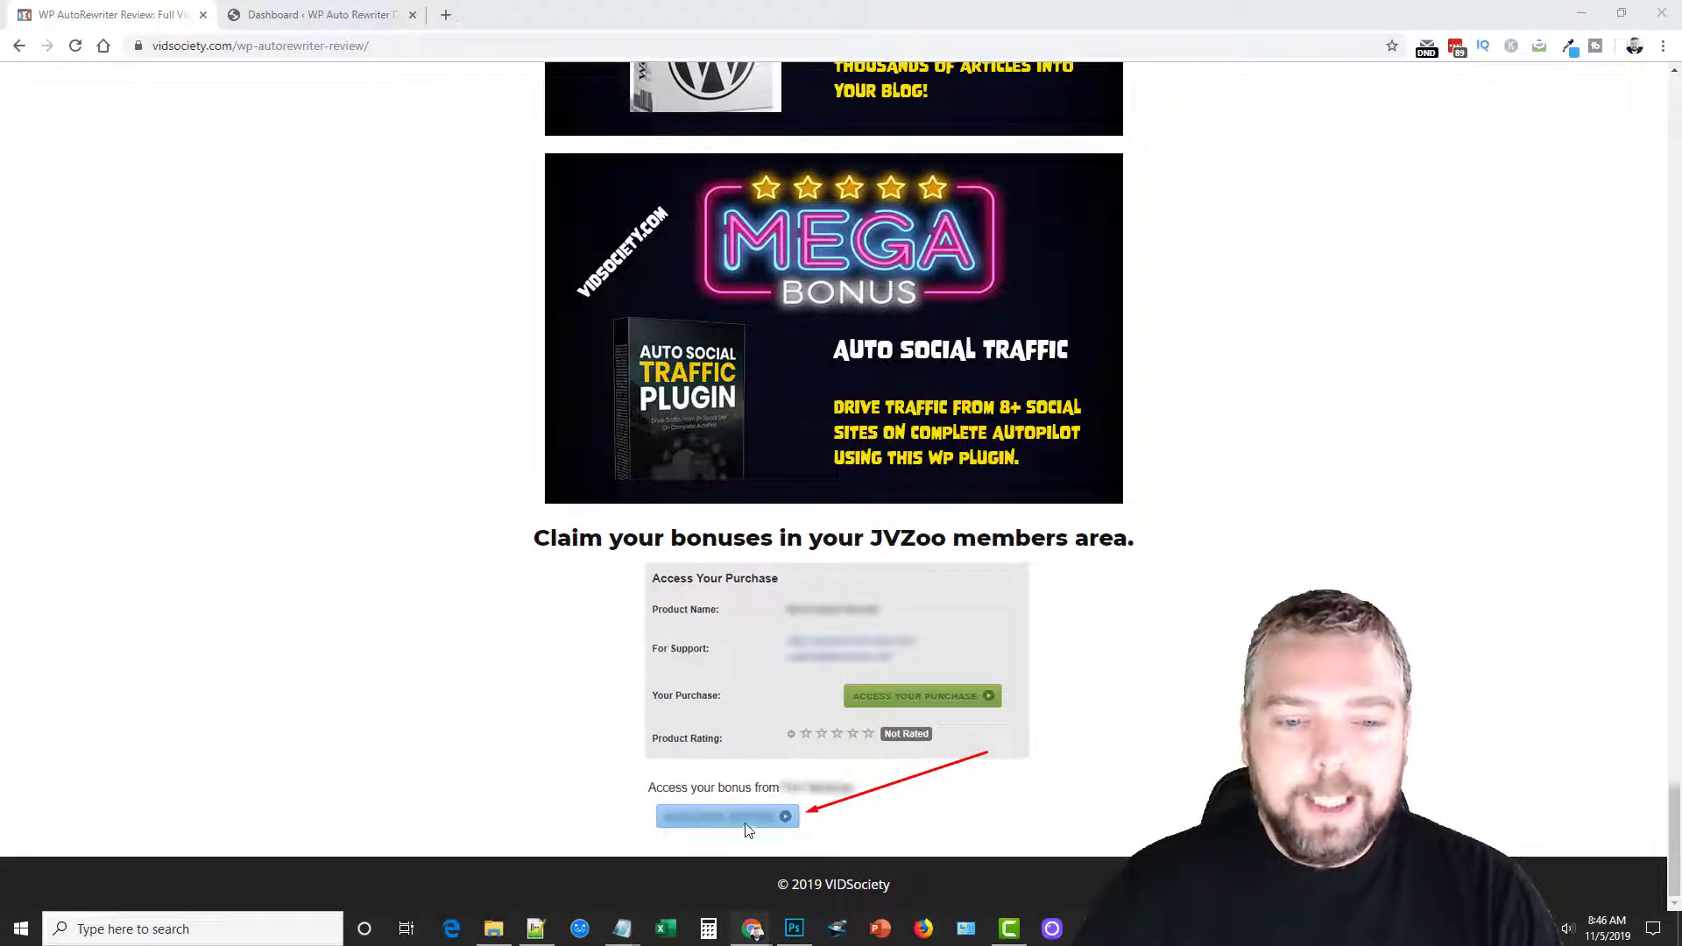
{"action": "scroll", "coordinate": [790, 644], "scroll_direction": "up", "scroll_amount": 20}
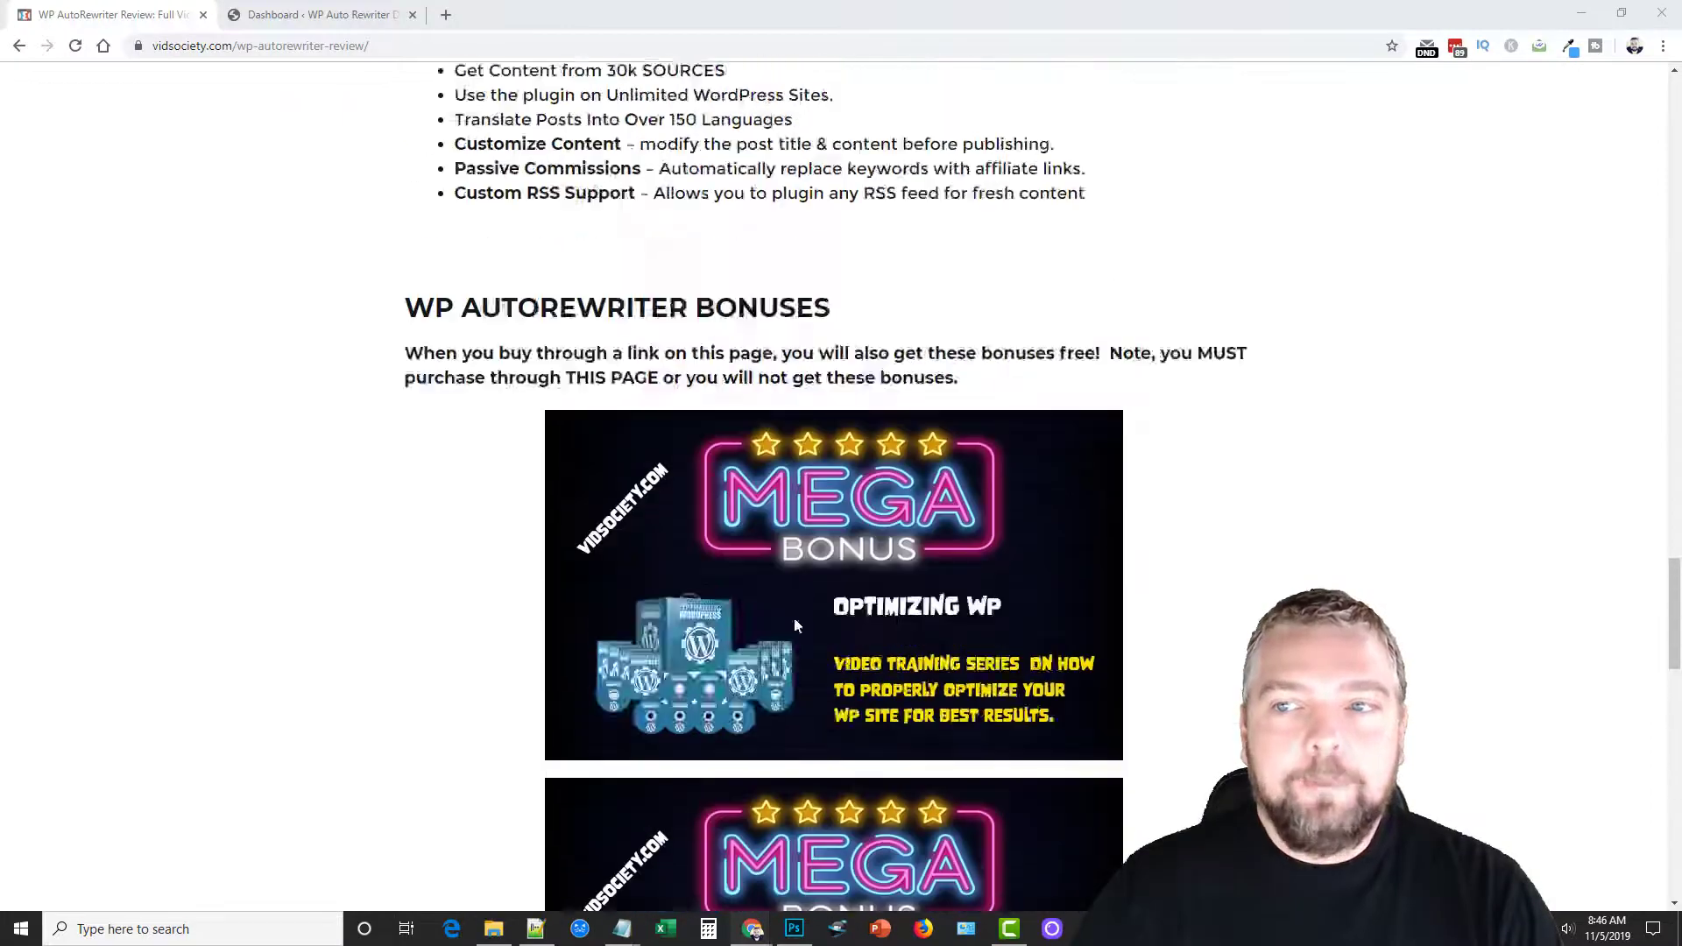
{"action": "scroll", "coordinate": [795, 626], "scroll_direction": "up", "scroll_amount": 20}
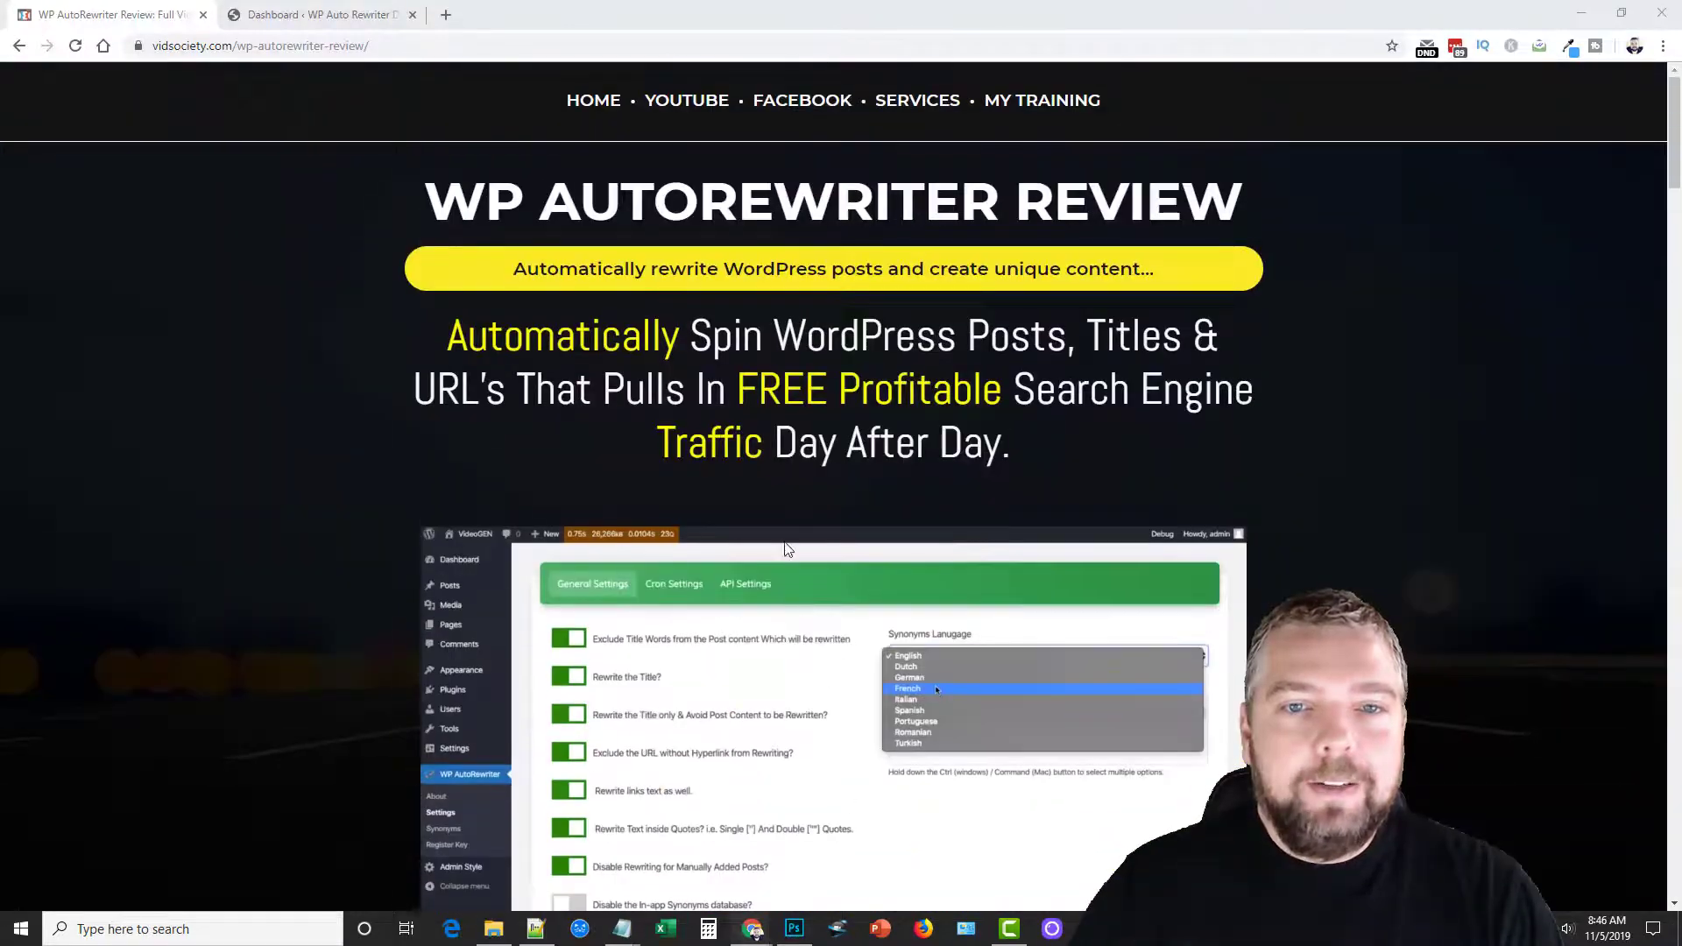
Switch to the WP Auto Rewriter demo dashboard and look over the WP AutoContent and WP AutoRewriter menus
{"action": "left_click", "coordinate": [333, 15]}
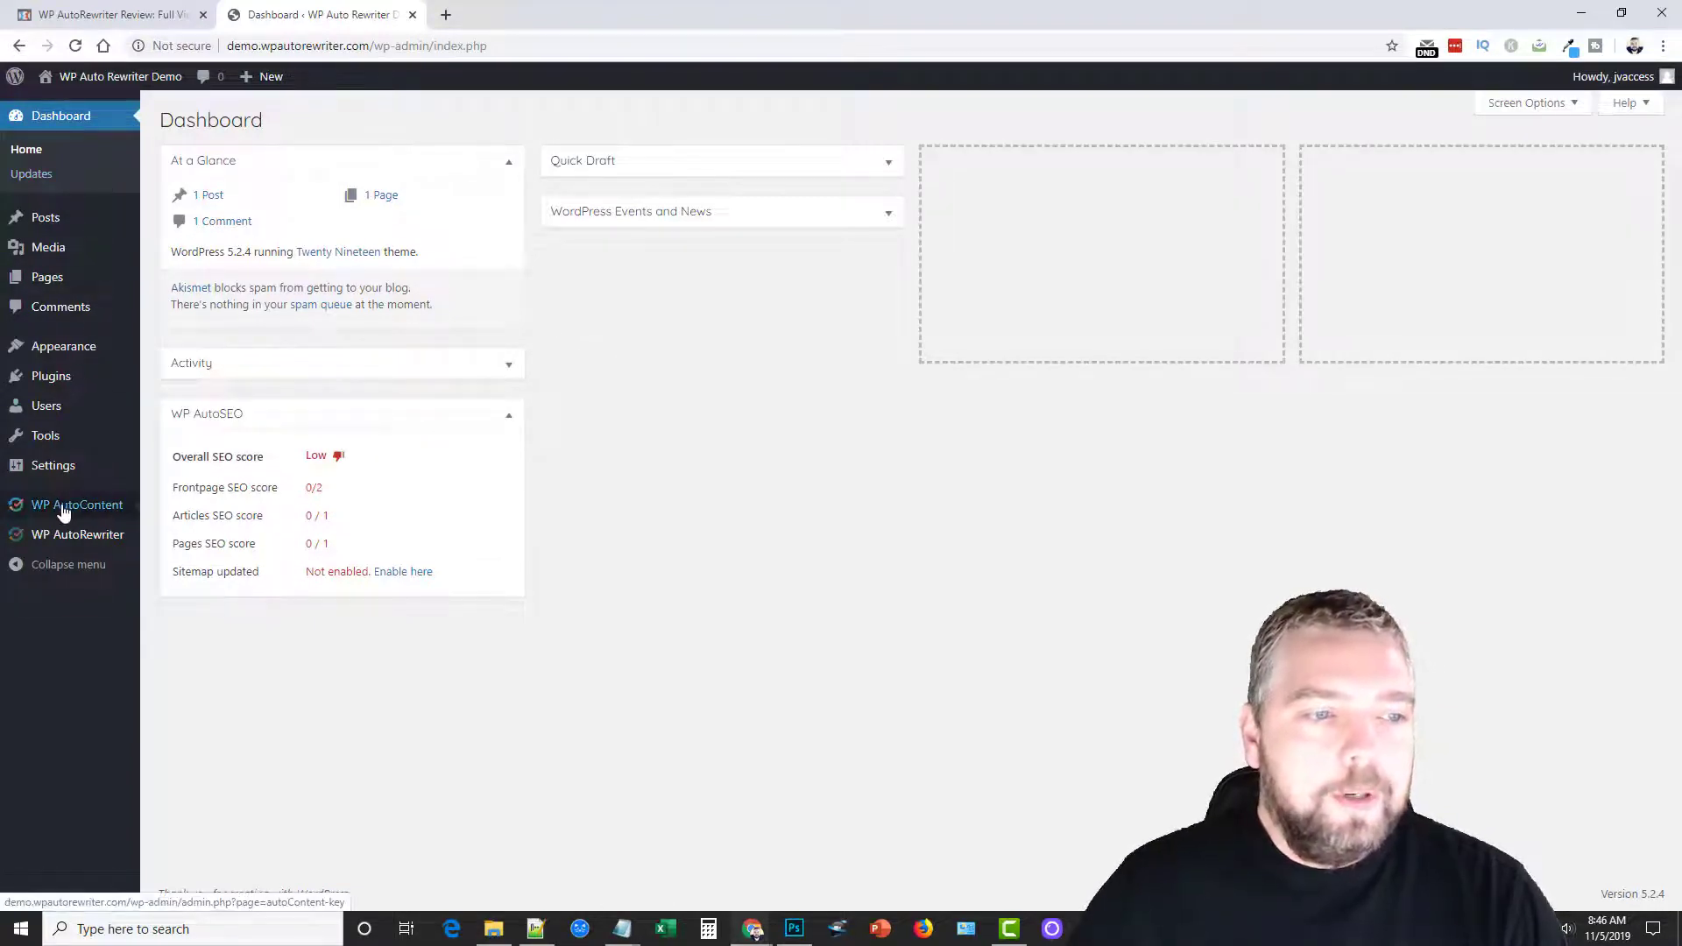
{"action": "mouse_move", "coordinate": [60, 513]}
{"action": "mouse_move", "coordinate": [63, 545]}
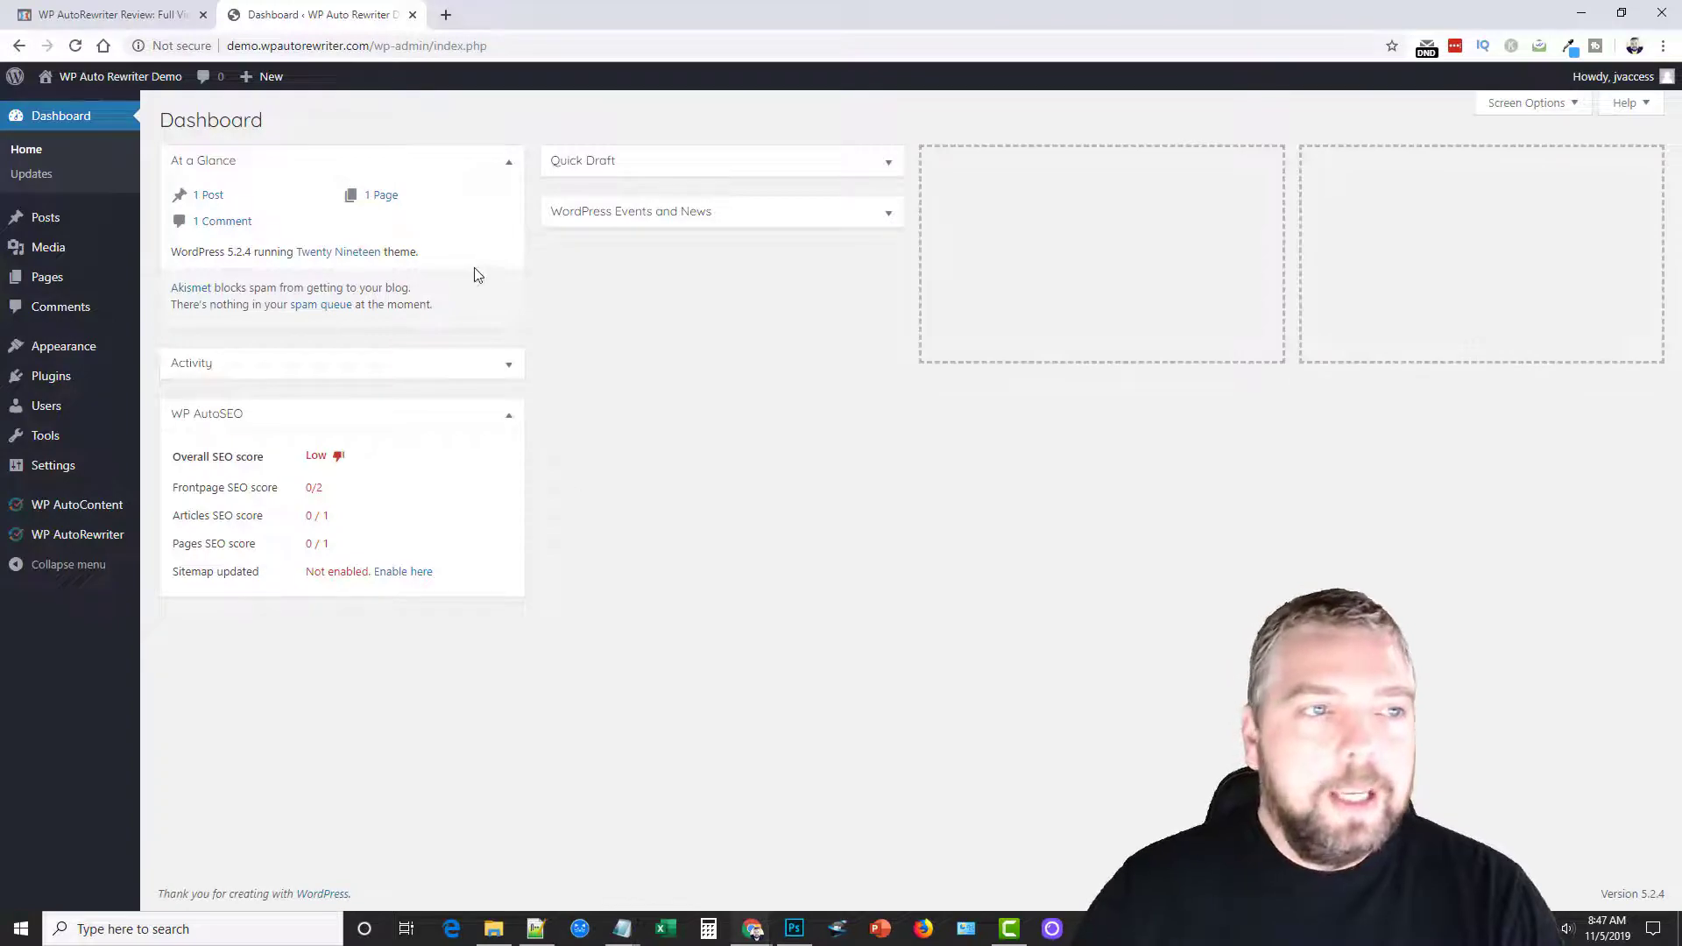
{"action": "left_click", "coordinate": [134, 19]}
{"action": "scroll", "coordinate": [692, 551], "scroll_direction": "down", "scroll_amount": 20}
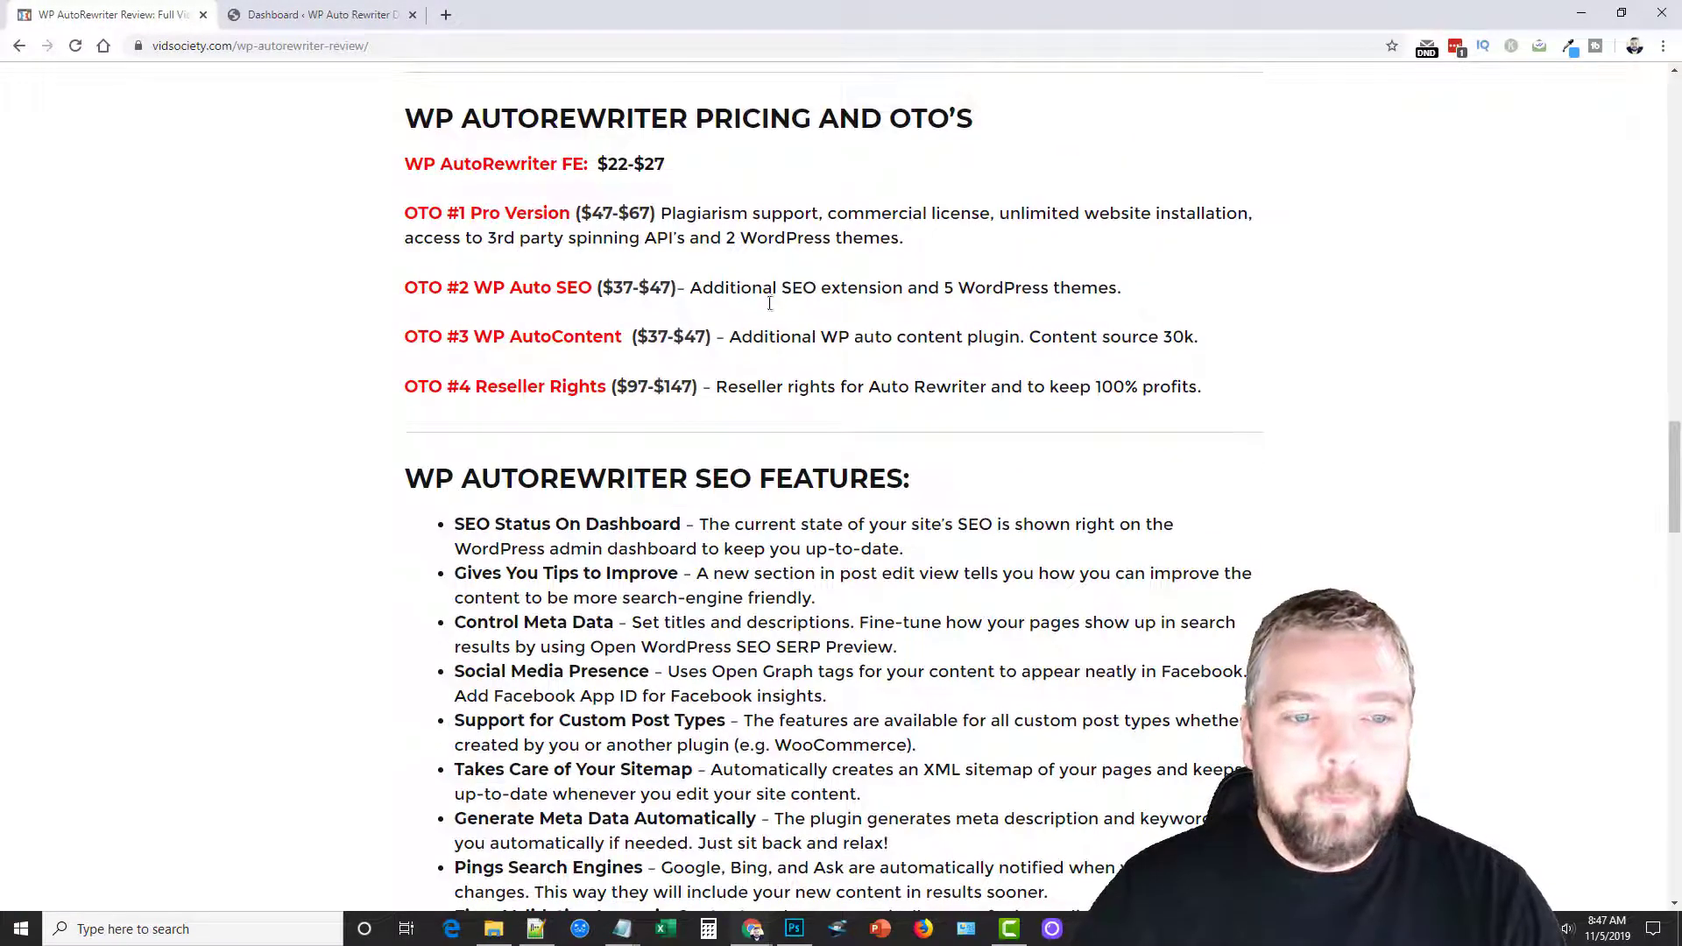
{"action": "scroll", "coordinate": [587, 212], "scroll_direction": "up", "scroll_amount": 1}
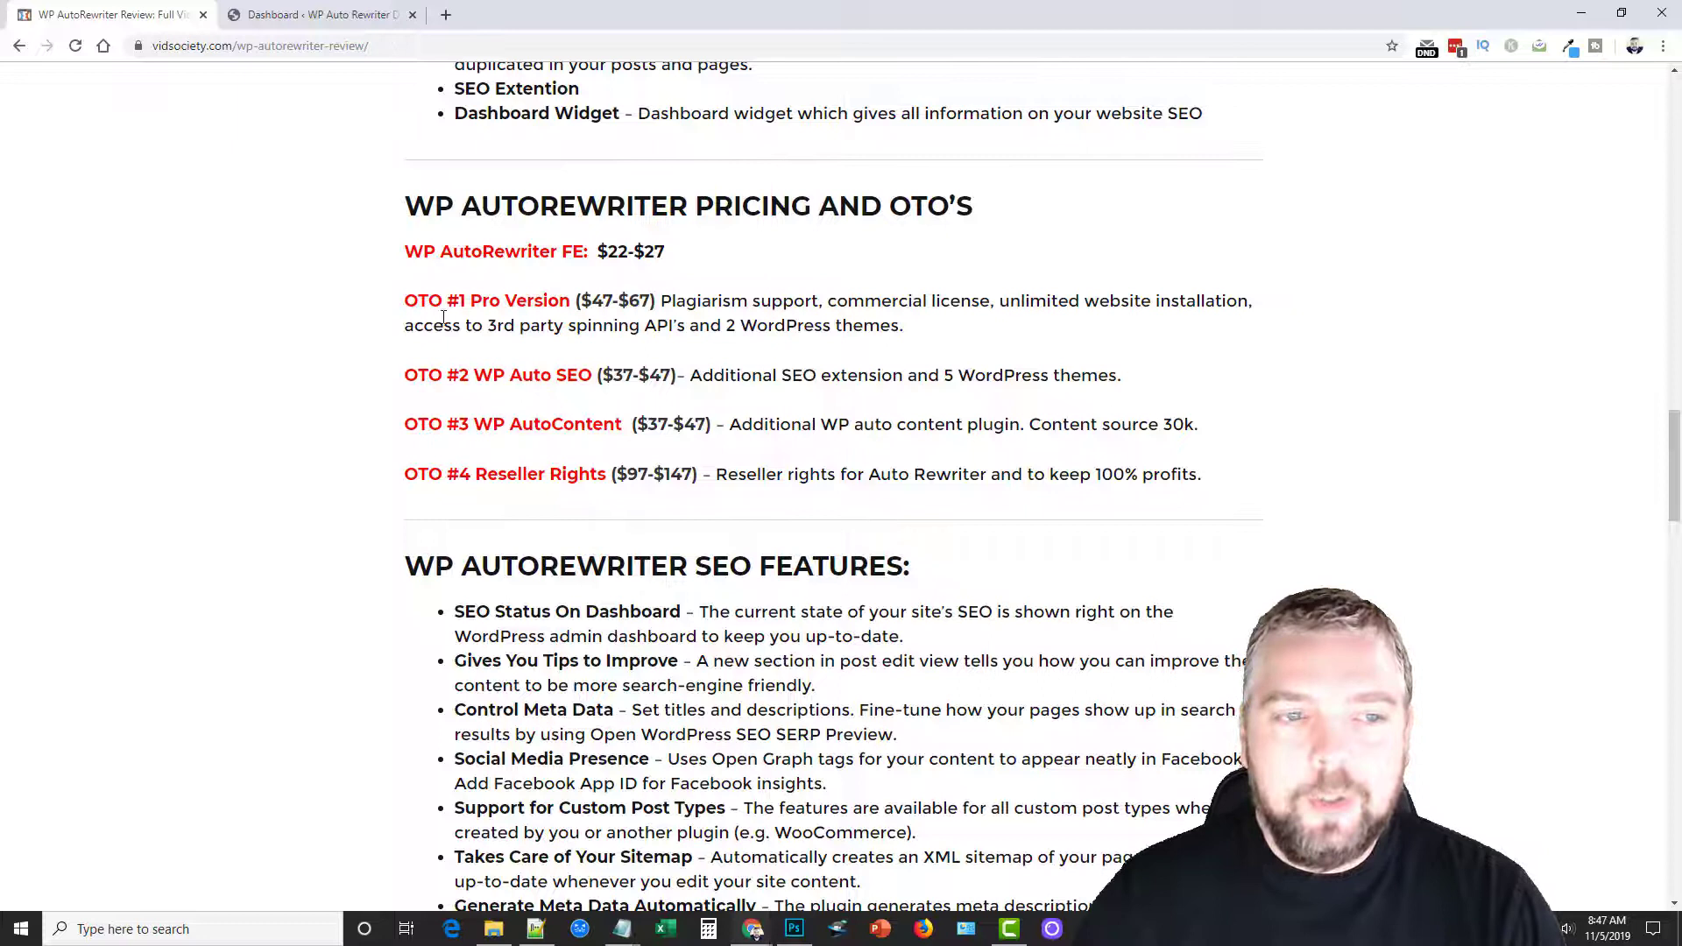
{"action": "left_click_drag", "start_coordinate": [407, 301], "coordinate": [497, 296]}
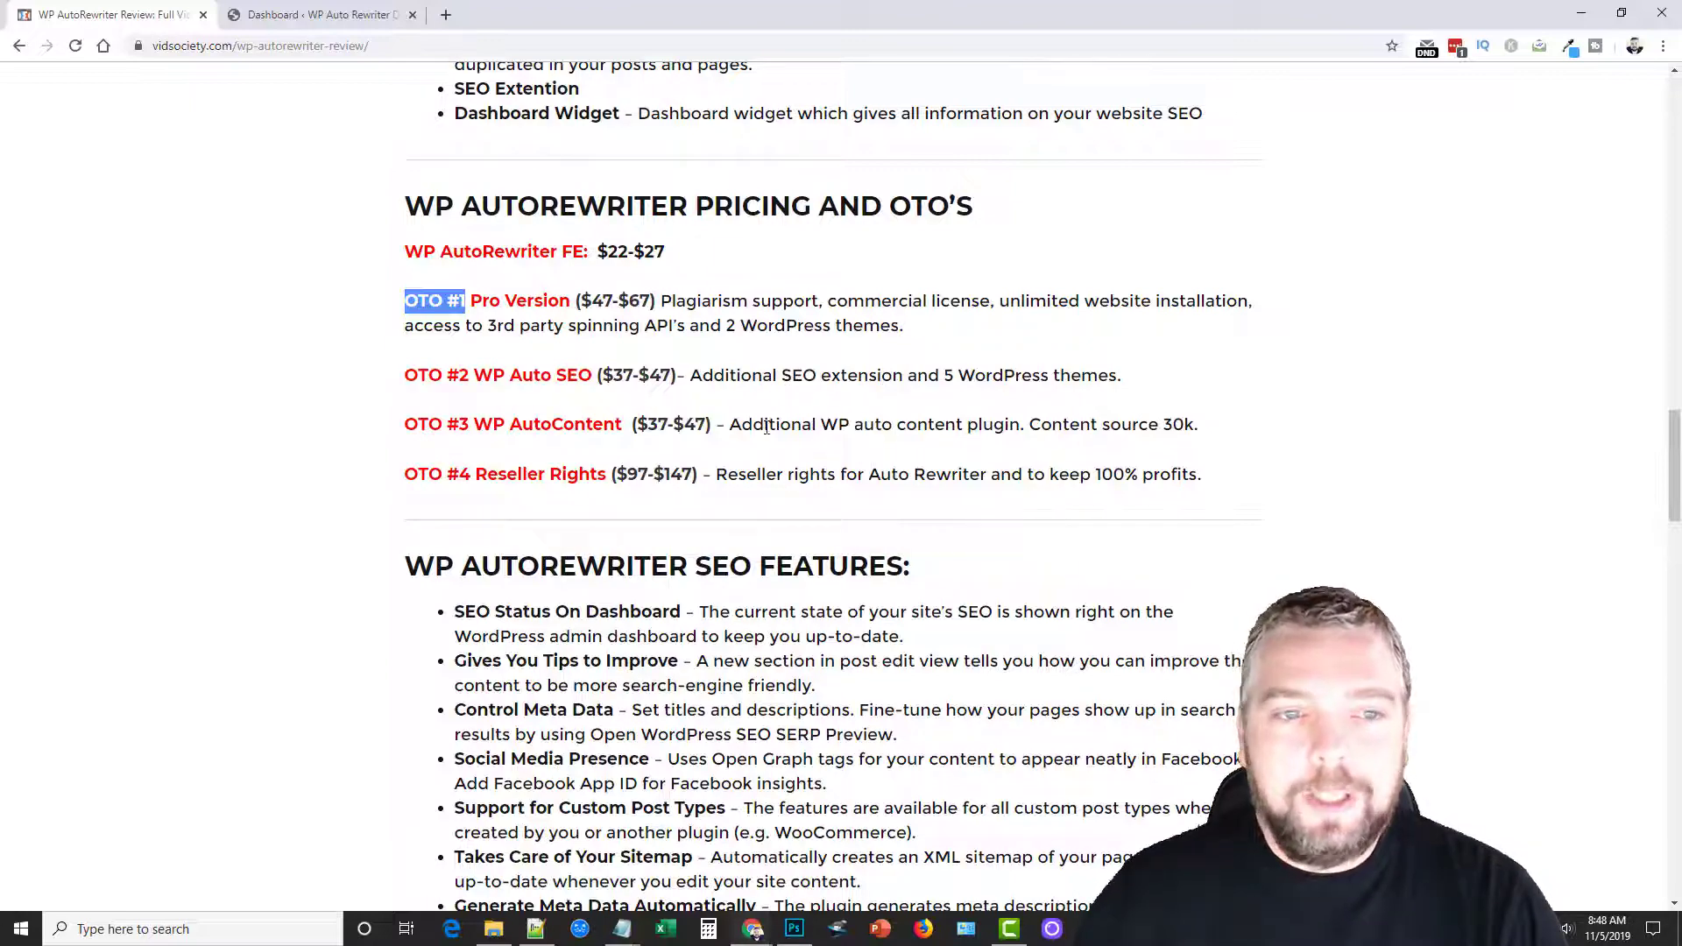
{"action": "scroll", "coordinate": [681, 561], "scroll_direction": "down", "scroll_amount": 4}
{"action": "scroll", "coordinate": [666, 438], "scroll_direction": "down", "scroll_amount": 5}
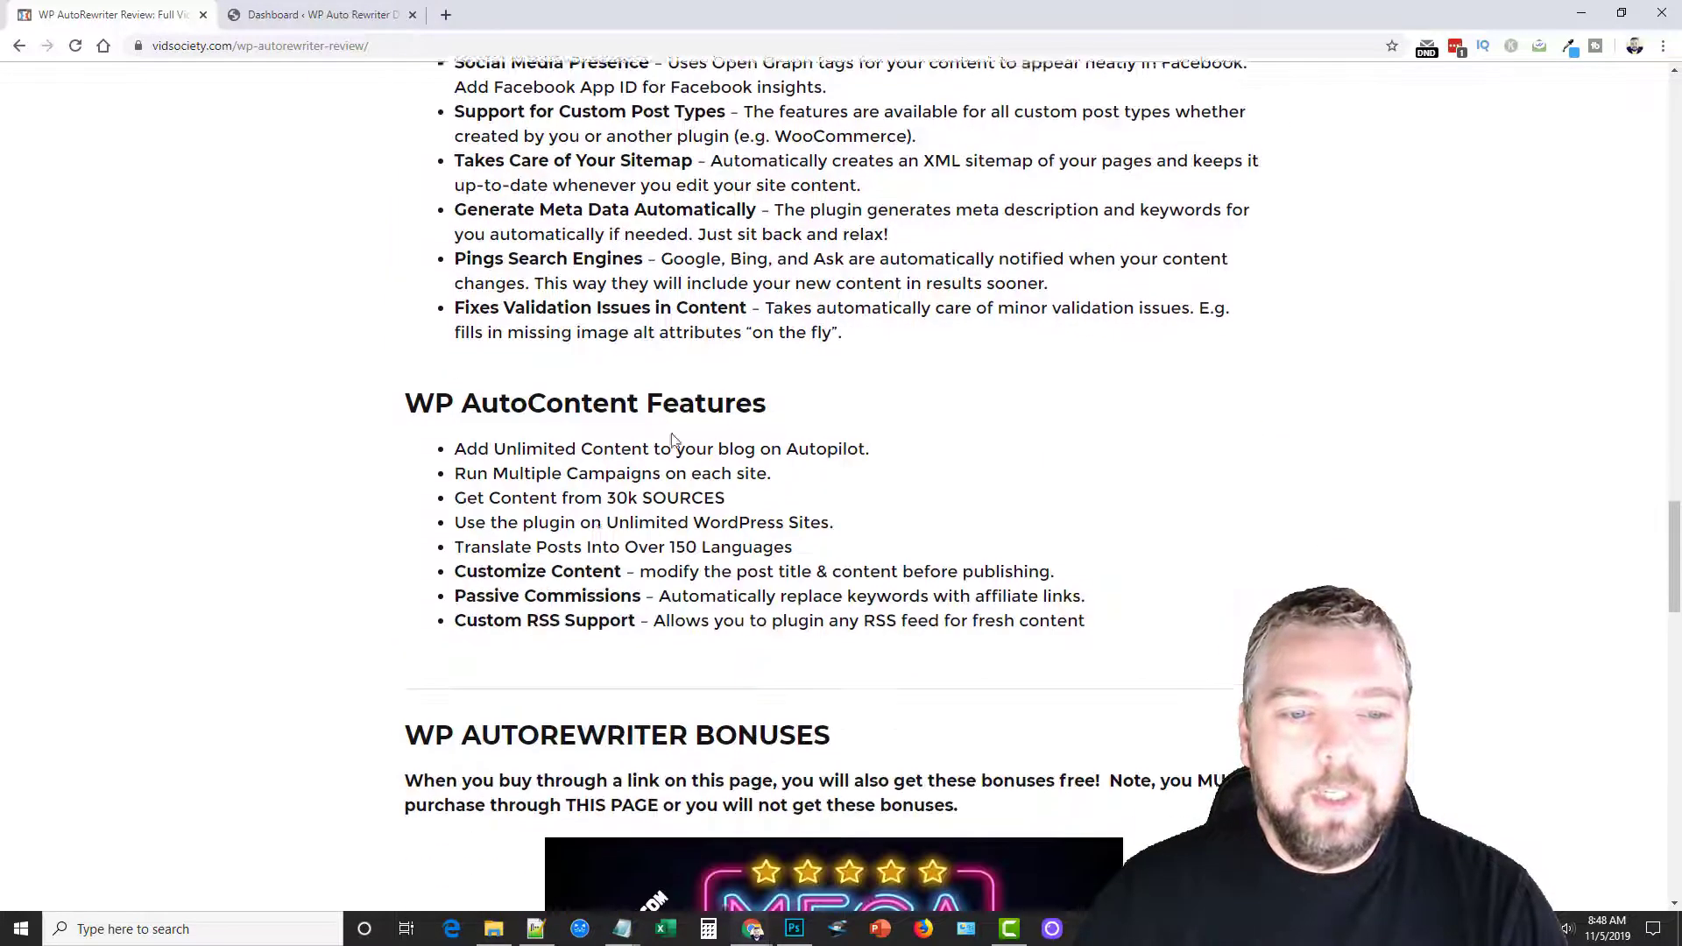
{"action": "scroll", "coordinate": [671, 486], "scroll_direction": "up", "scroll_amount": 1}
{"action": "scroll", "coordinate": [670, 486], "scroll_direction": "up", "scroll_amount": 20}
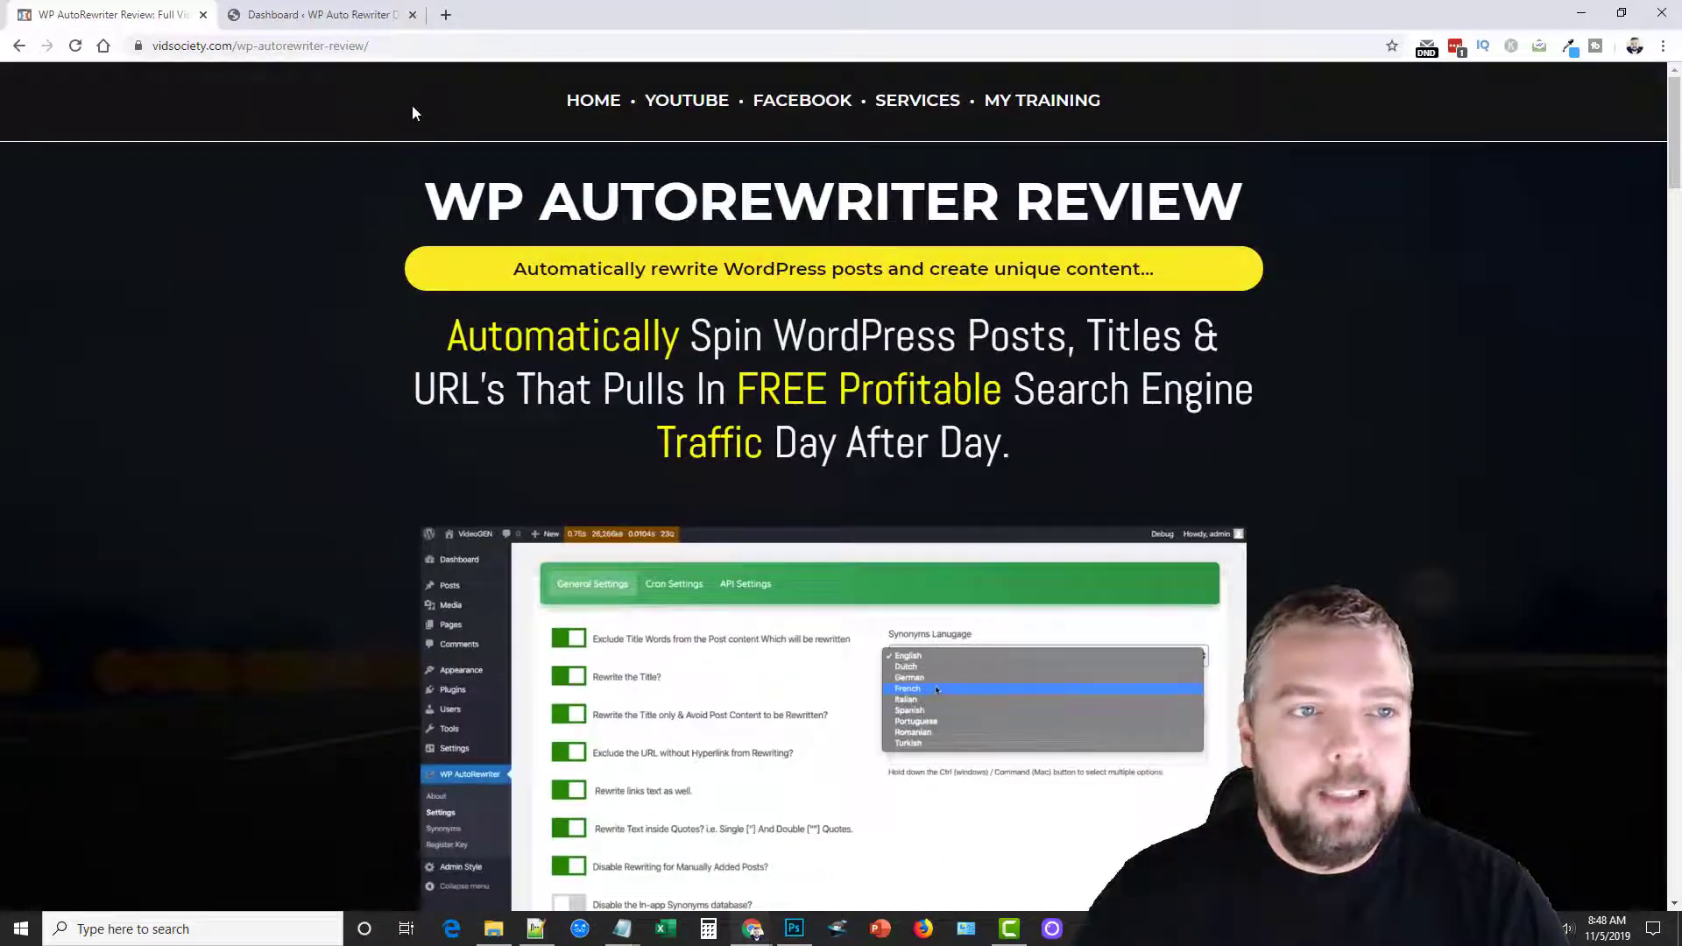
Move the 'Associate Marketing Expert Defined' draft to the Trash from the demo site's Posts list
{"action": "left_click", "coordinate": [348, 24]}
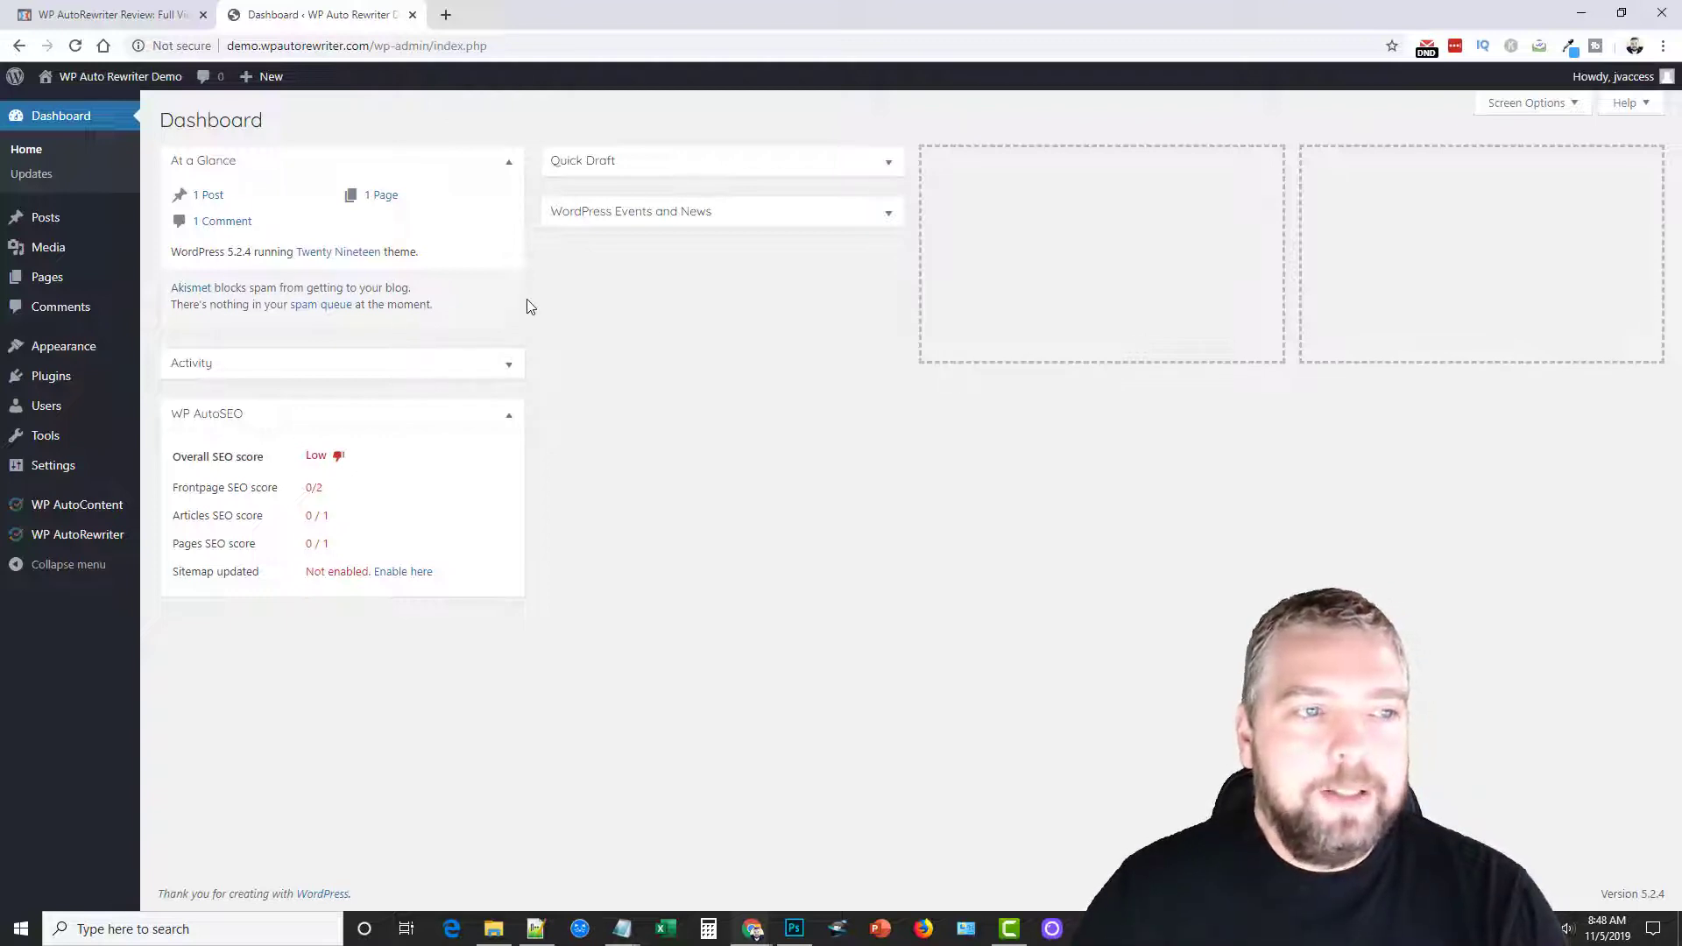
{"action": "mouse_move", "coordinate": [88, 237]}
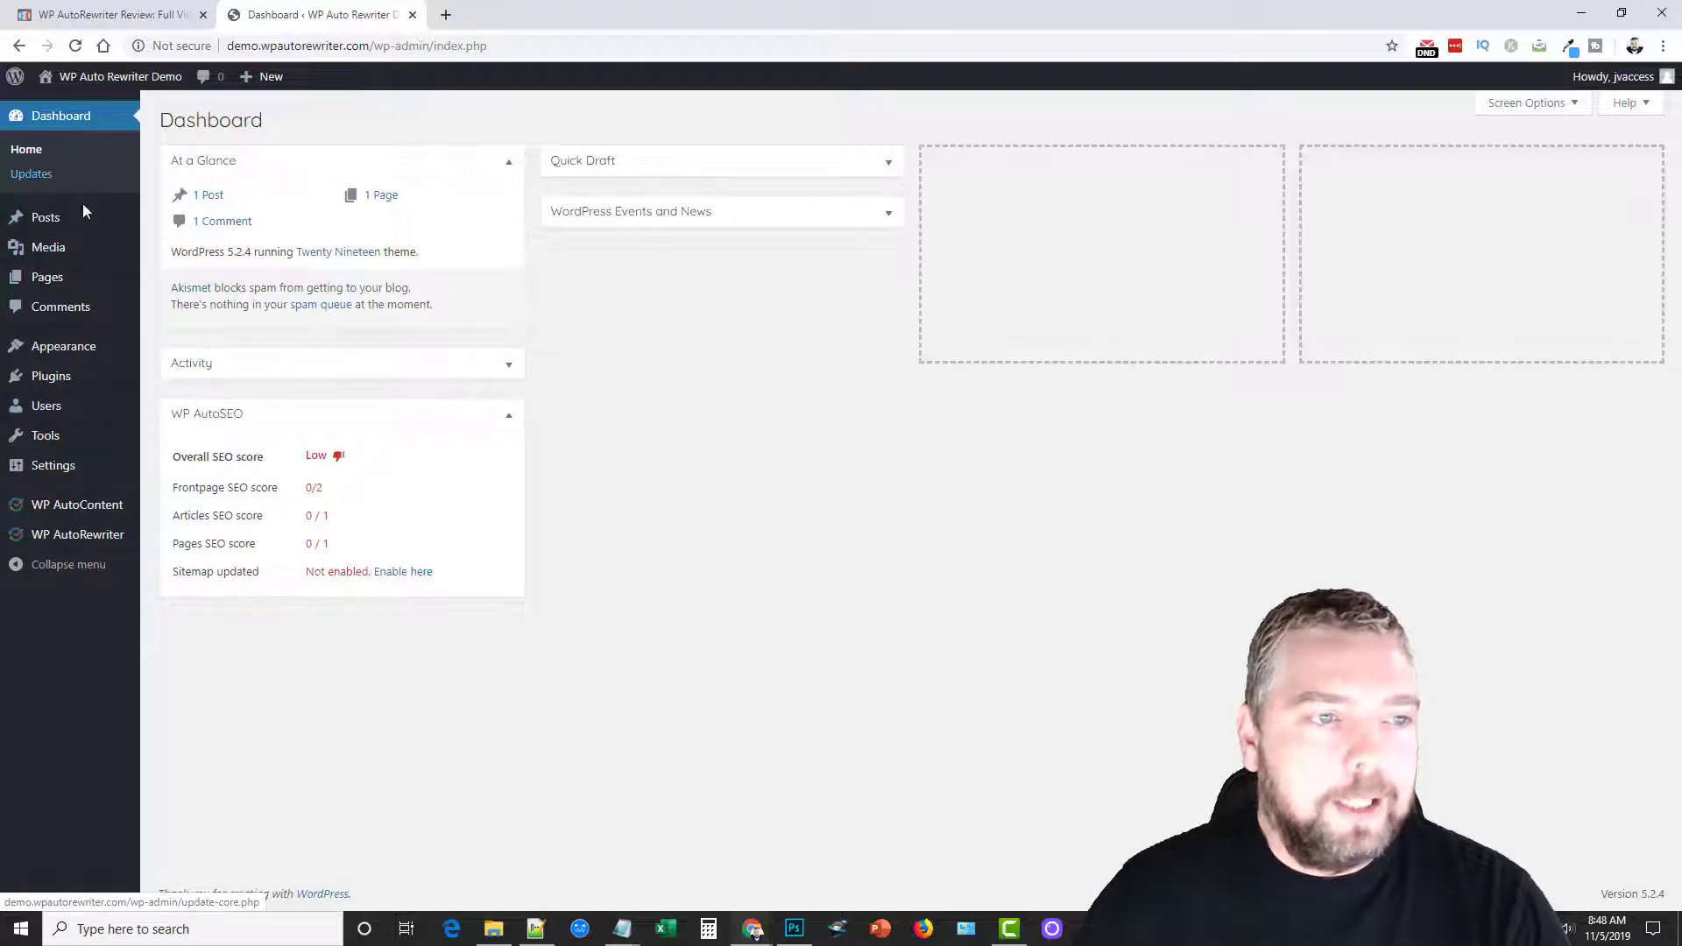
{"action": "mouse_move", "coordinate": [53, 220]}
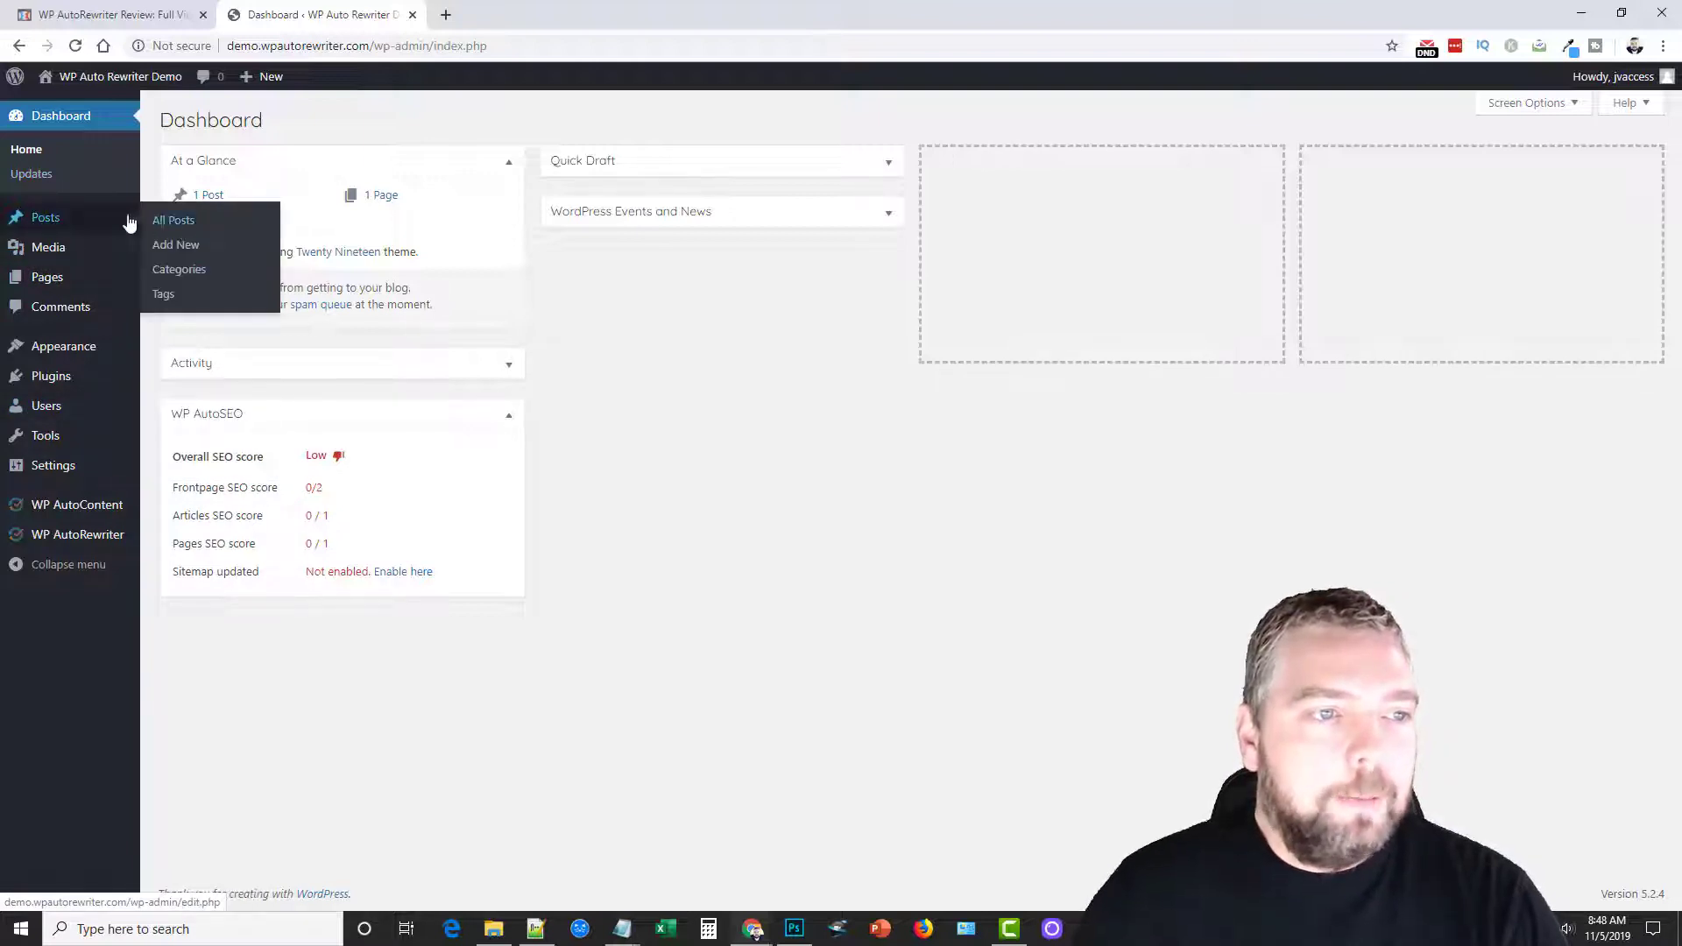
{"action": "left_click", "coordinate": [49, 221]}
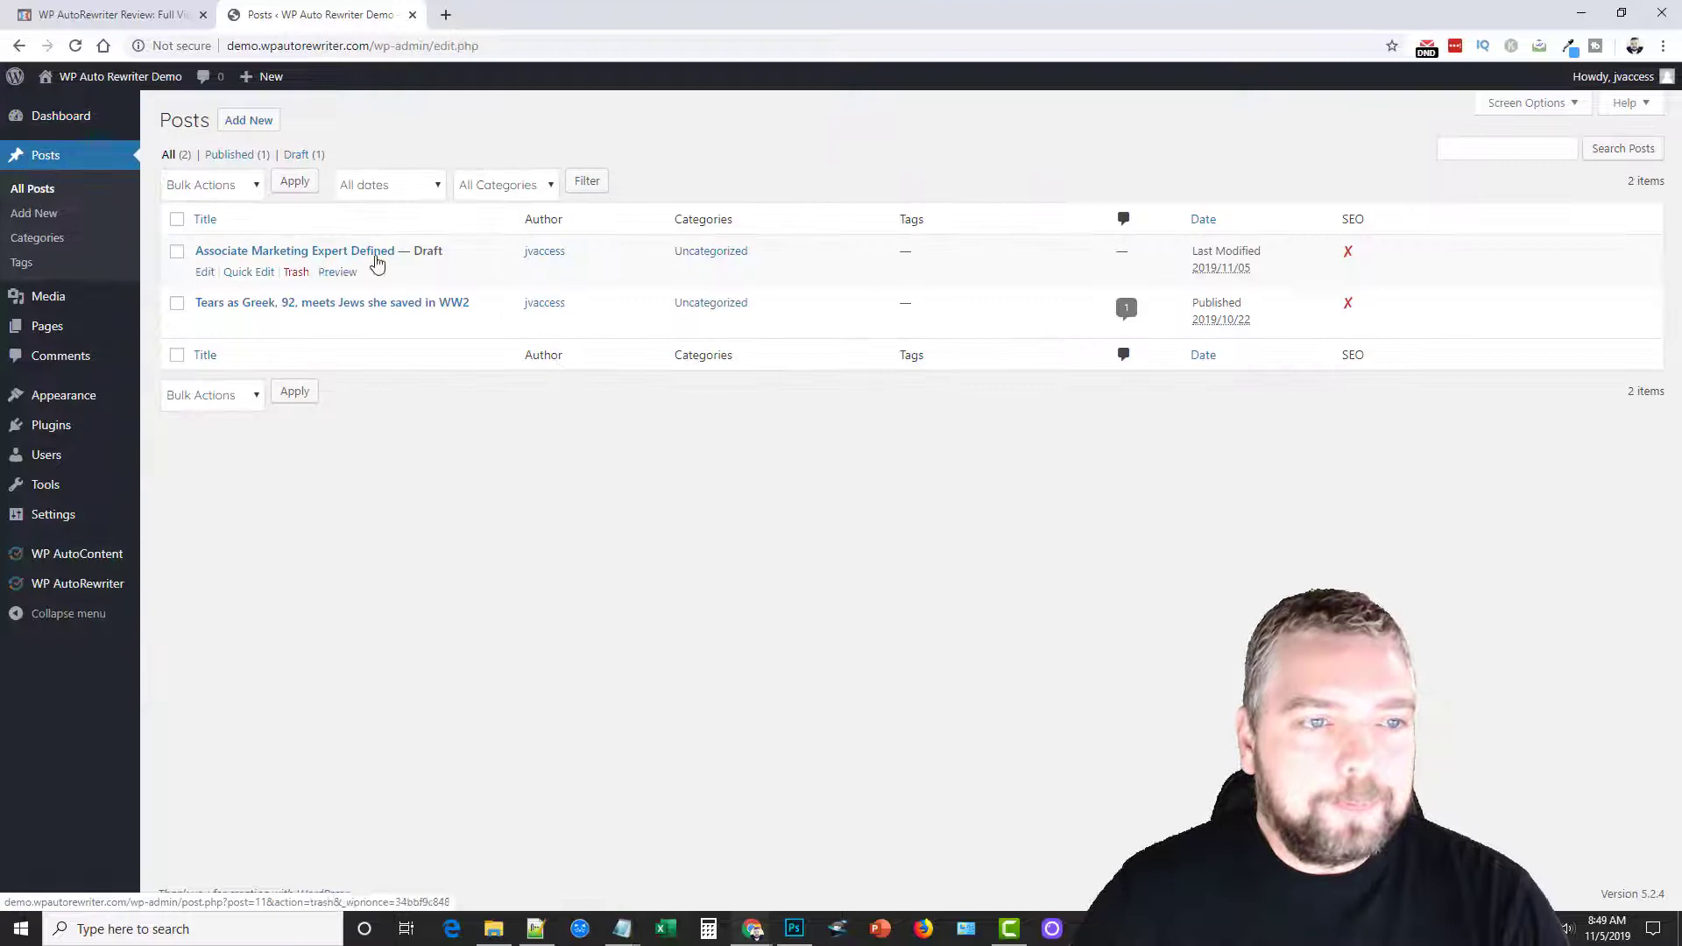
{"action": "left_click", "coordinate": [302, 272]}
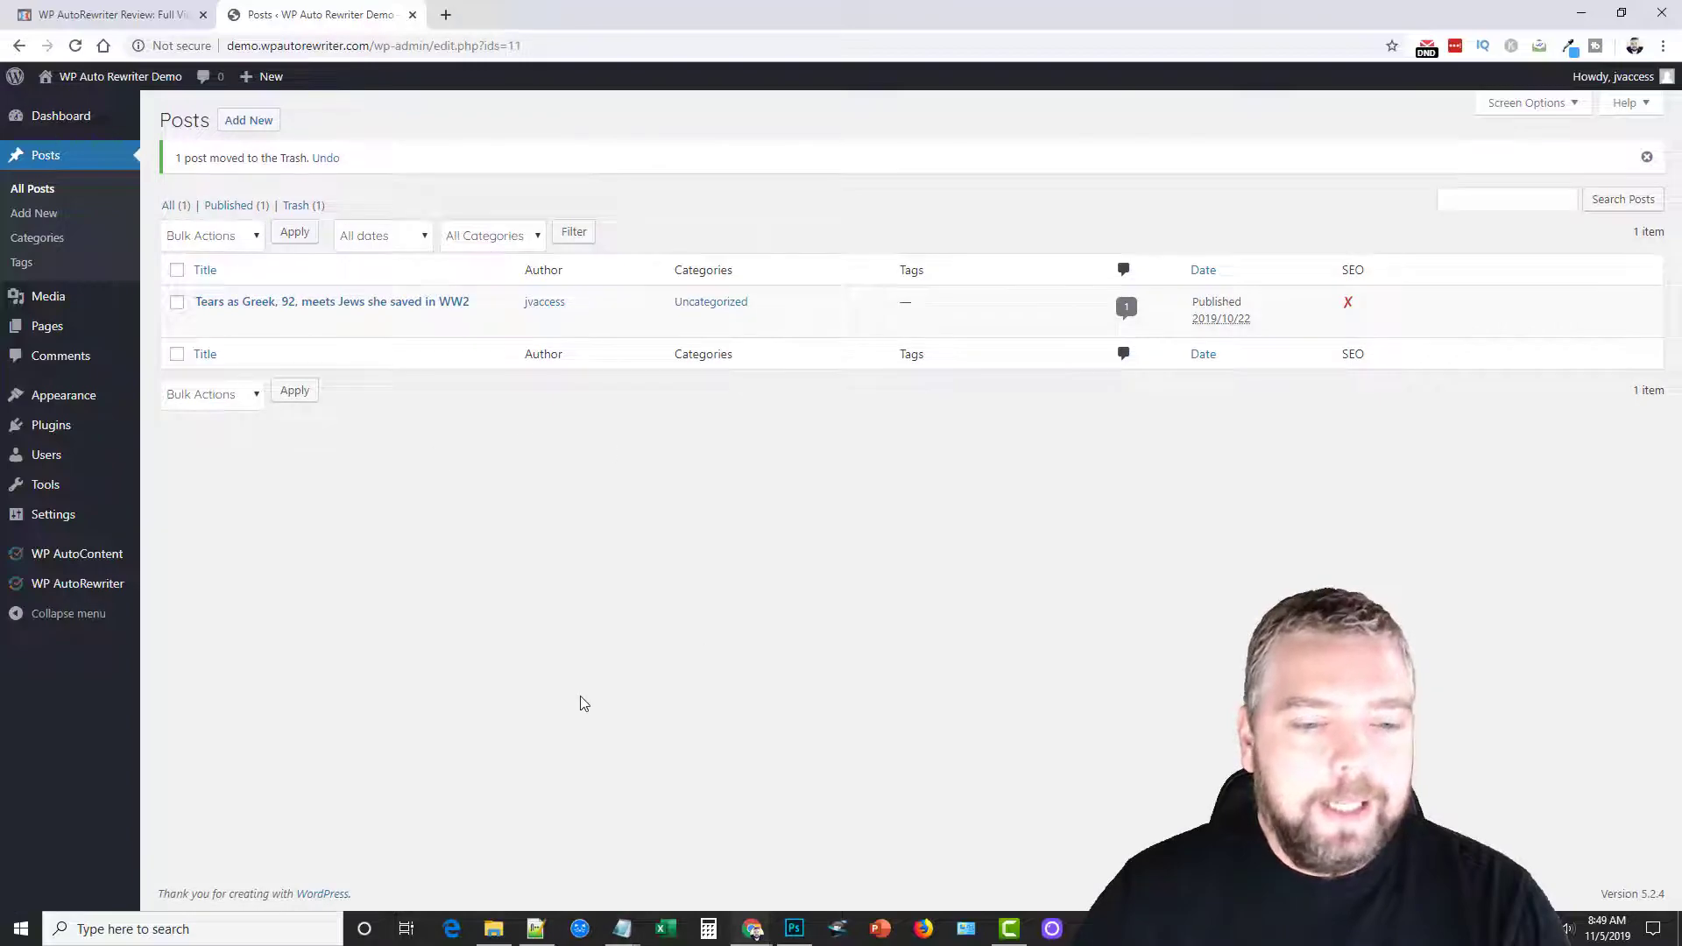
Delete the keyword-tool promotion sentence from the affiliate programs article and select its title line
{"action": "left_click", "coordinate": [622, 928]}
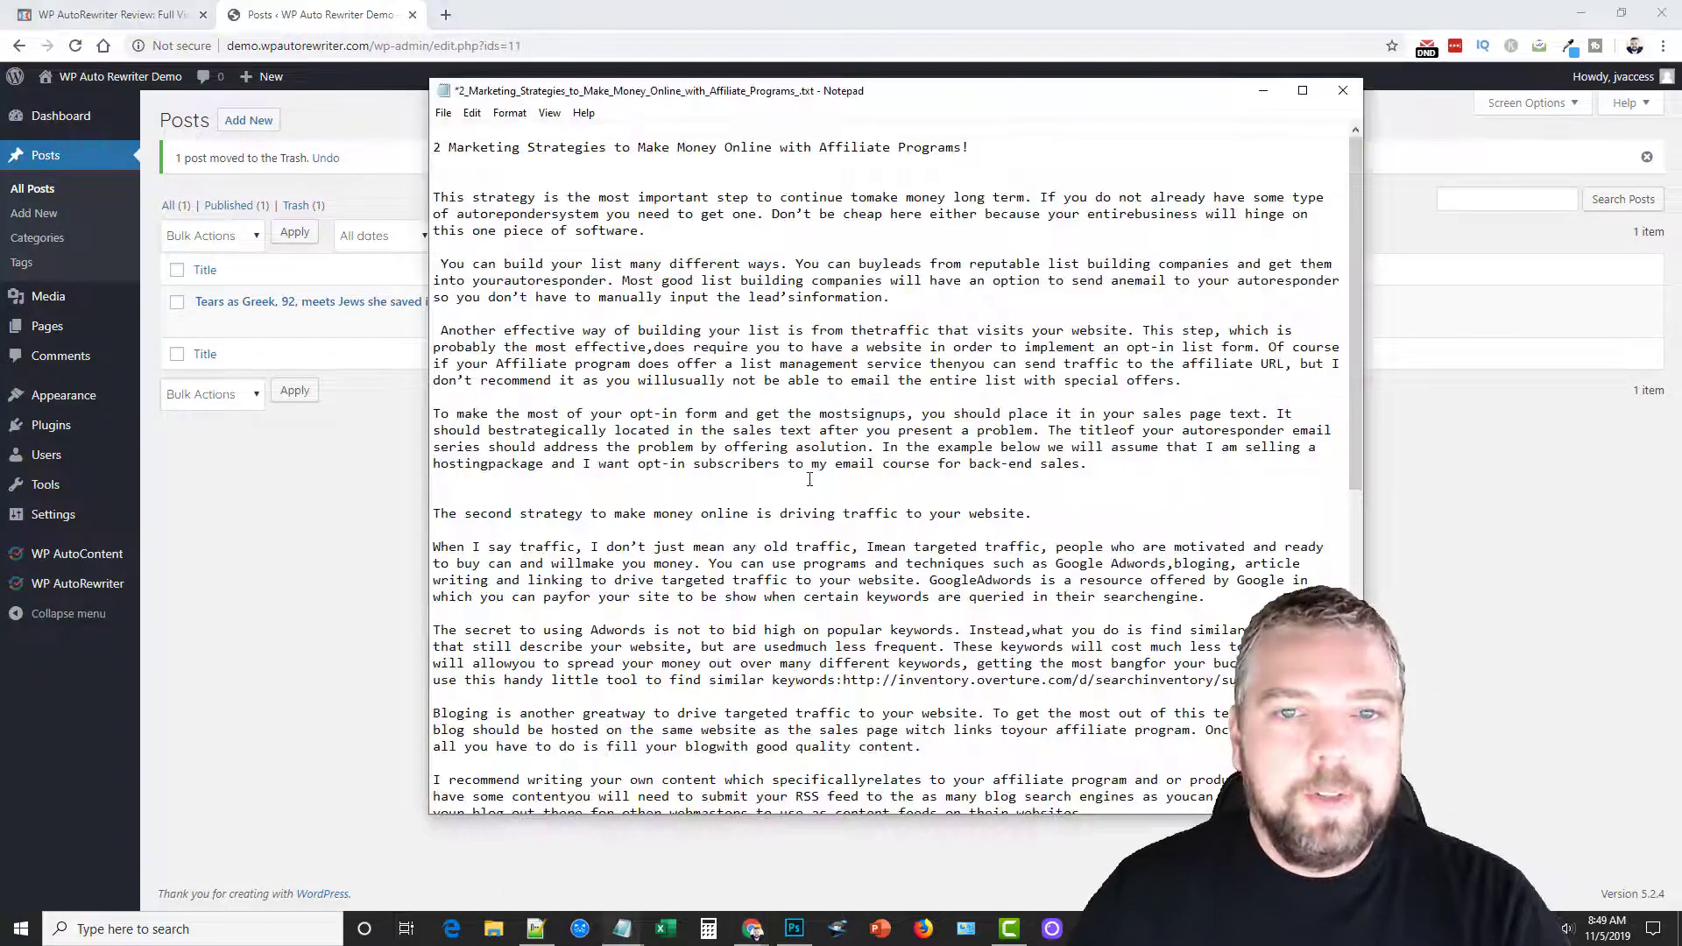
{"action": "scroll", "coordinate": [812, 485], "scroll_direction": "down", "scroll_amount": 9}
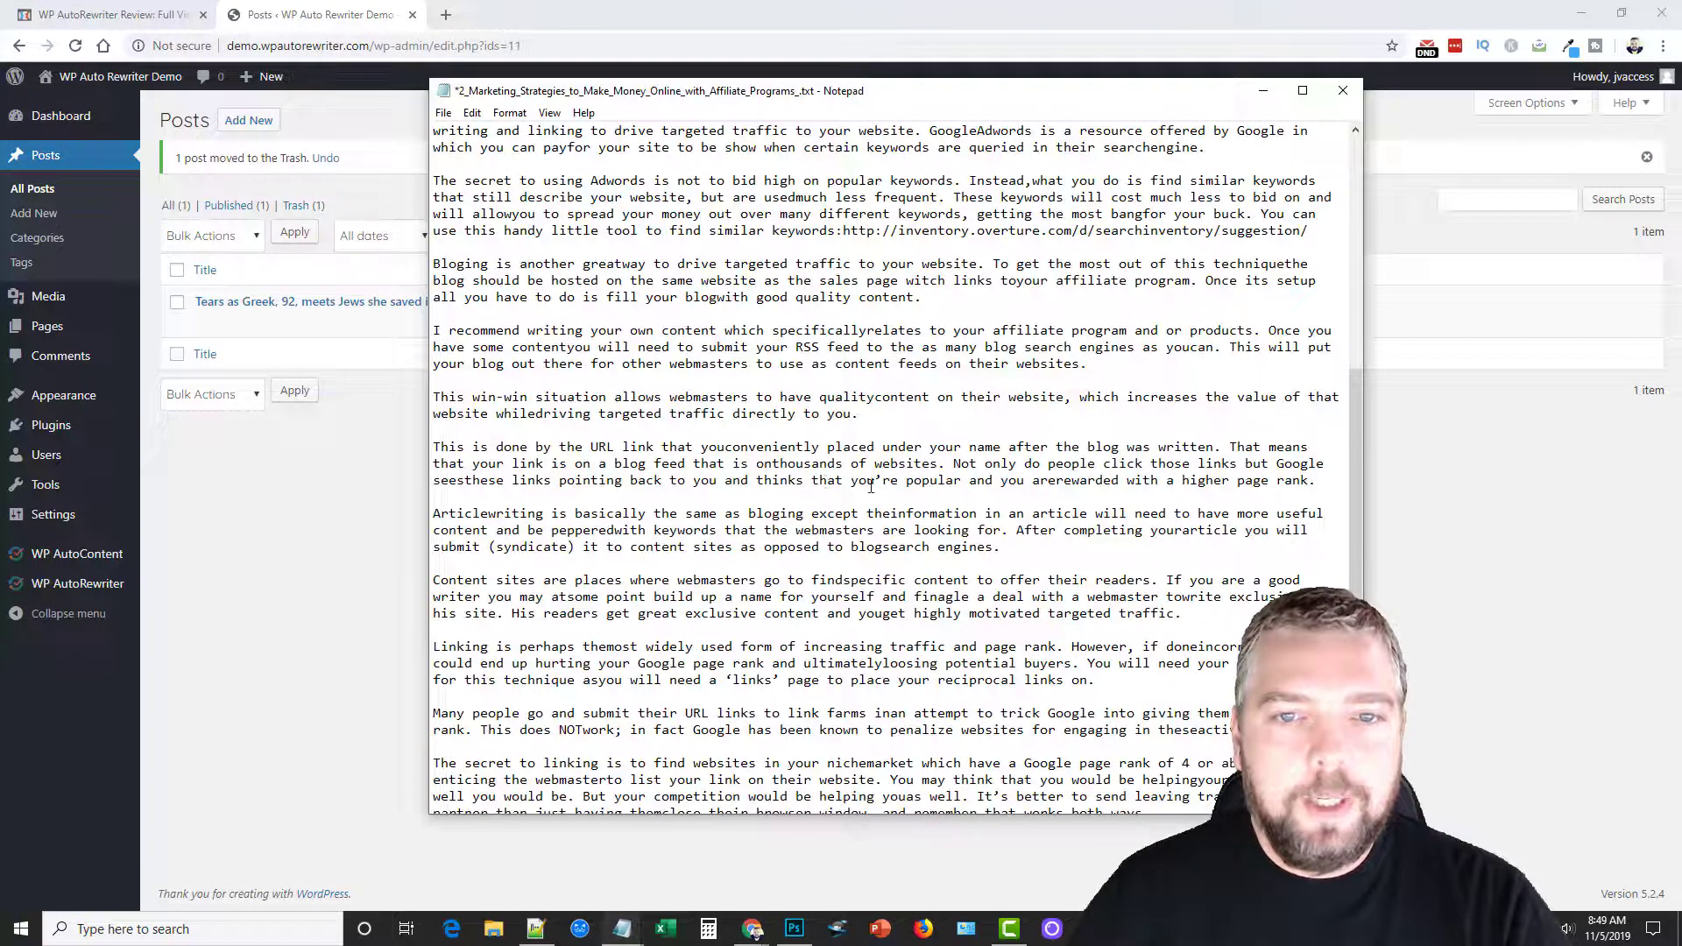
{"action": "scroll", "coordinate": [871, 486], "scroll_direction": "up", "scroll_amount": 2}
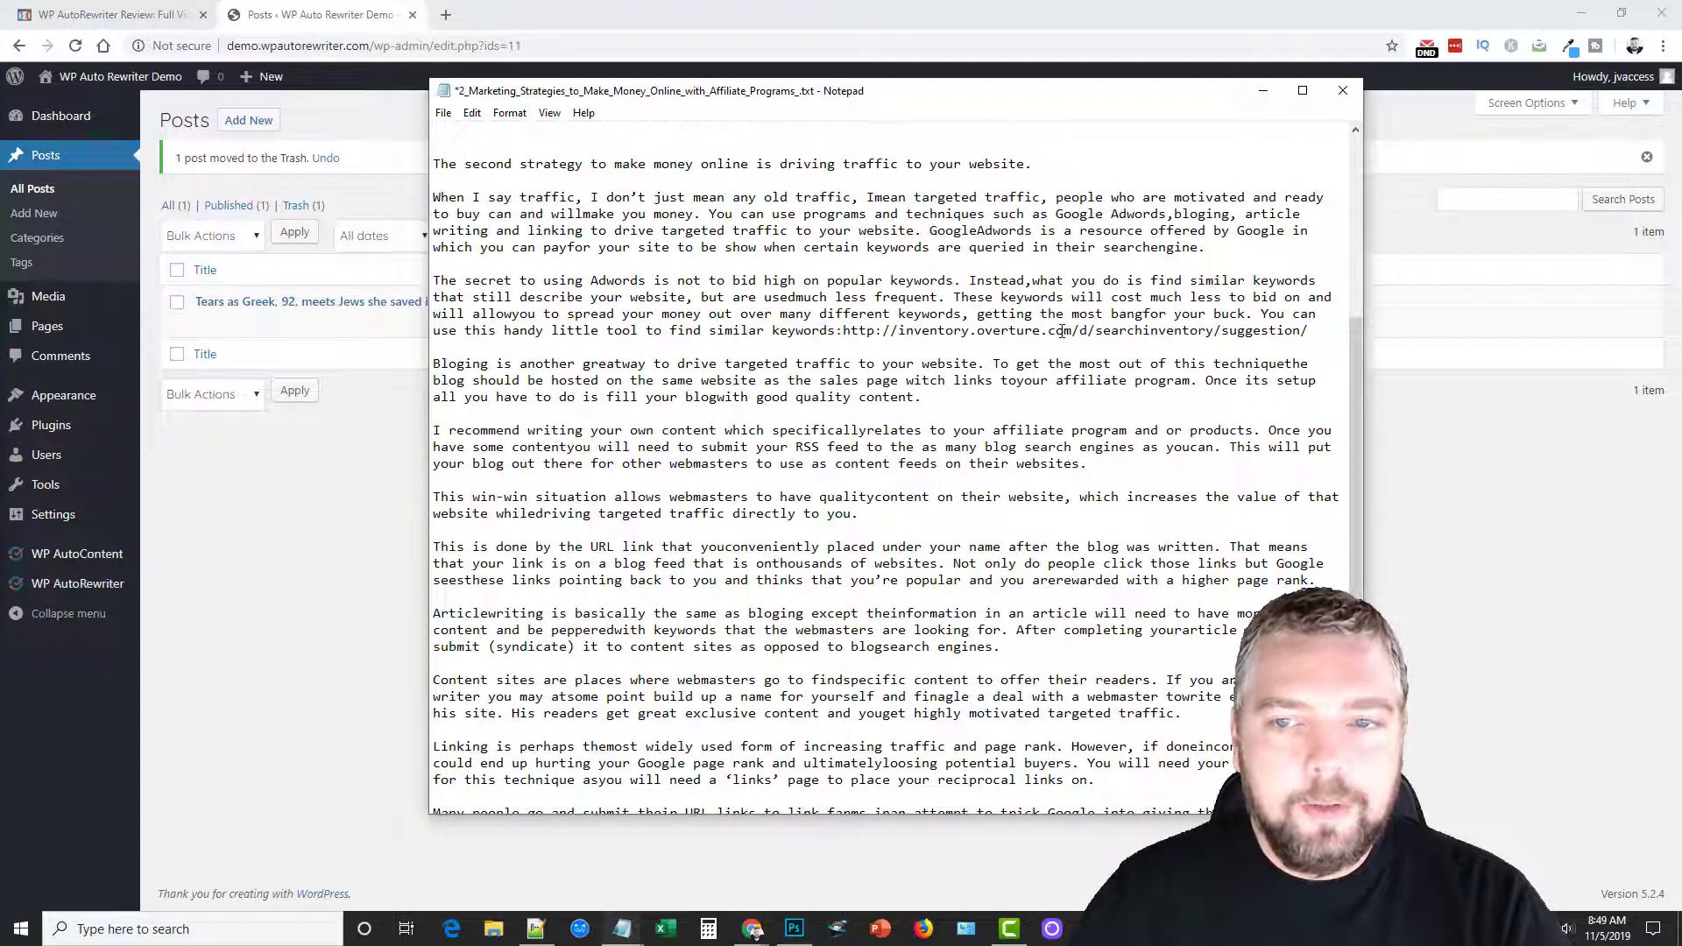
{"action": "left_click_drag", "start_coordinate": [1257, 313], "coordinate": [1297, 330]}
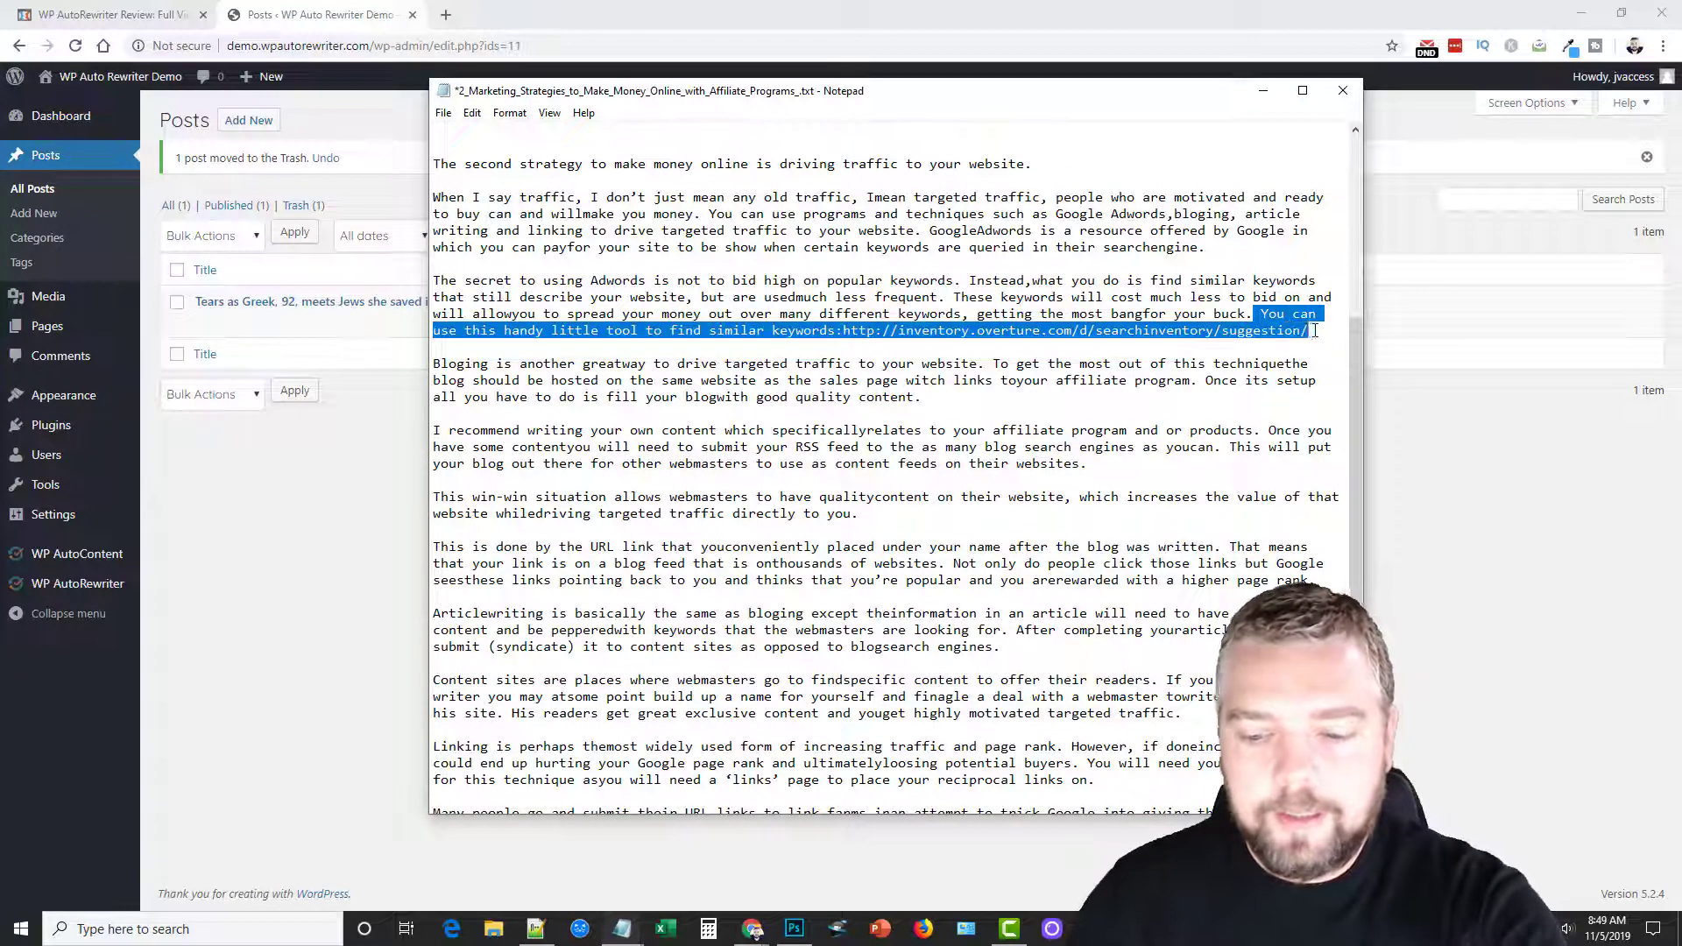
{"action": "key", "text": "Delete"}
{"action": "scroll", "coordinate": [920, 532], "scroll_direction": "down", "scroll_amount": 5}
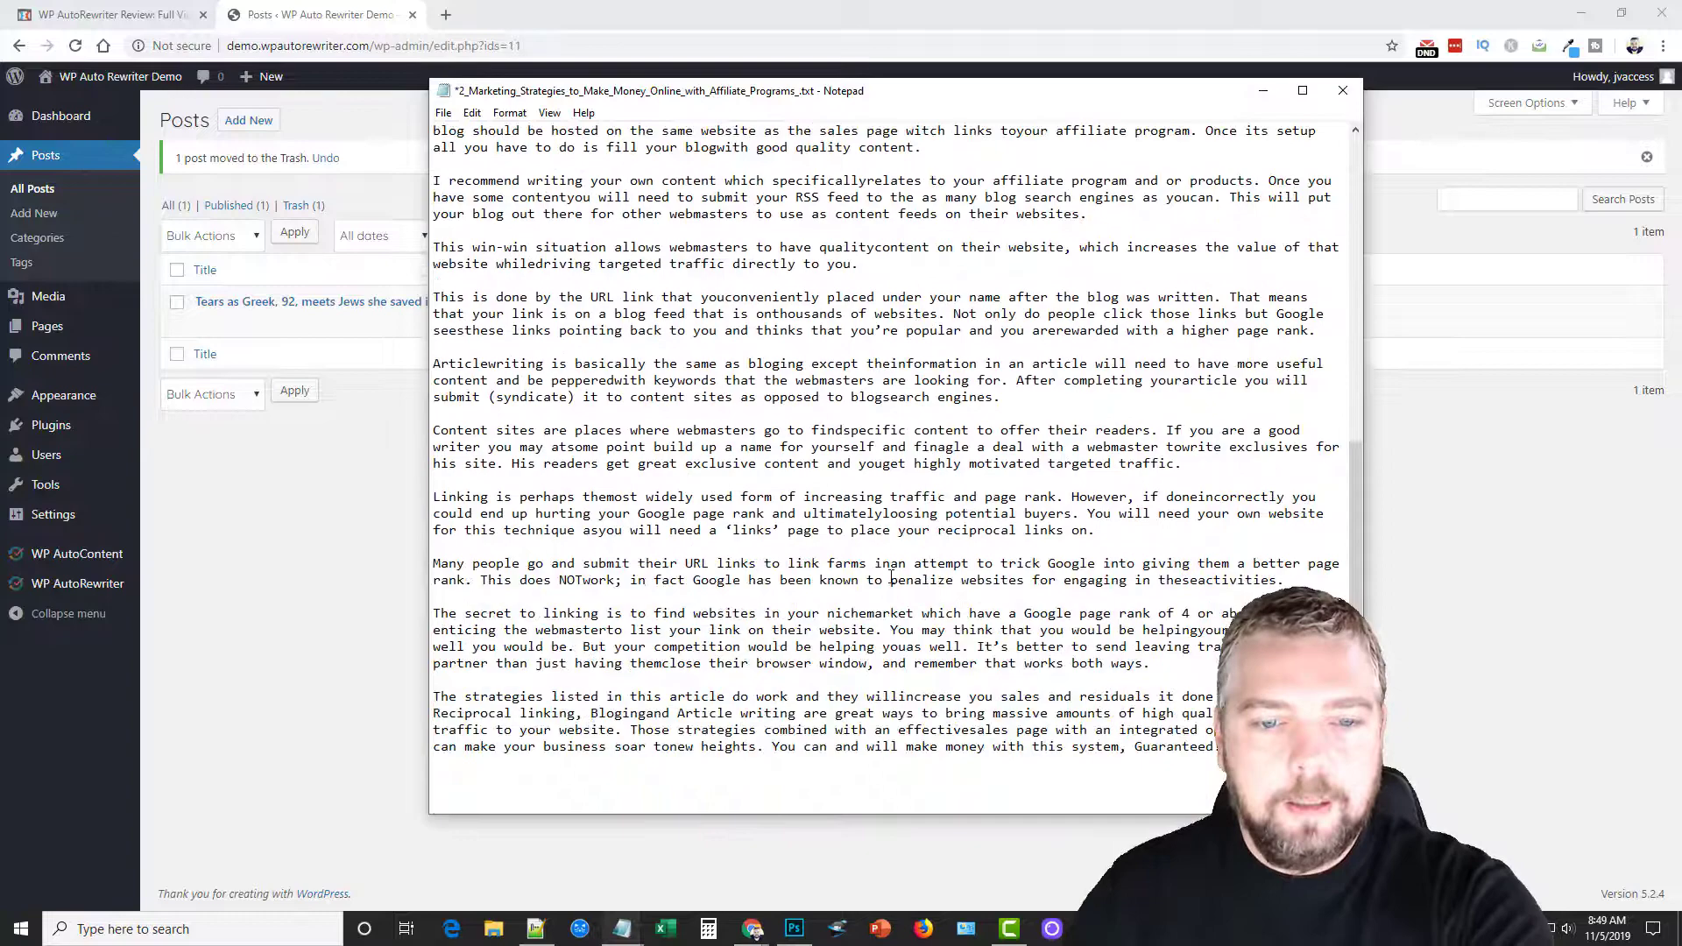
{"action": "scroll", "coordinate": [892, 578], "scroll_direction": "up", "scroll_amount": 12}
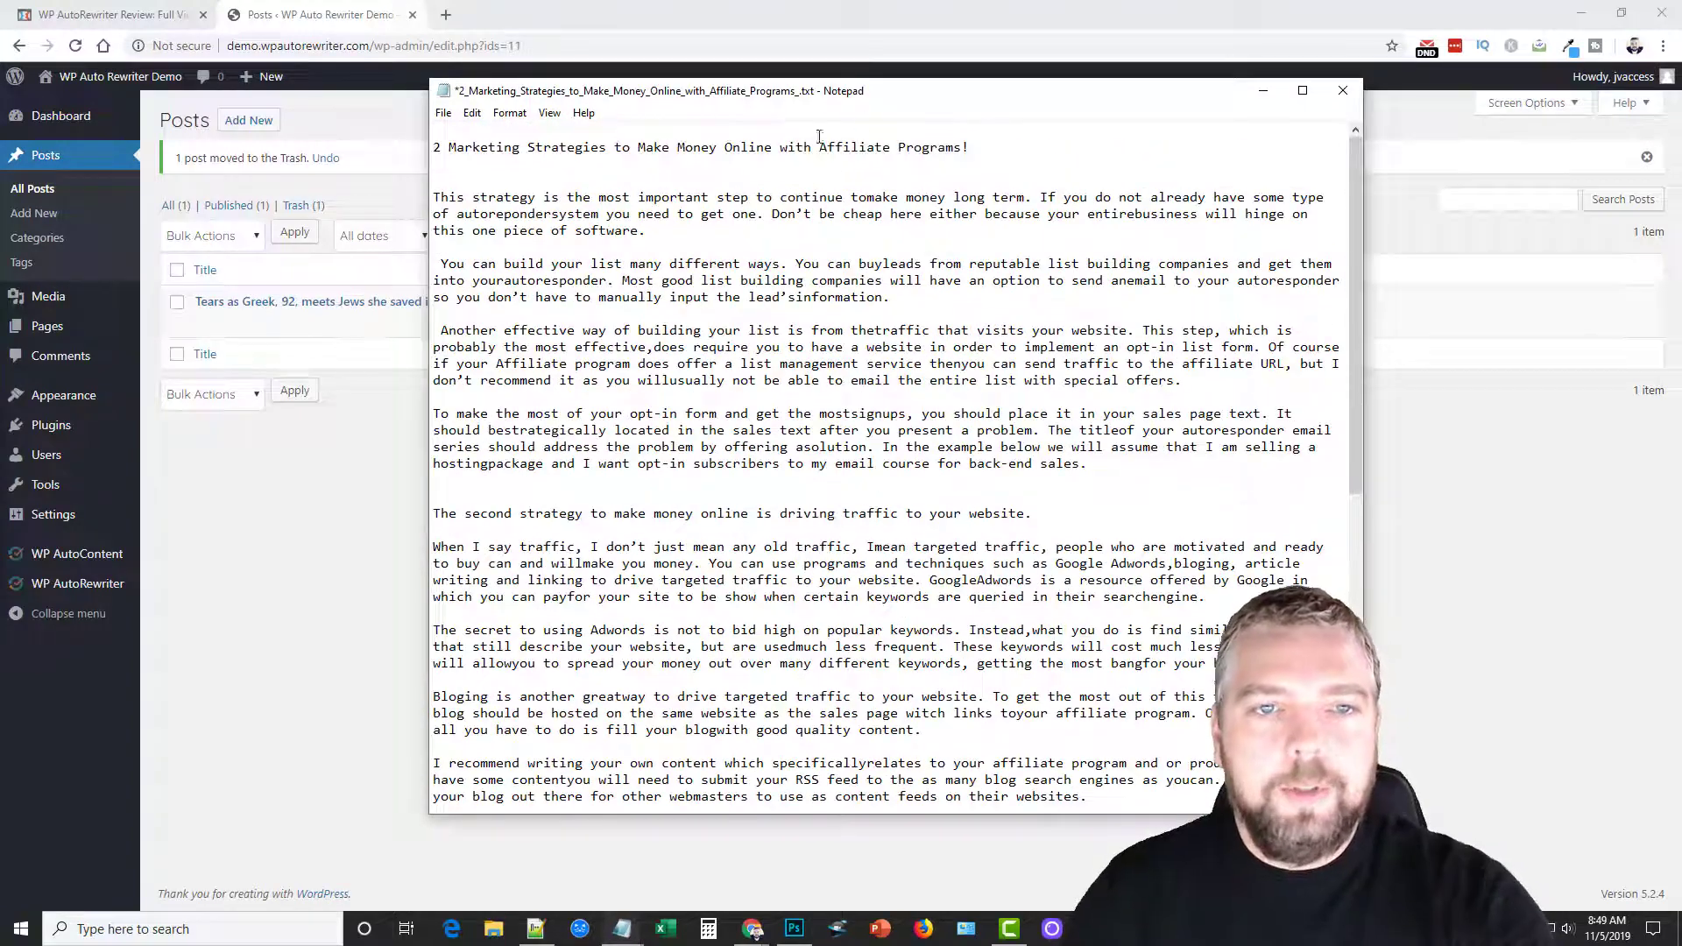
{"action": "left_click_drag", "start_coordinate": [963, 146], "coordinate": [428, 150]}
{"action": "key", "text": "ctrl+c"}
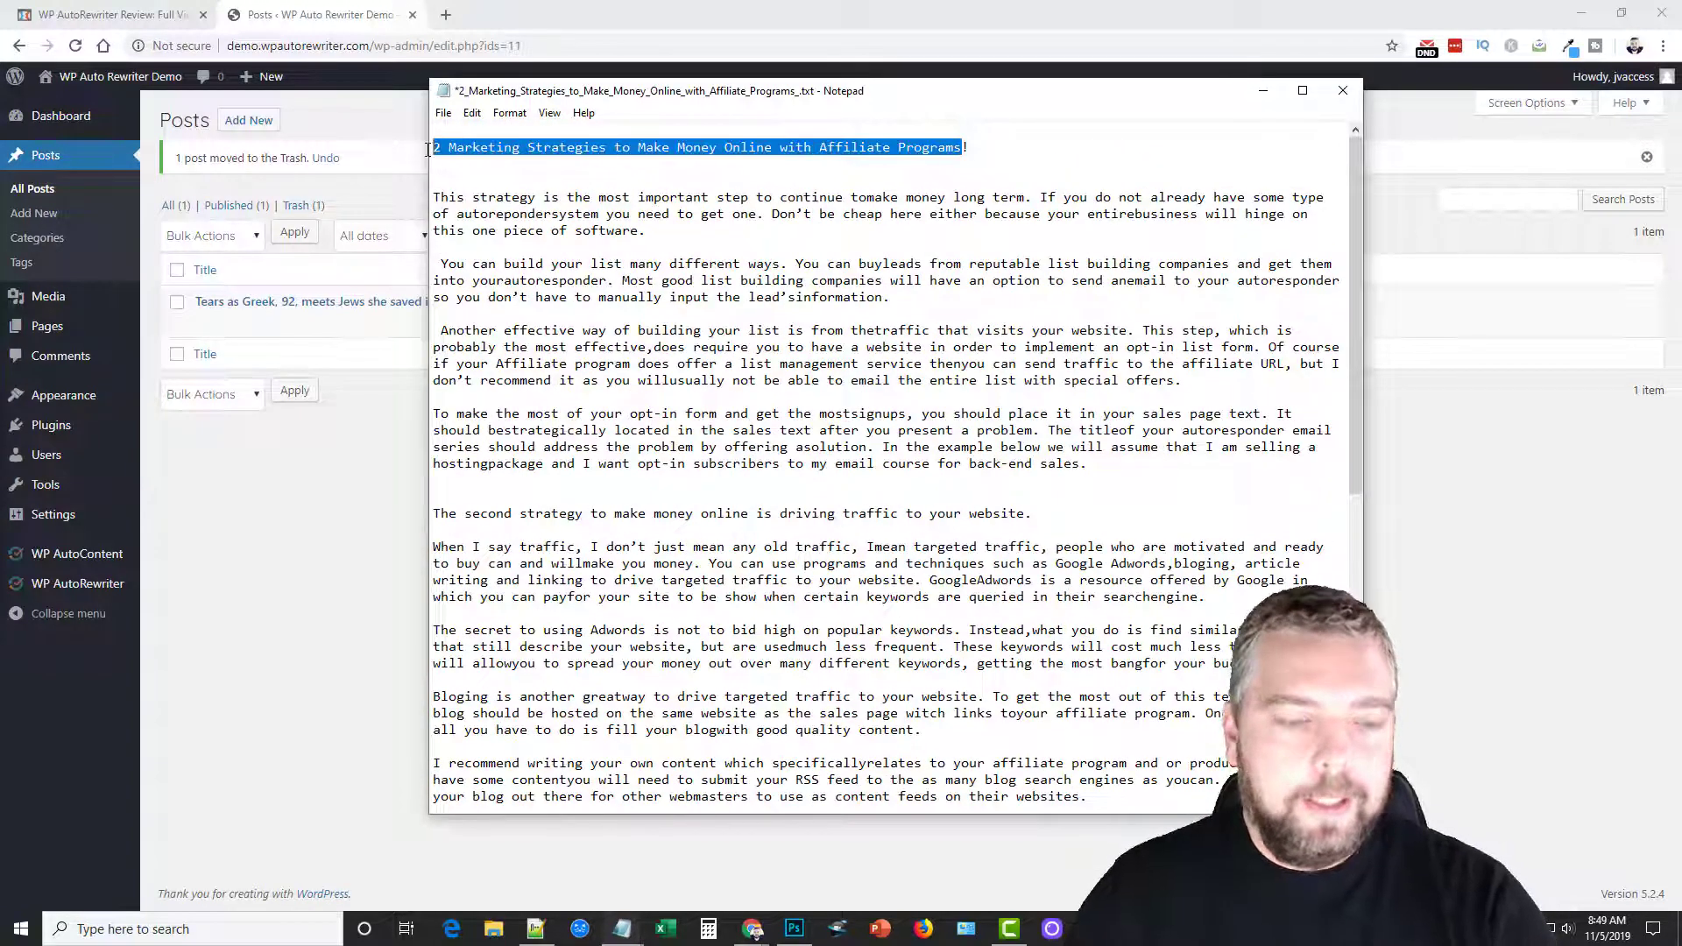
Start a new post titled '2 Marketing Strategies to Make Money Online with Affiliate Programs'
{"action": "left_click", "coordinate": [424, 203]}
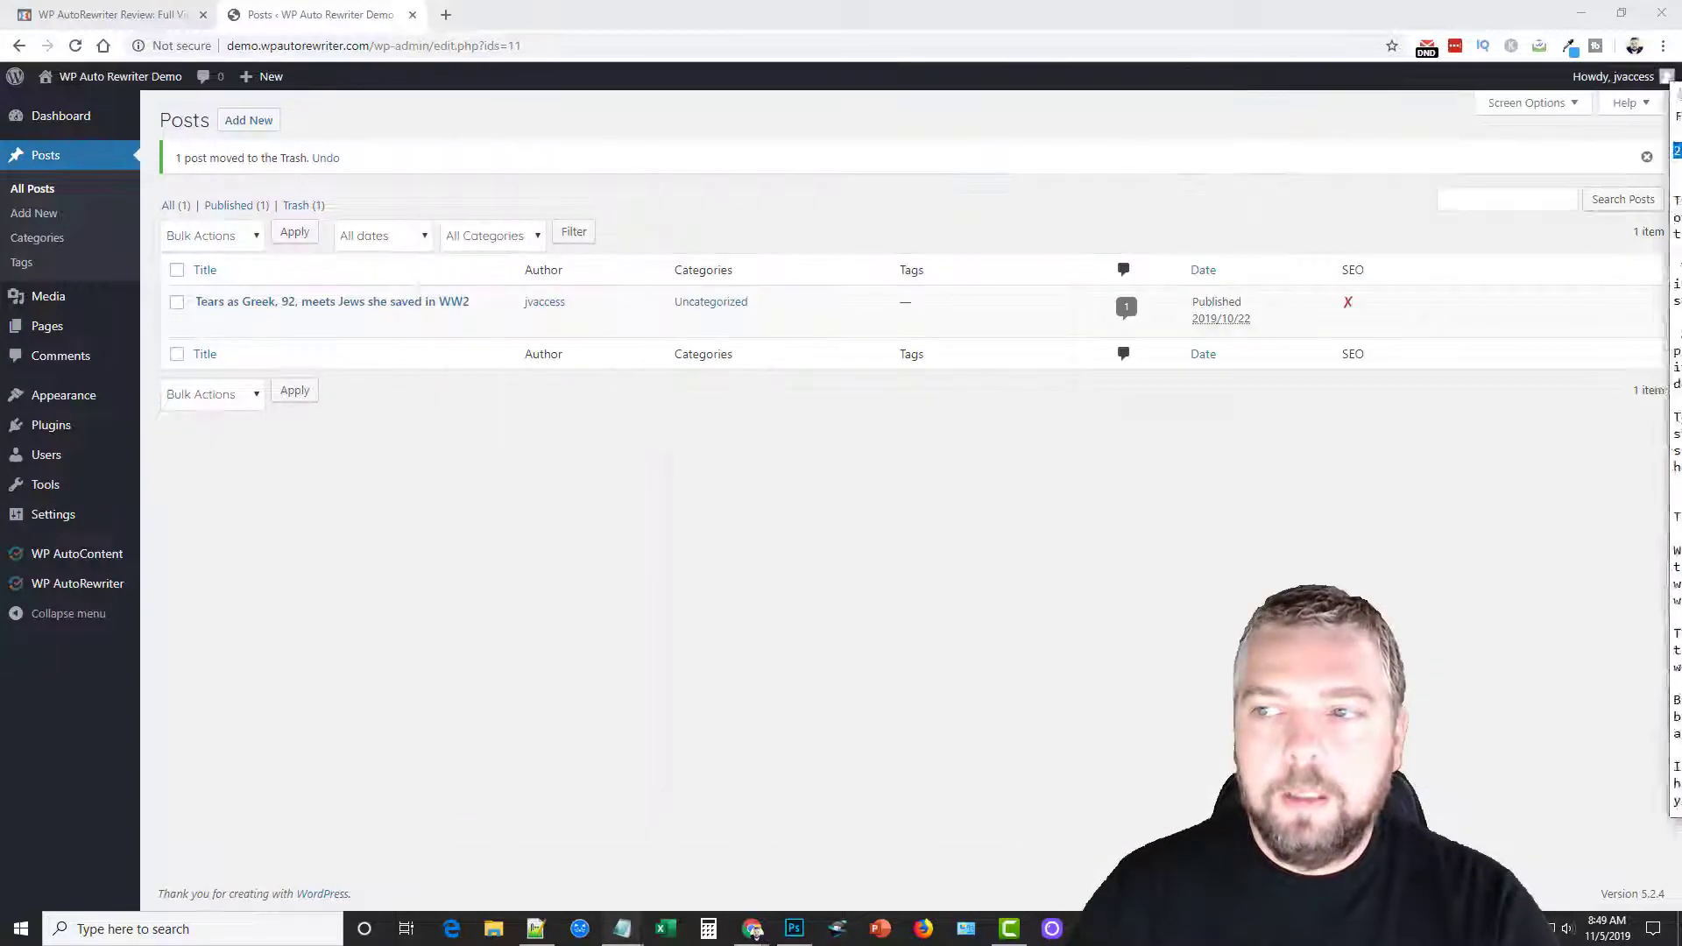
{"action": "left_click", "coordinate": [249, 121]}
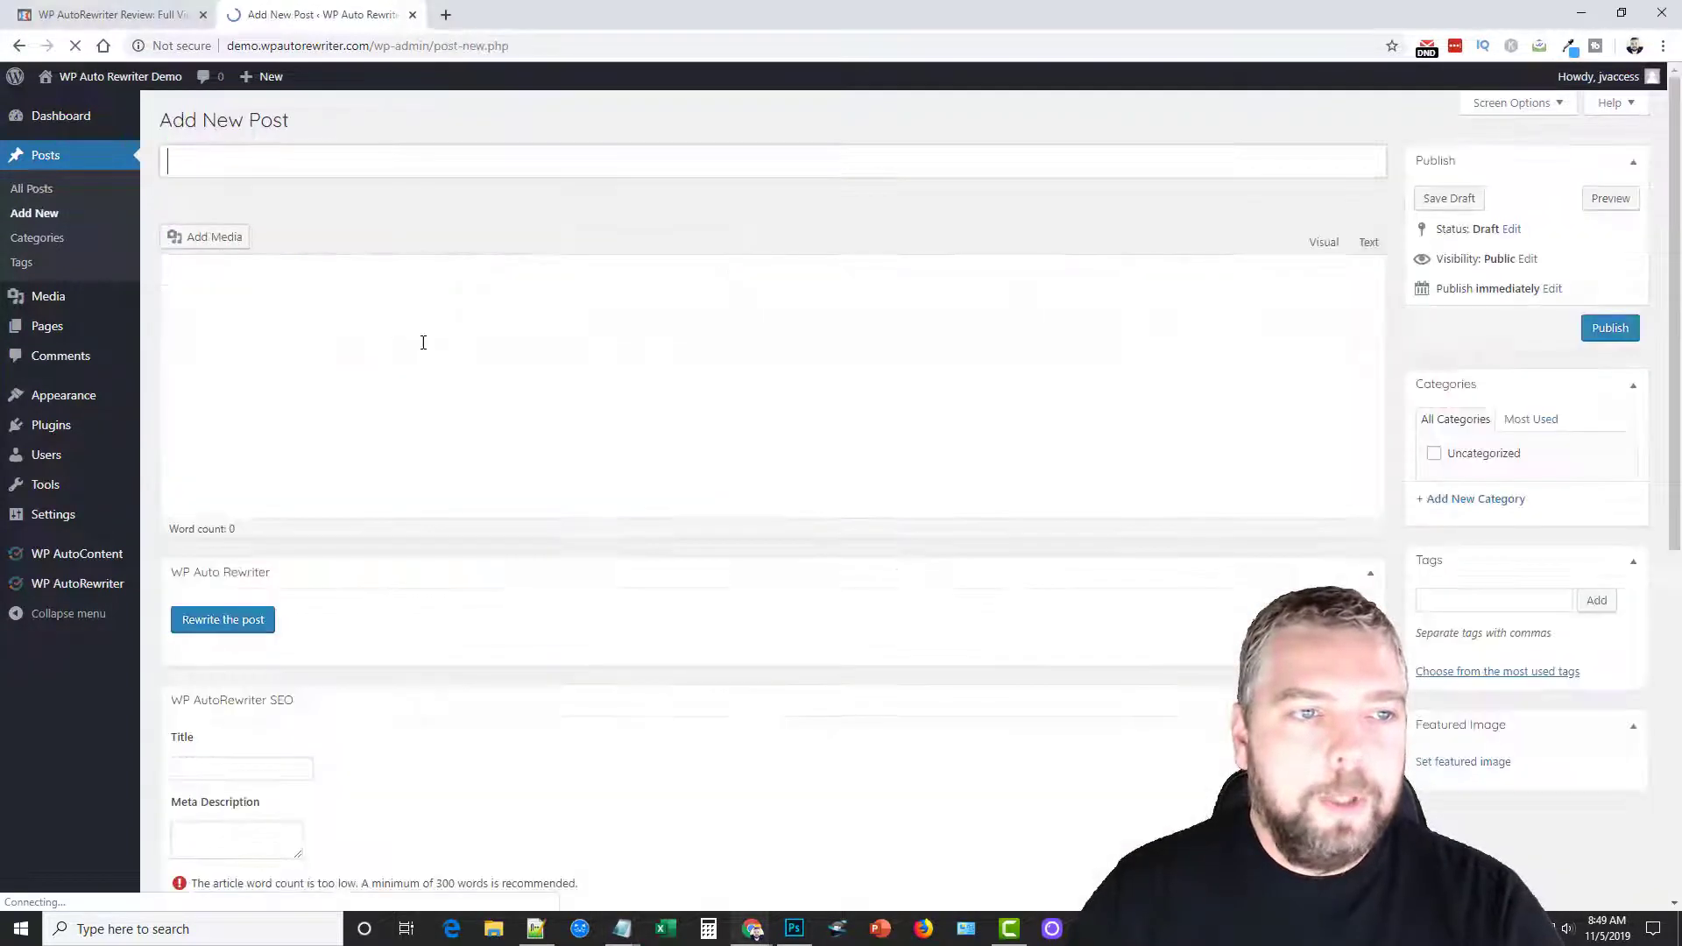
{"action": "key", "text": "ctrl+v"}
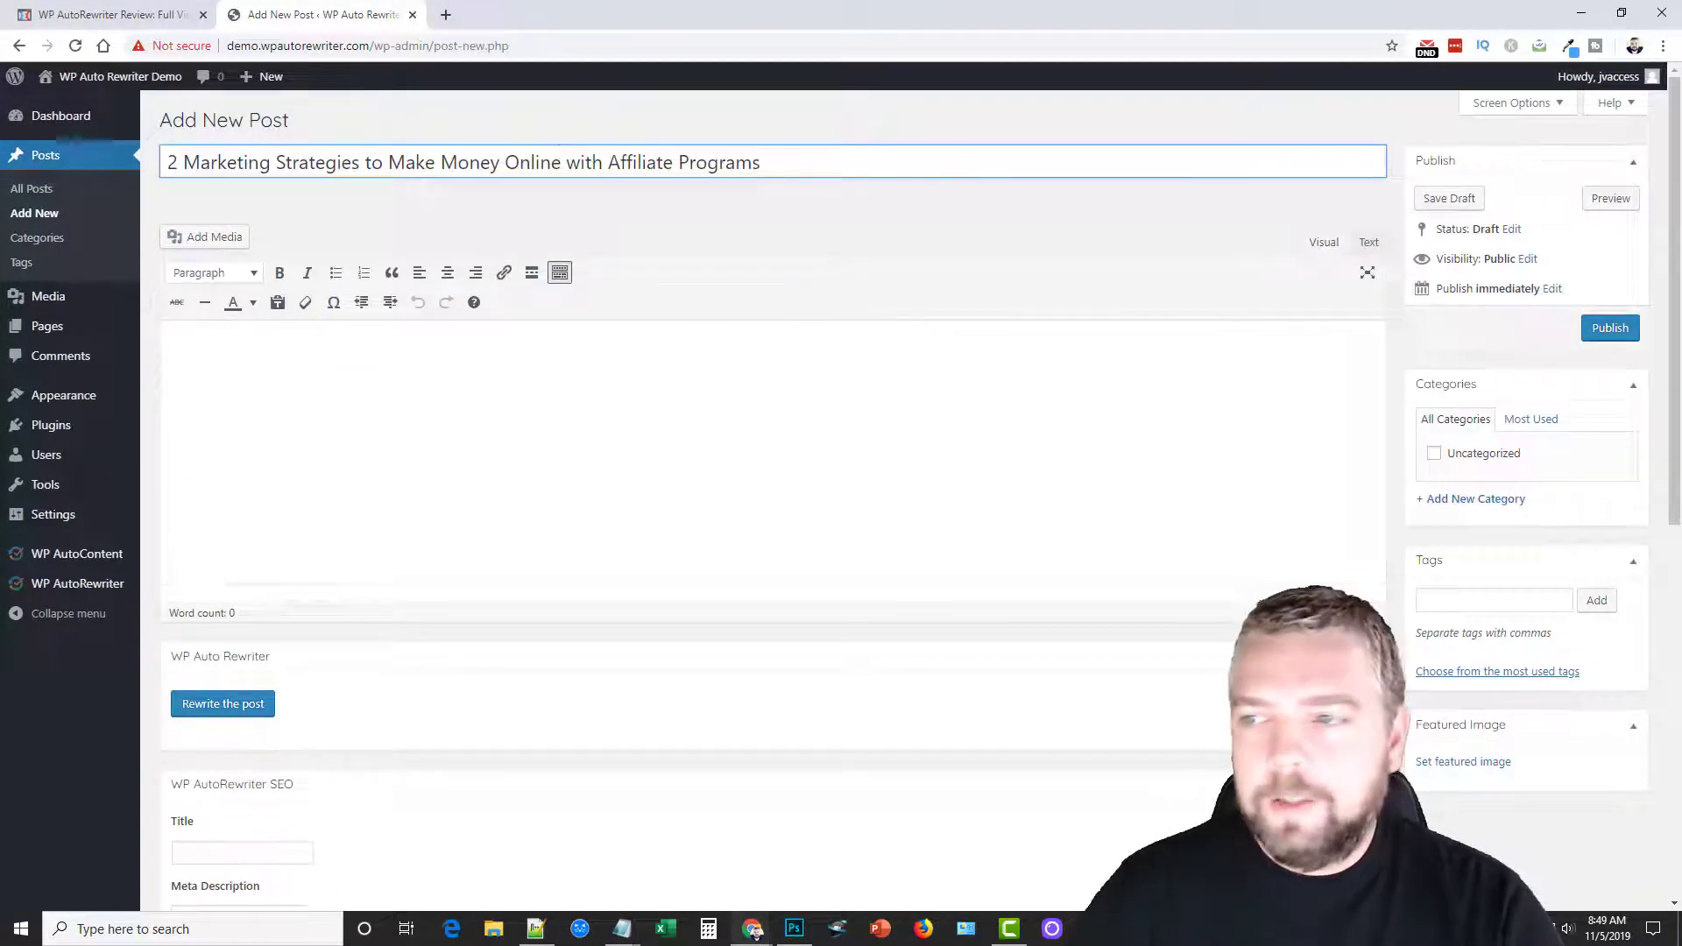
Paste the article text into the post body, keeping 'The second strategy' as its own paragraph
{"action": "key", "text": "alt+Tab"}
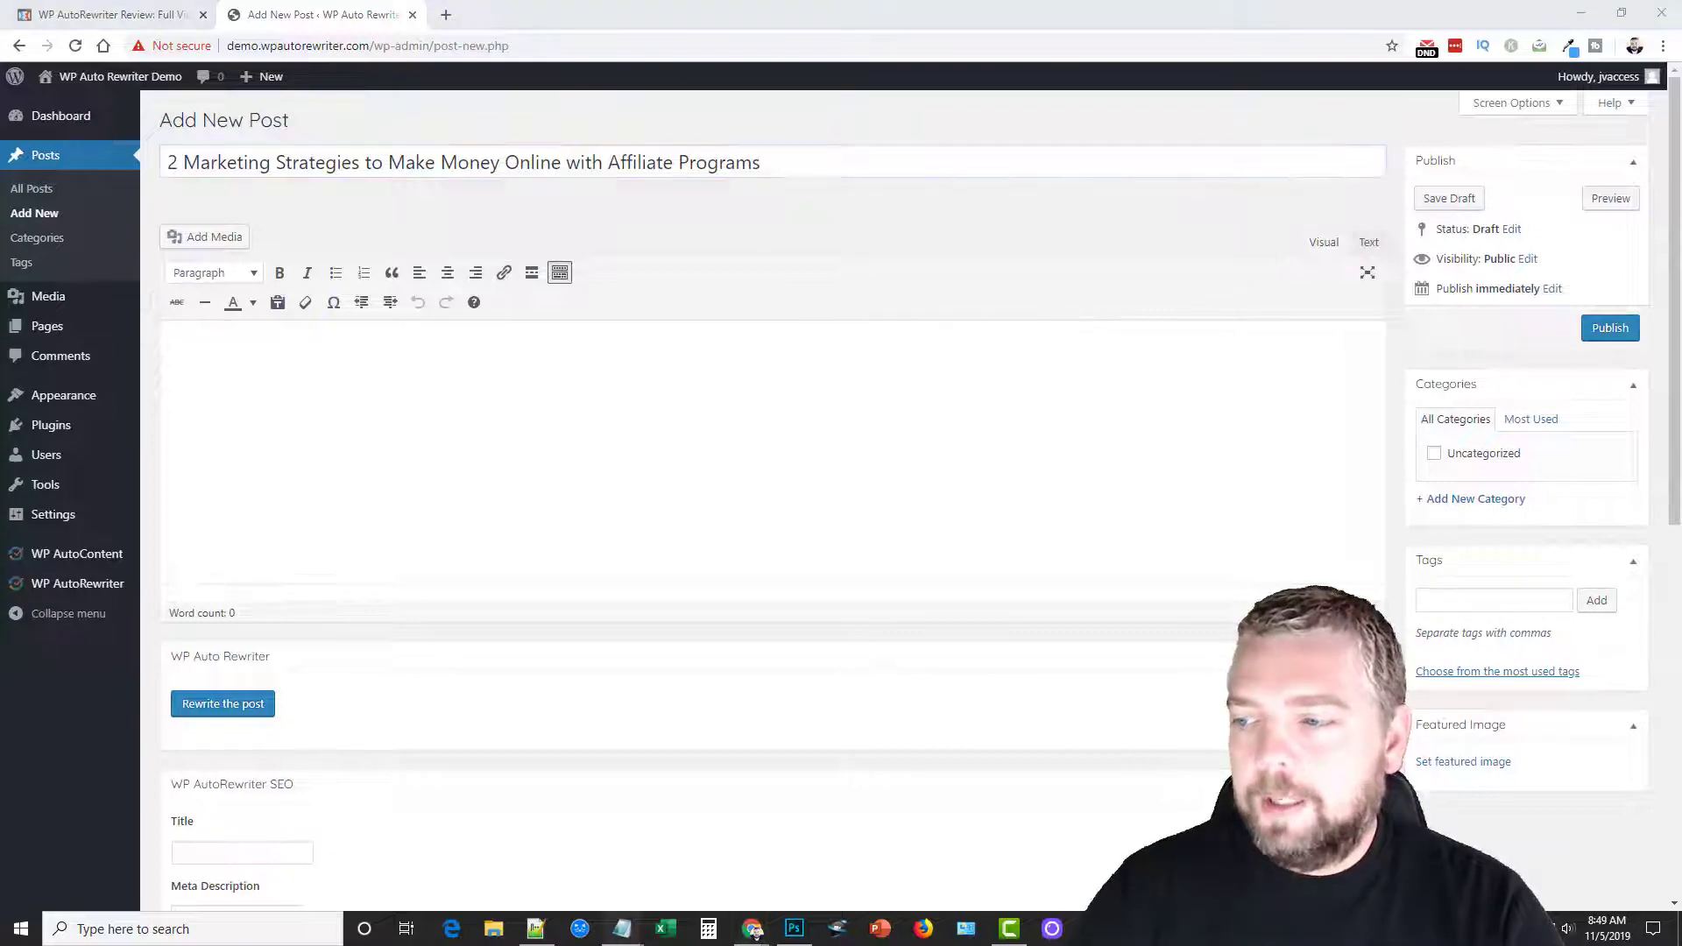
{"action": "left_click", "coordinate": [620, 371]}
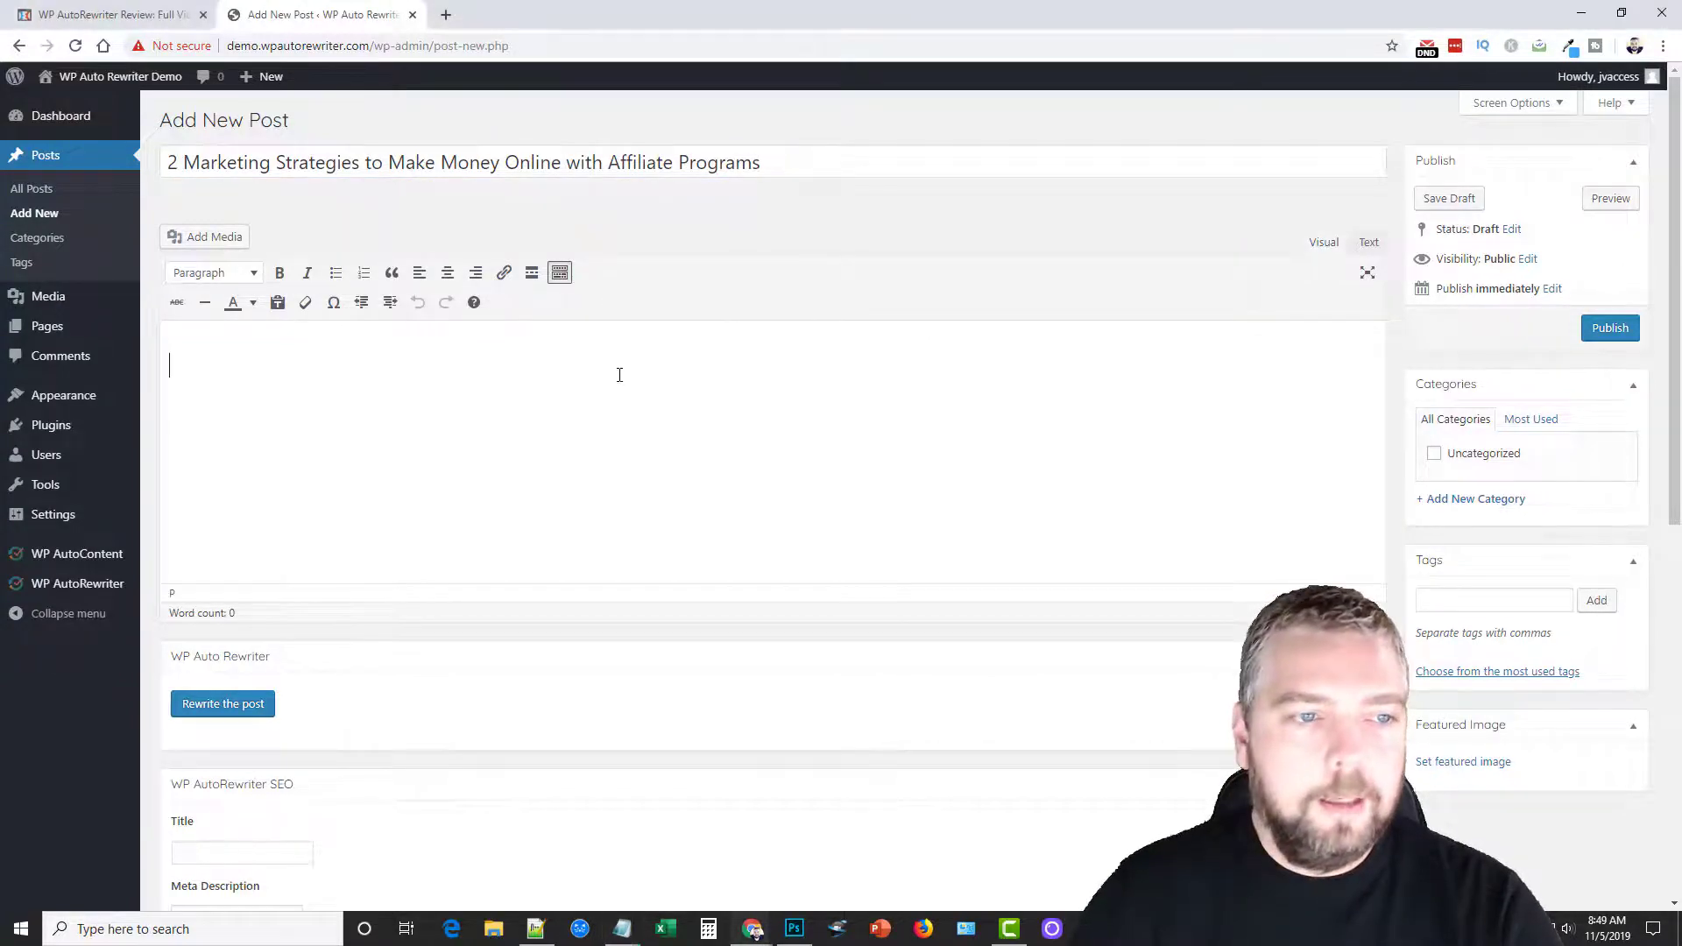
{"action": "key", "text": "ctrl+v"}
{"action": "scroll", "coordinate": [491, 460], "scroll_direction": "down", "scroll_amount": 10}
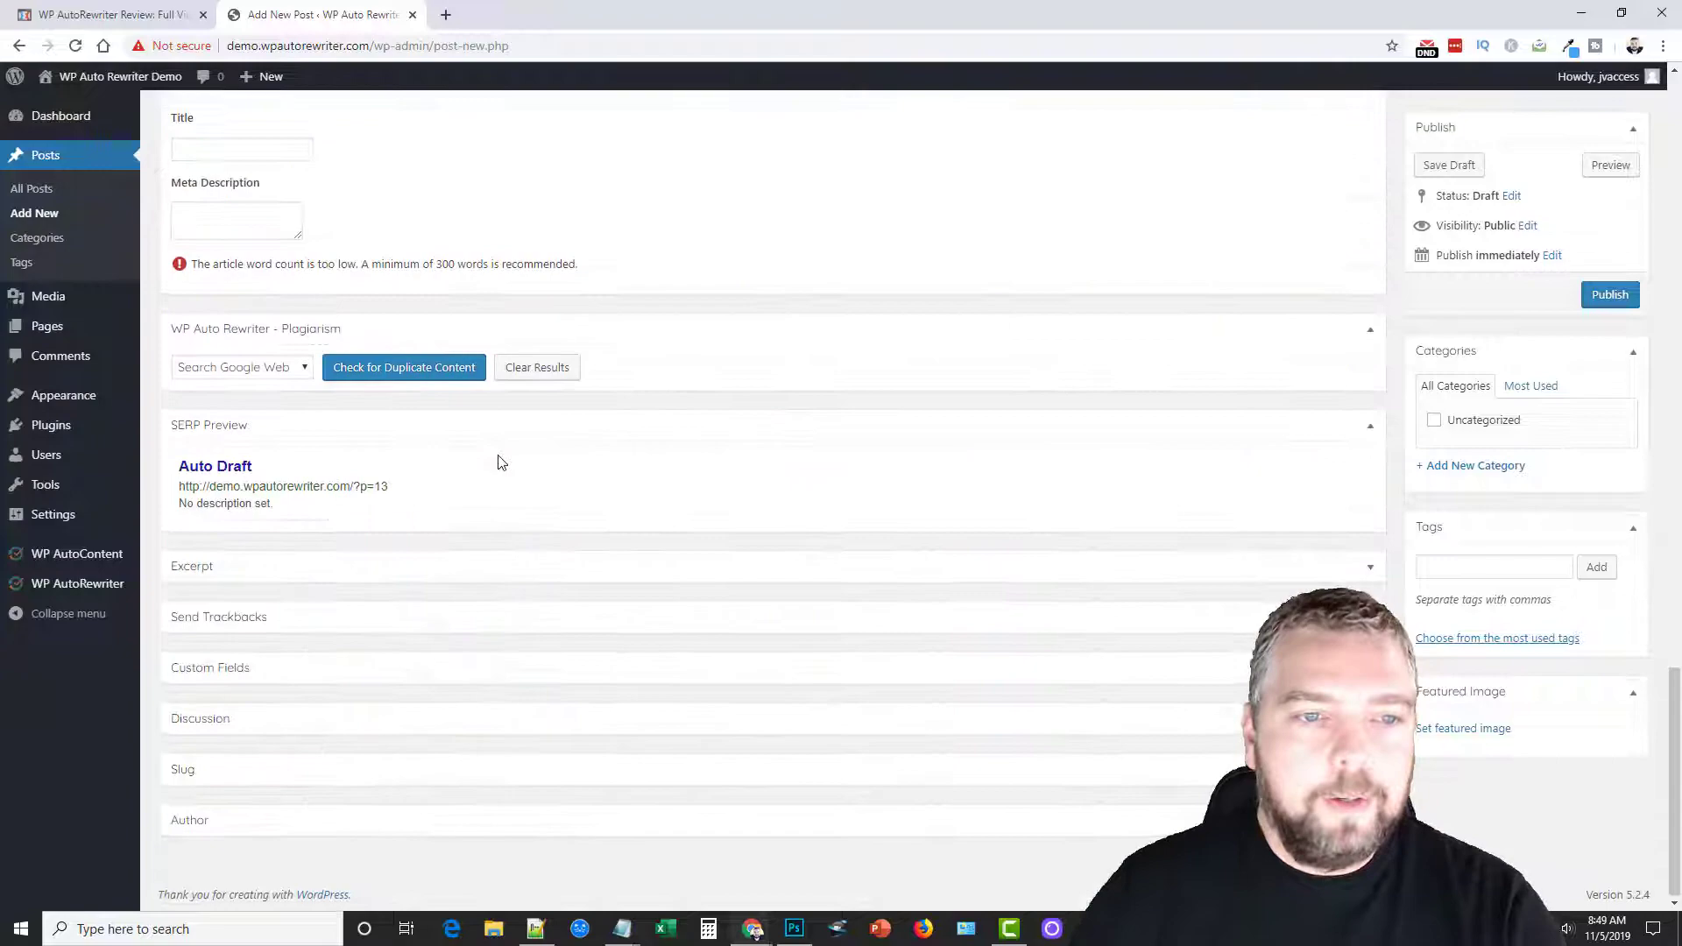
{"action": "scroll", "coordinate": [689, 449], "scroll_direction": "up", "scroll_amount": 15}
{"action": "scroll", "coordinate": [689, 449], "scroll_direction": "up", "scroll_amount": 6}
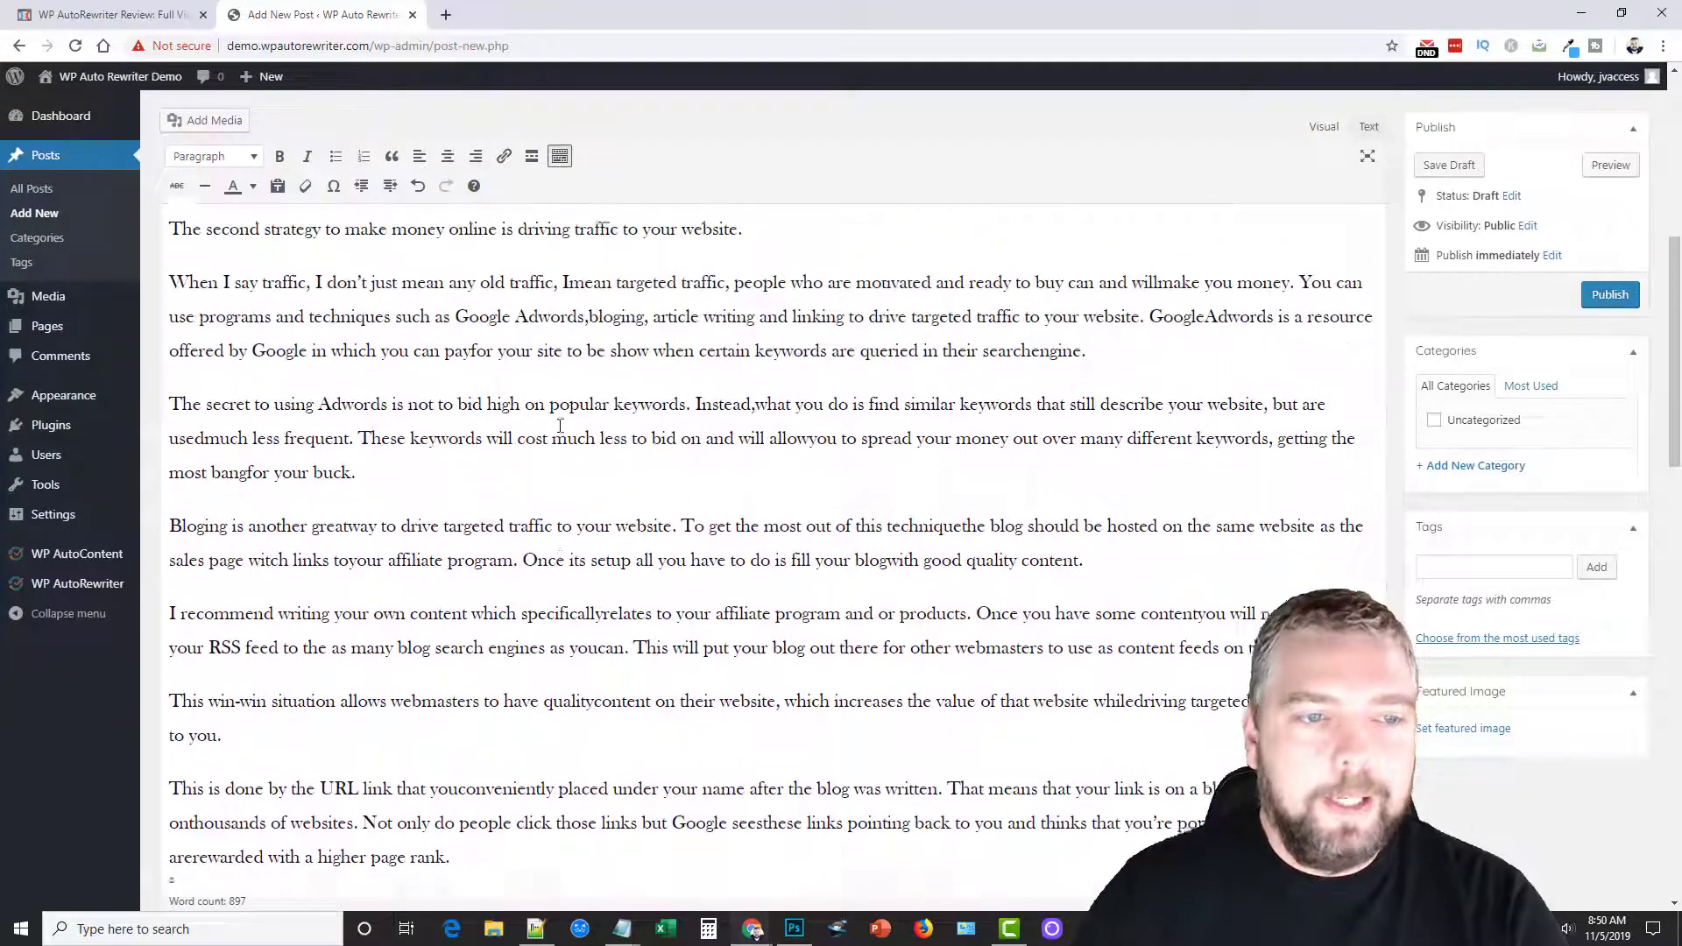
{"action": "left_click", "coordinate": [961, 357]}
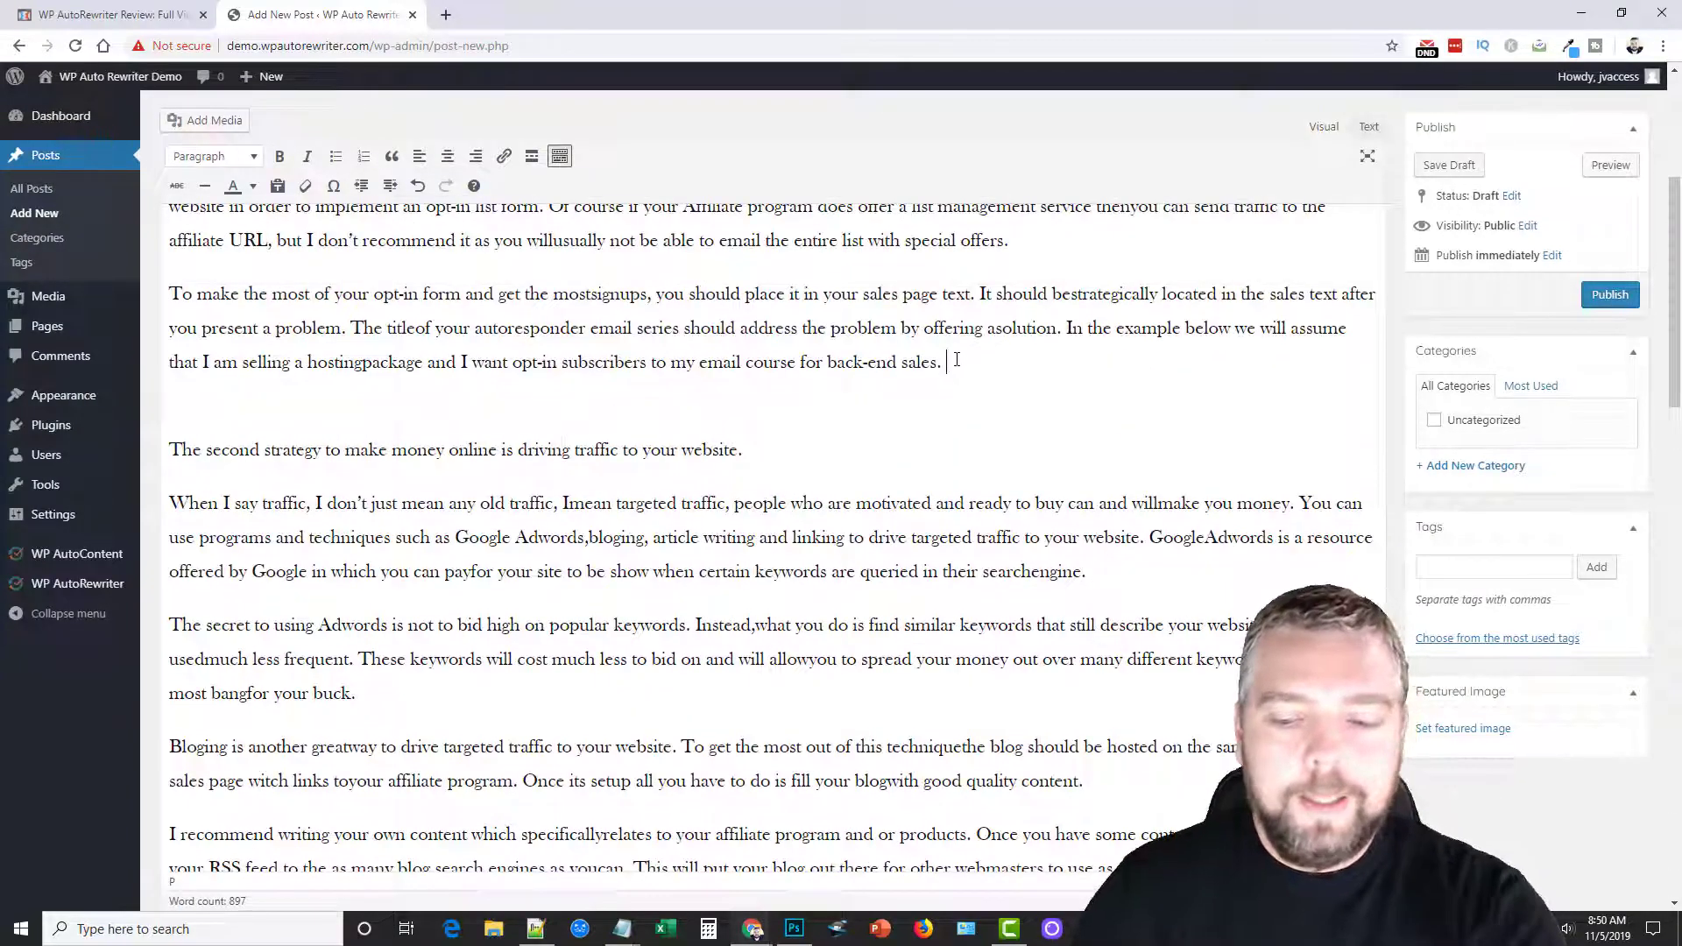
{"action": "key", "text": "Delete"}
{"action": "key", "text": "Delete"}
{"action": "key", "text": "Return"}
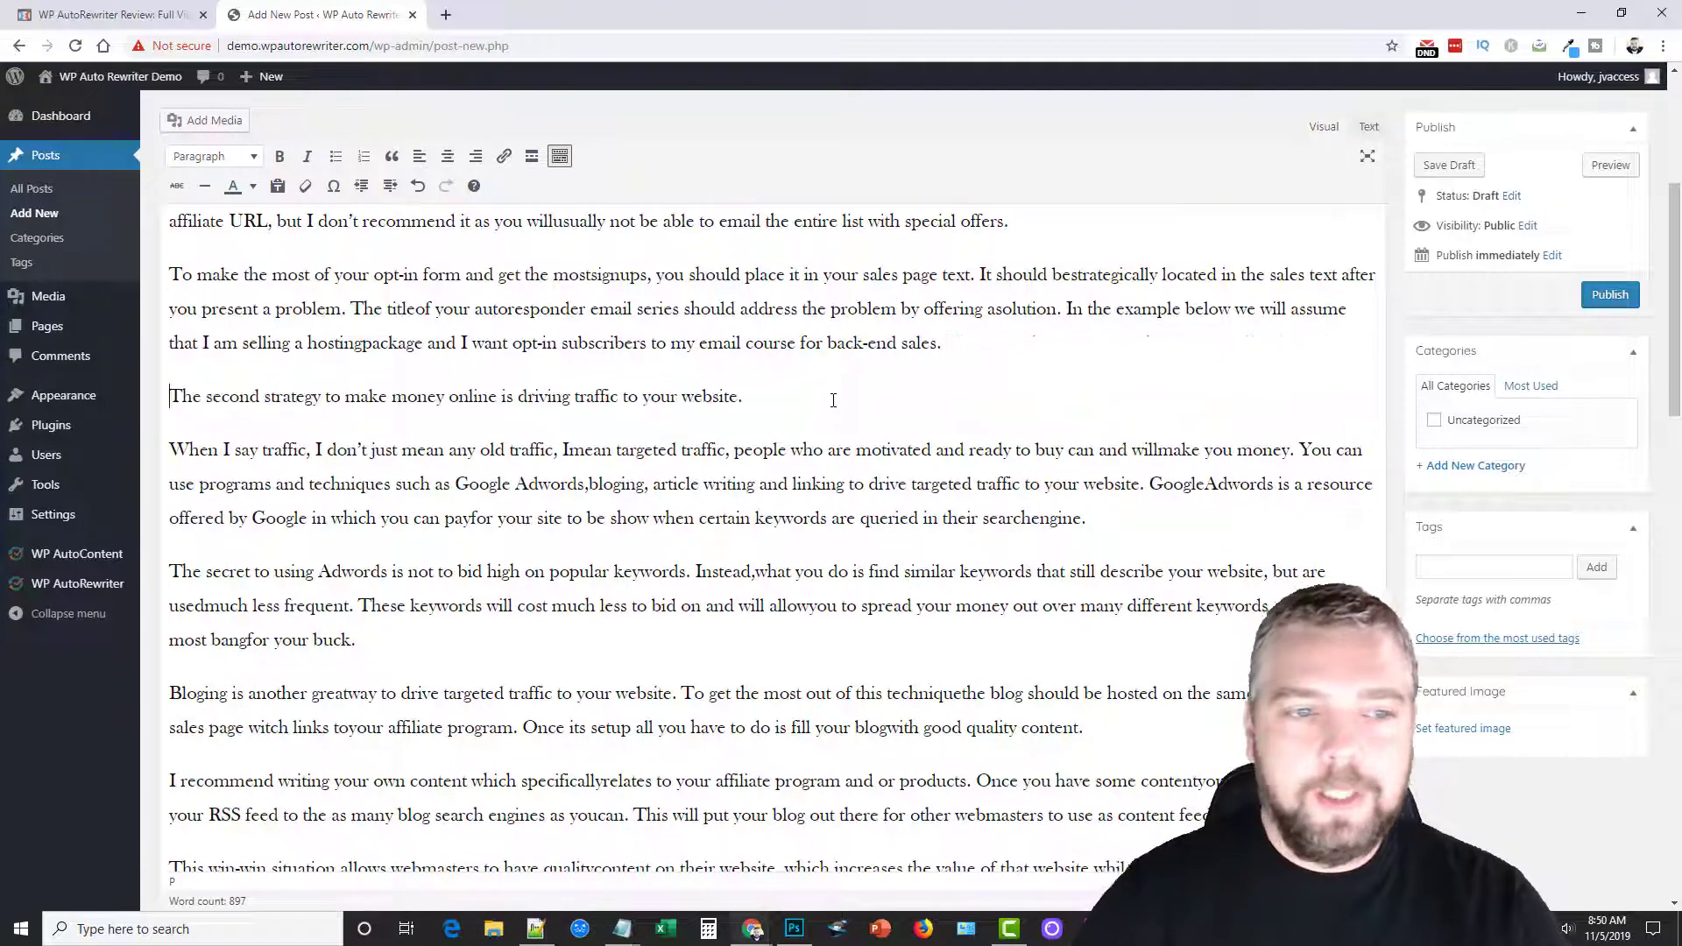
{"action": "scroll", "coordinate": [374, 362], "scroll_direction": "up", "scroll_amount": 5}
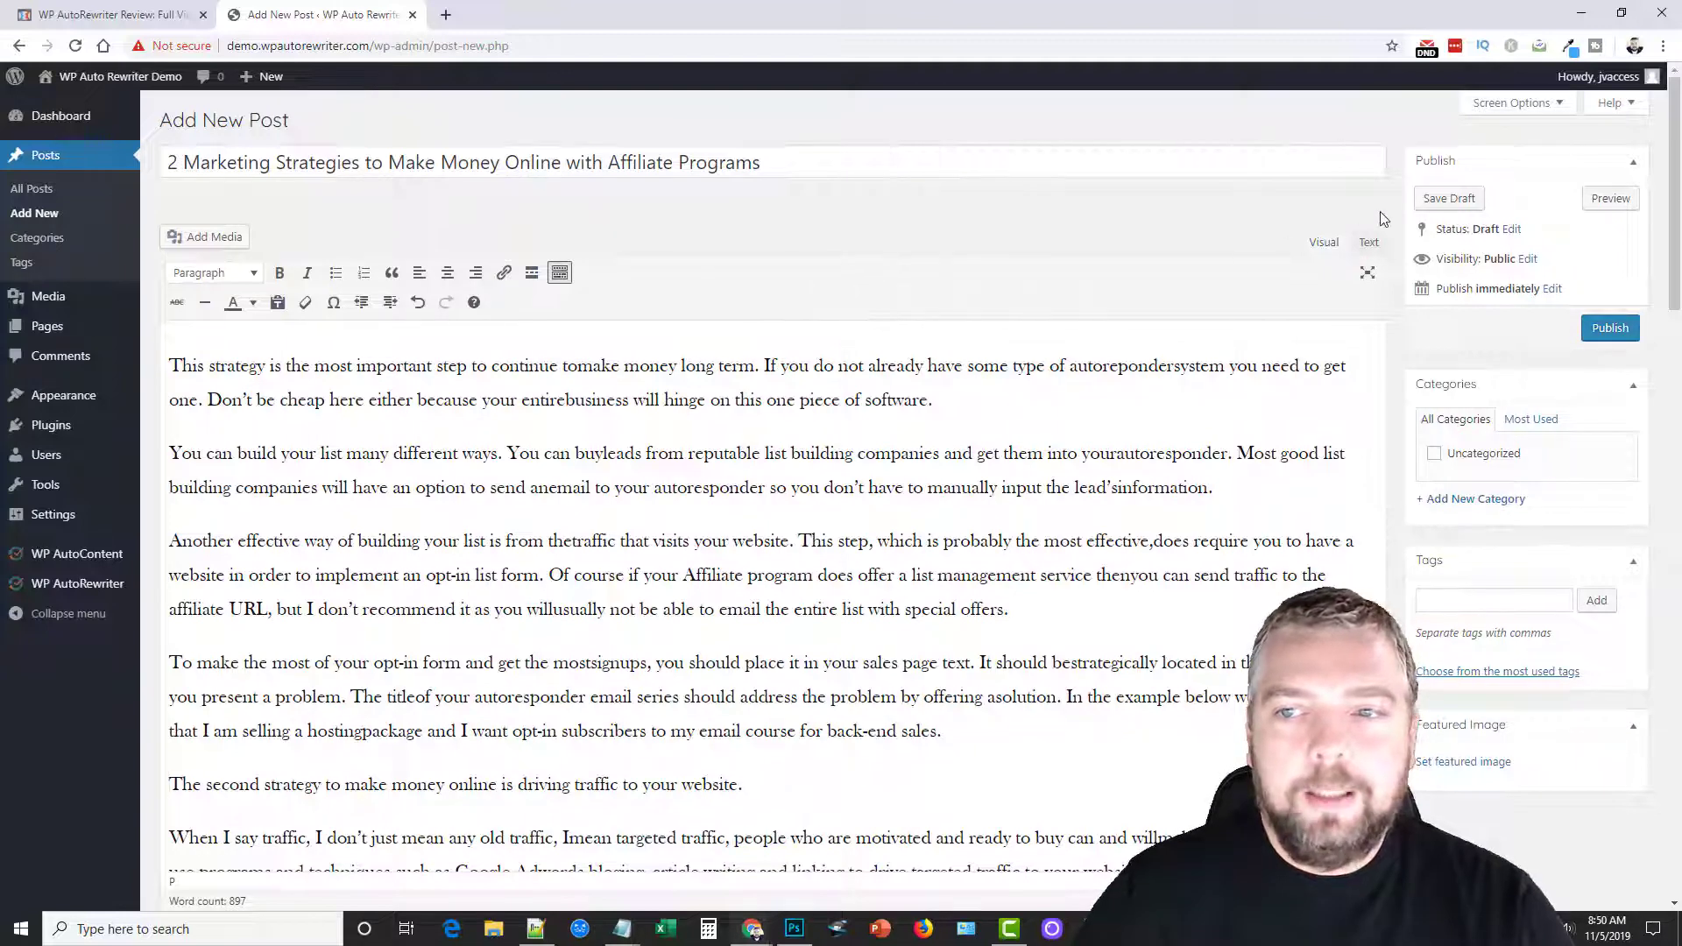
Save the new post as a draft and review WP AutoRewriter's cron settings
{"action": "left_click", "coordinate": [1447, 200]}
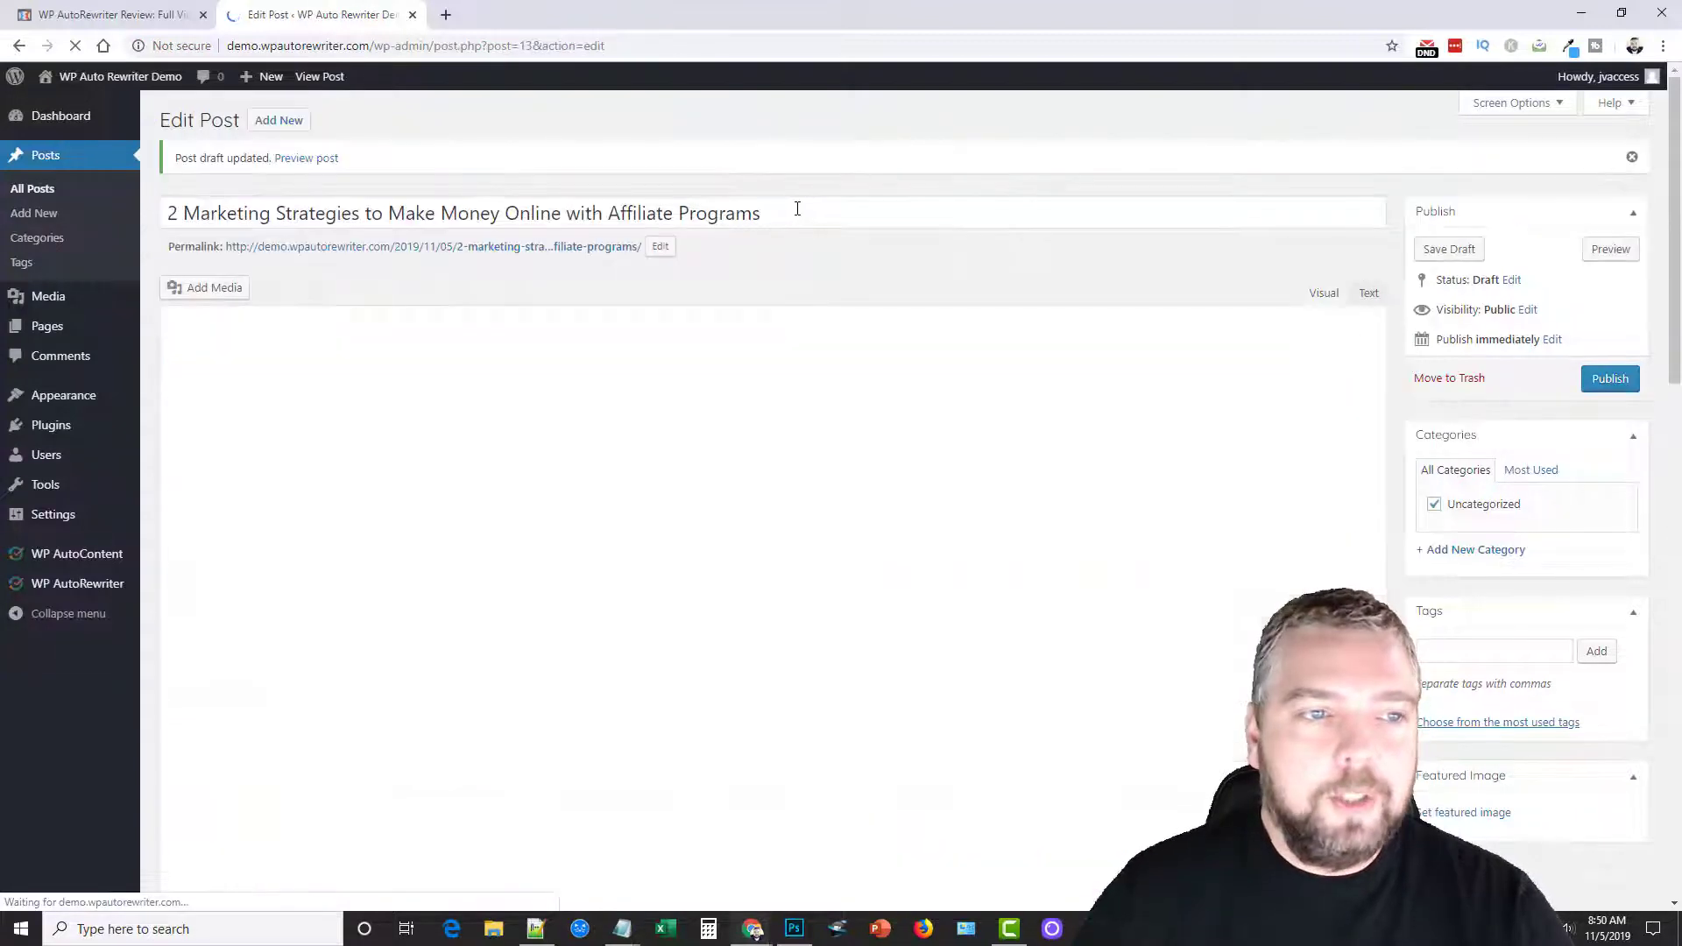
{"action": "mouse_move", "coordinate": [72, 562]}
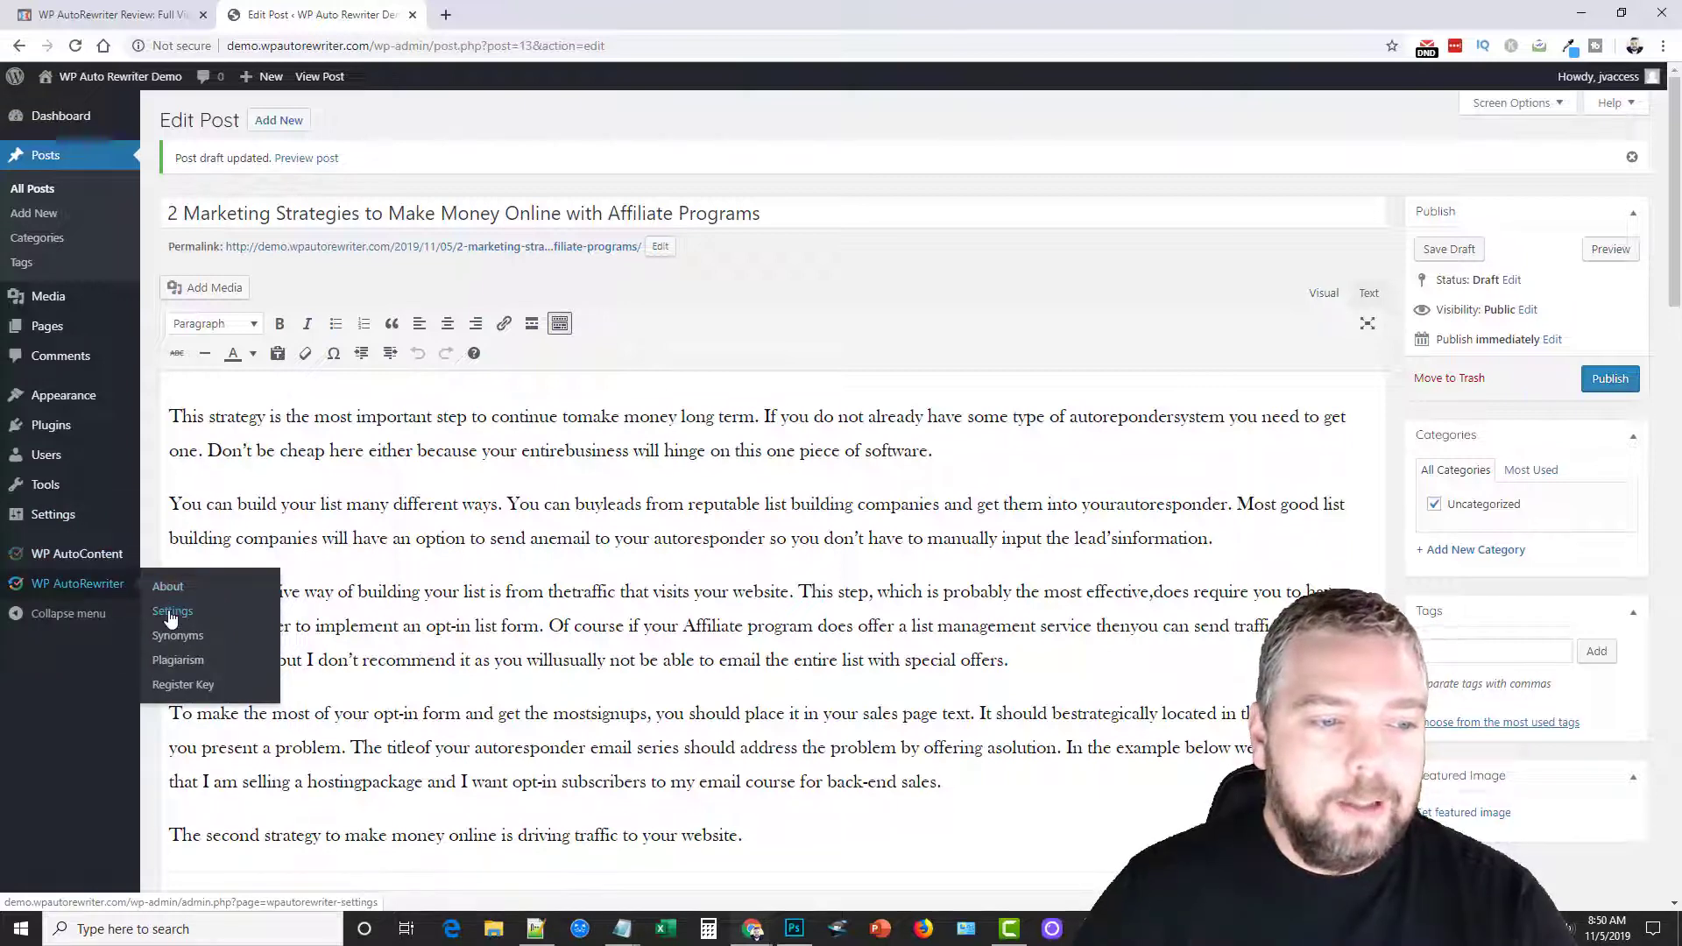
{"action": "left_click", "coordinate": [171, 613]}
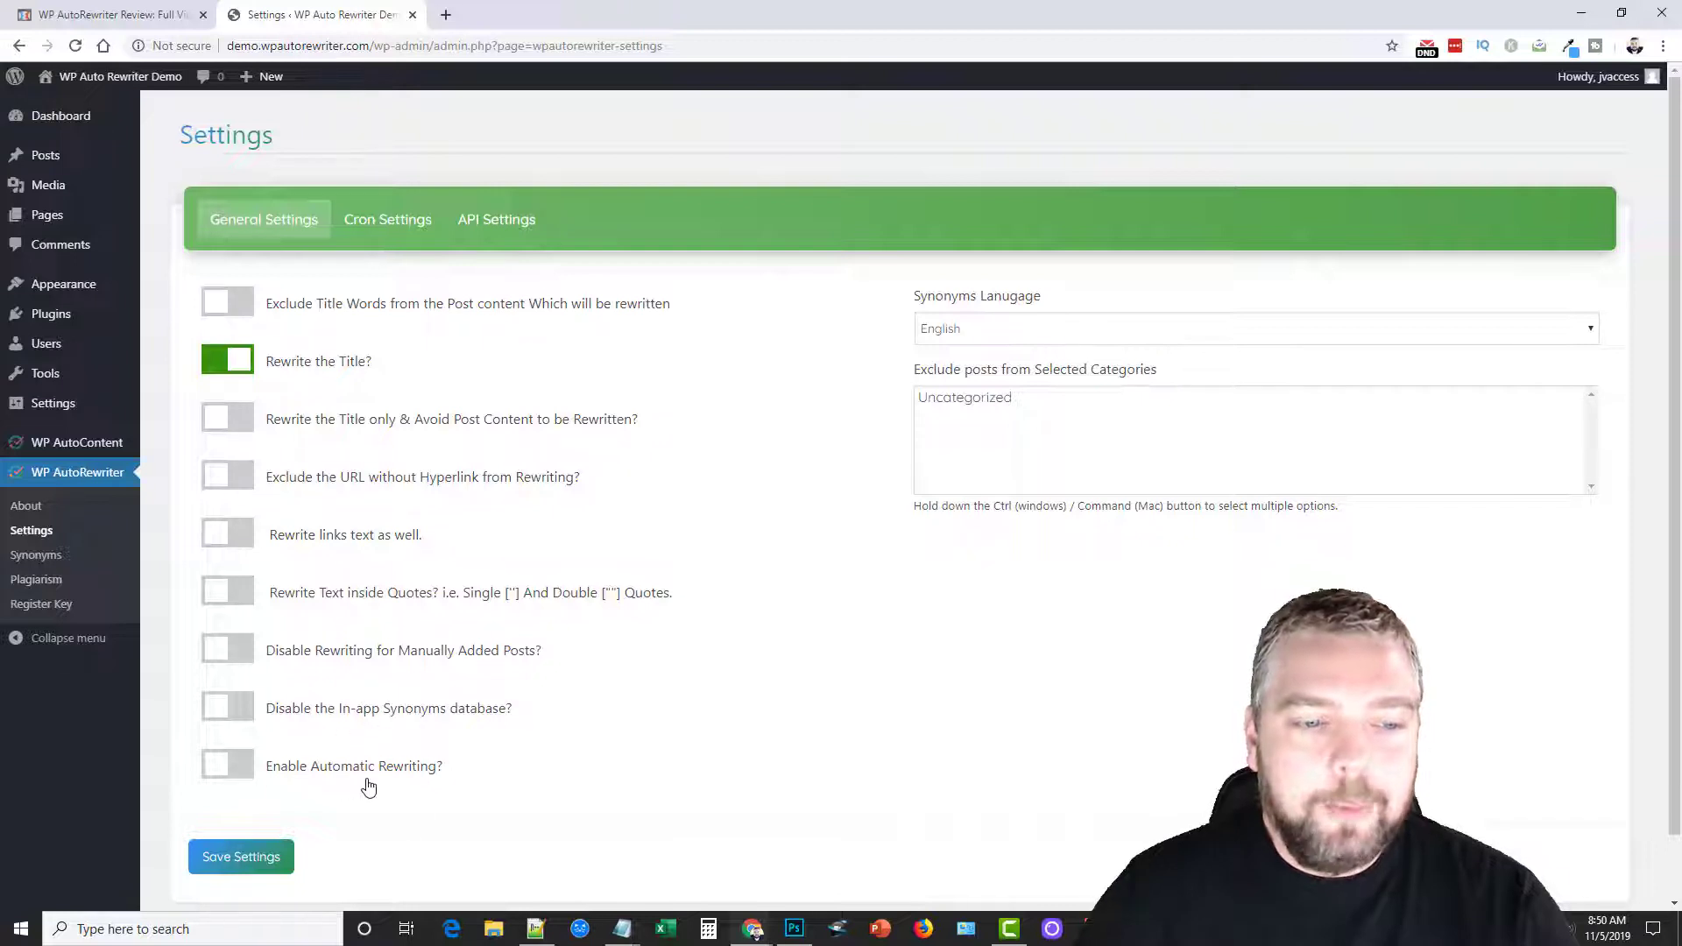
{"action": "left_click", "coordinate": [391, 229]}
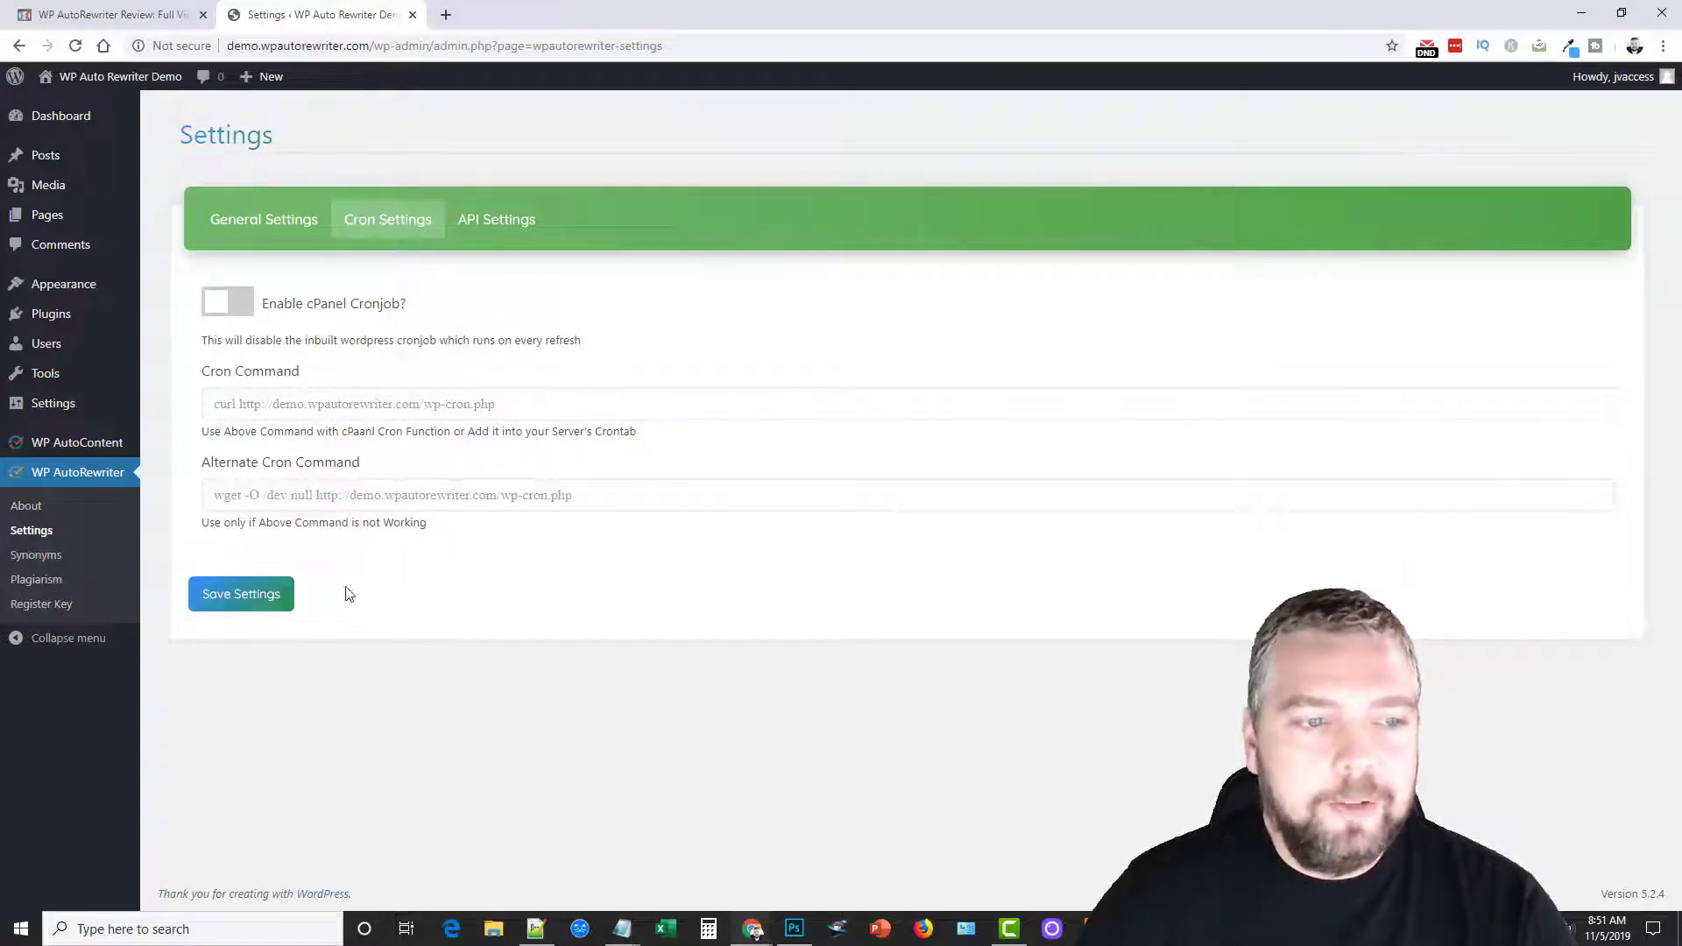
Switch WP AutoRewriter's API setting to SpinRewriter.com and save the settings
{"action": "left_click", "coordinate": [489, 230]}
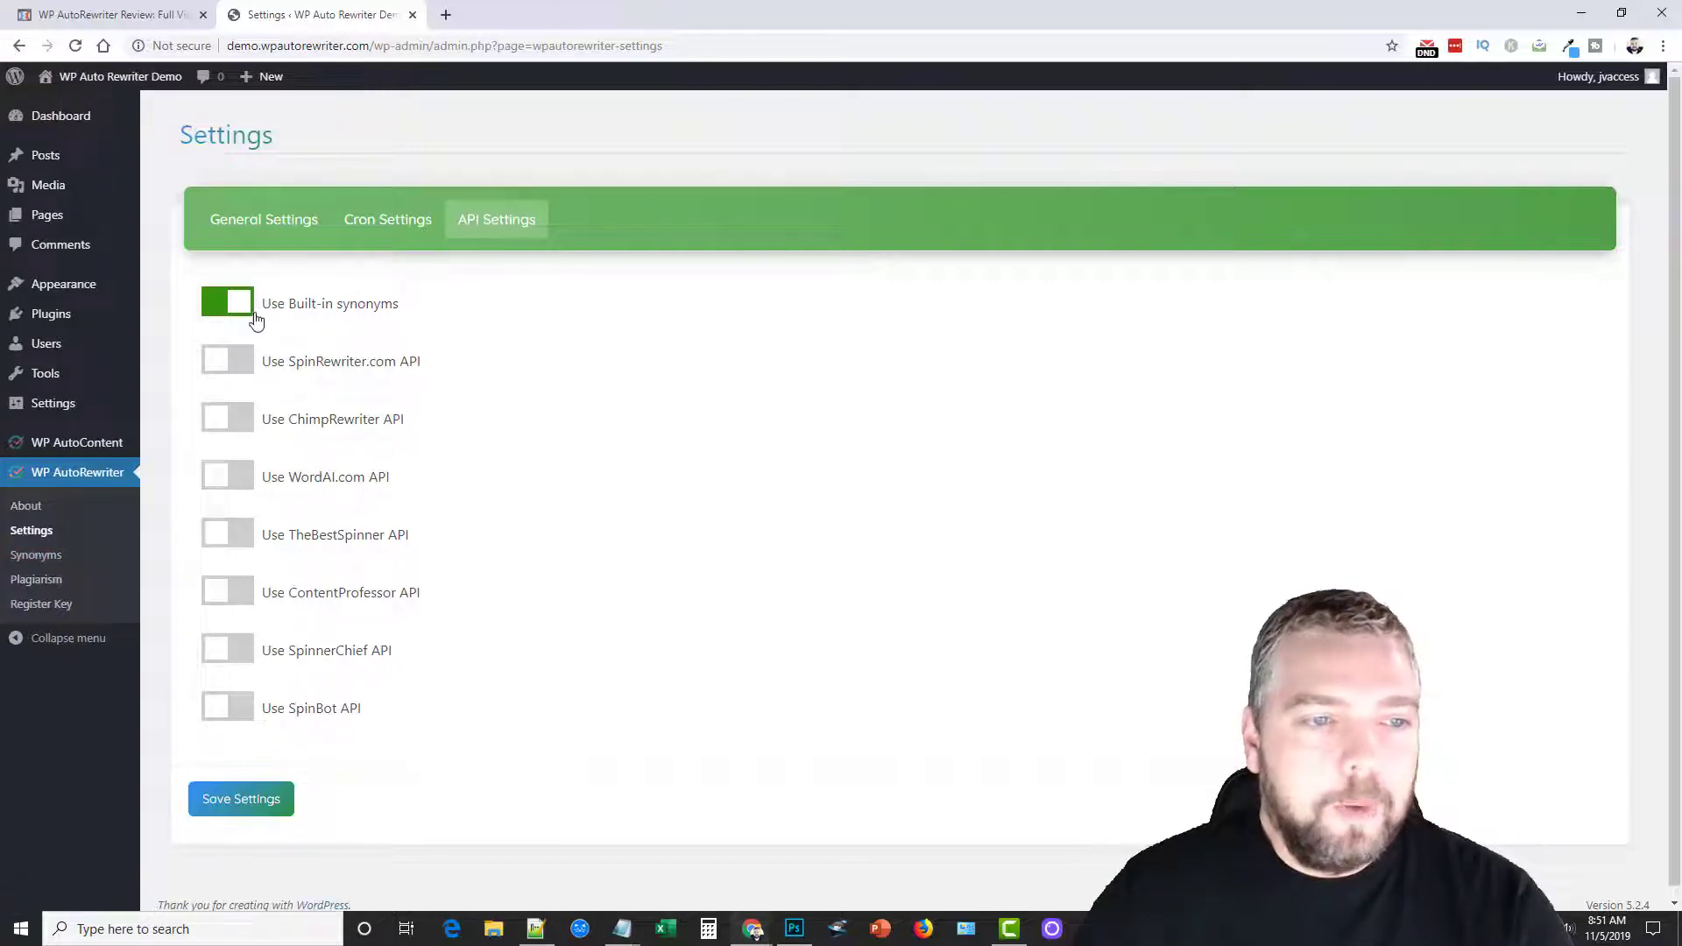
{"action": "left_click", "coordinate": [230, 366]}
{"action": "left_click", "coordinate": [977, 328]}
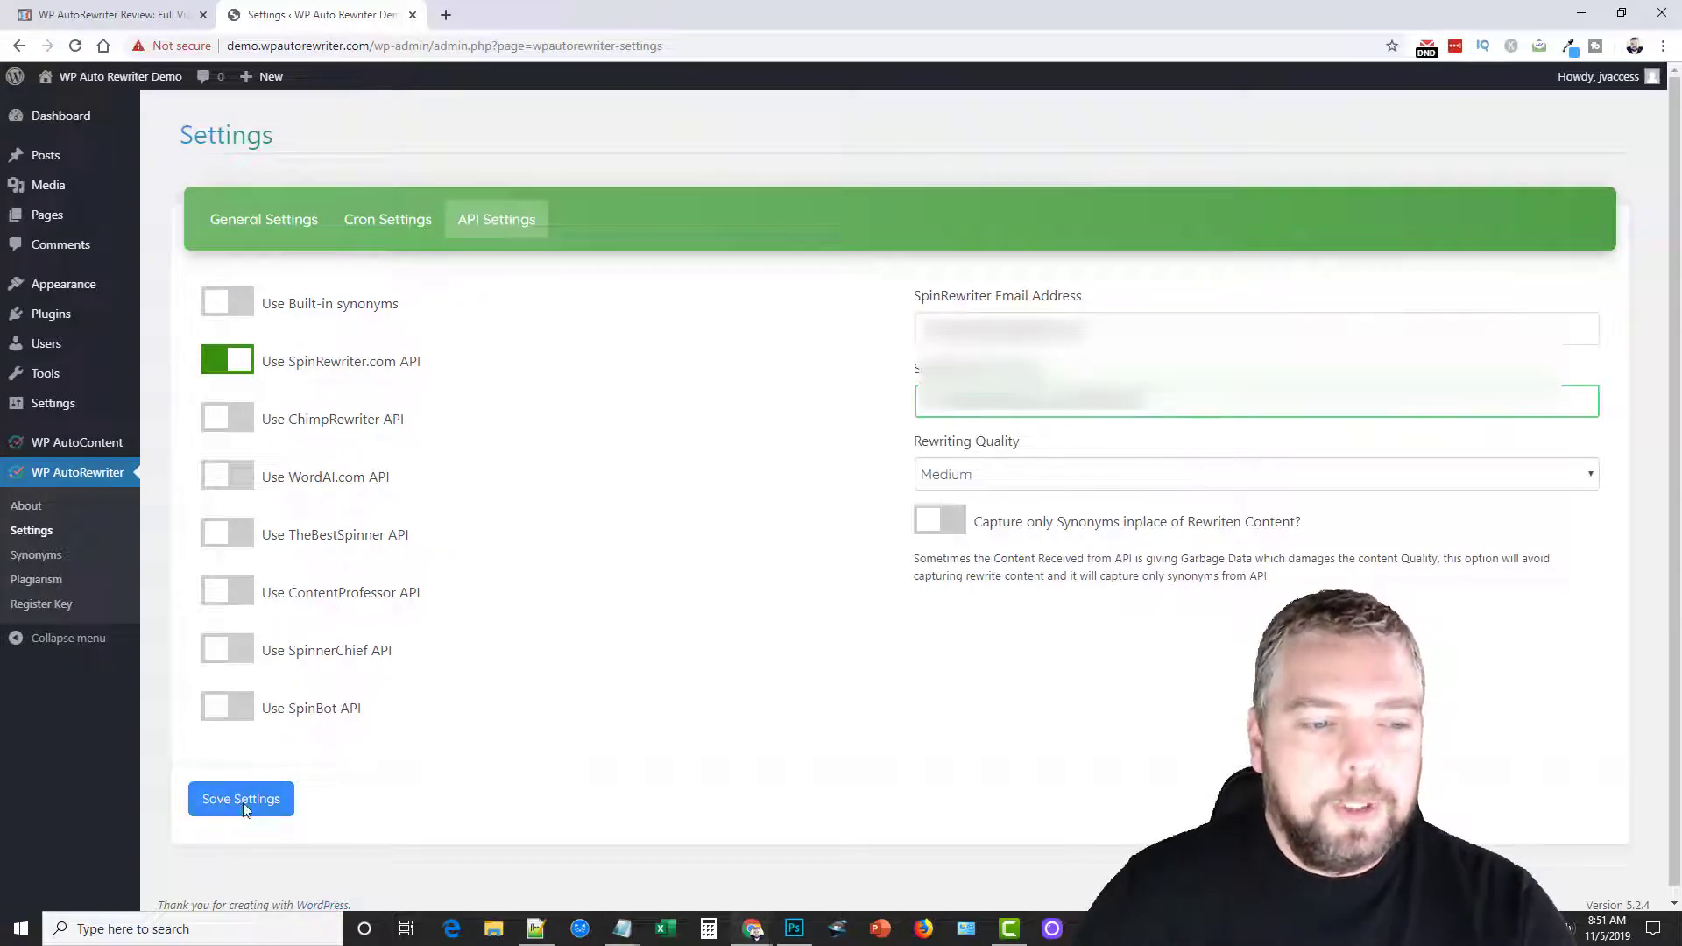
{"action": "left_click", "coordinate": [244, 802]}
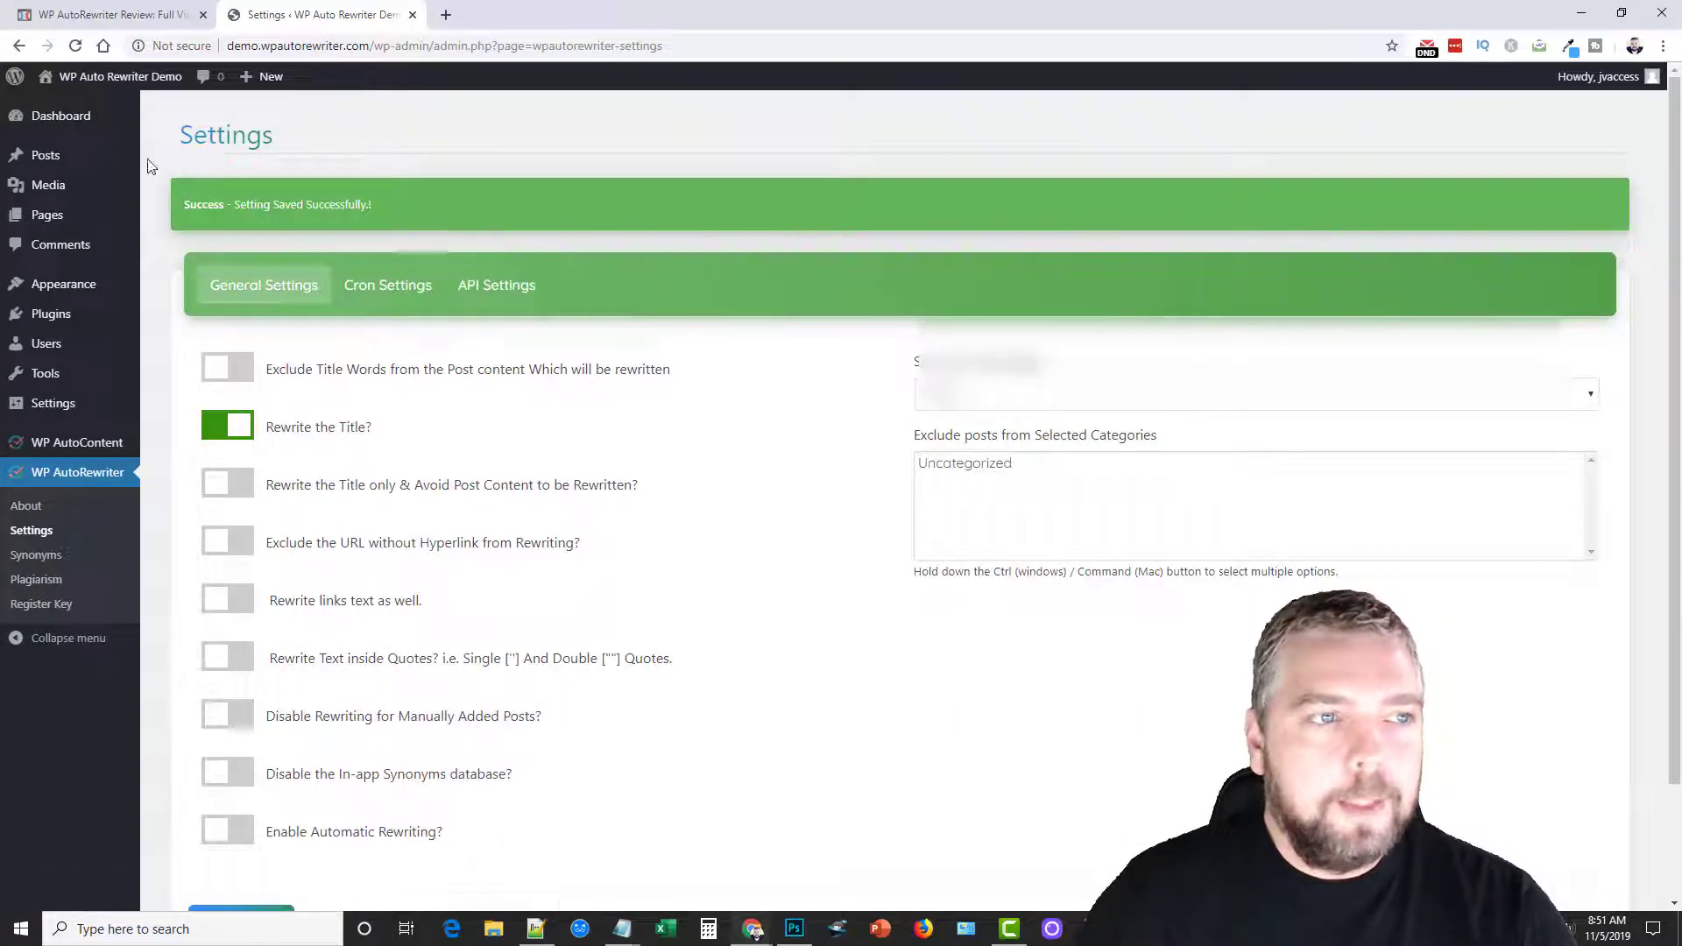
{"action": "left_click", "coordinate": [53, 158]}
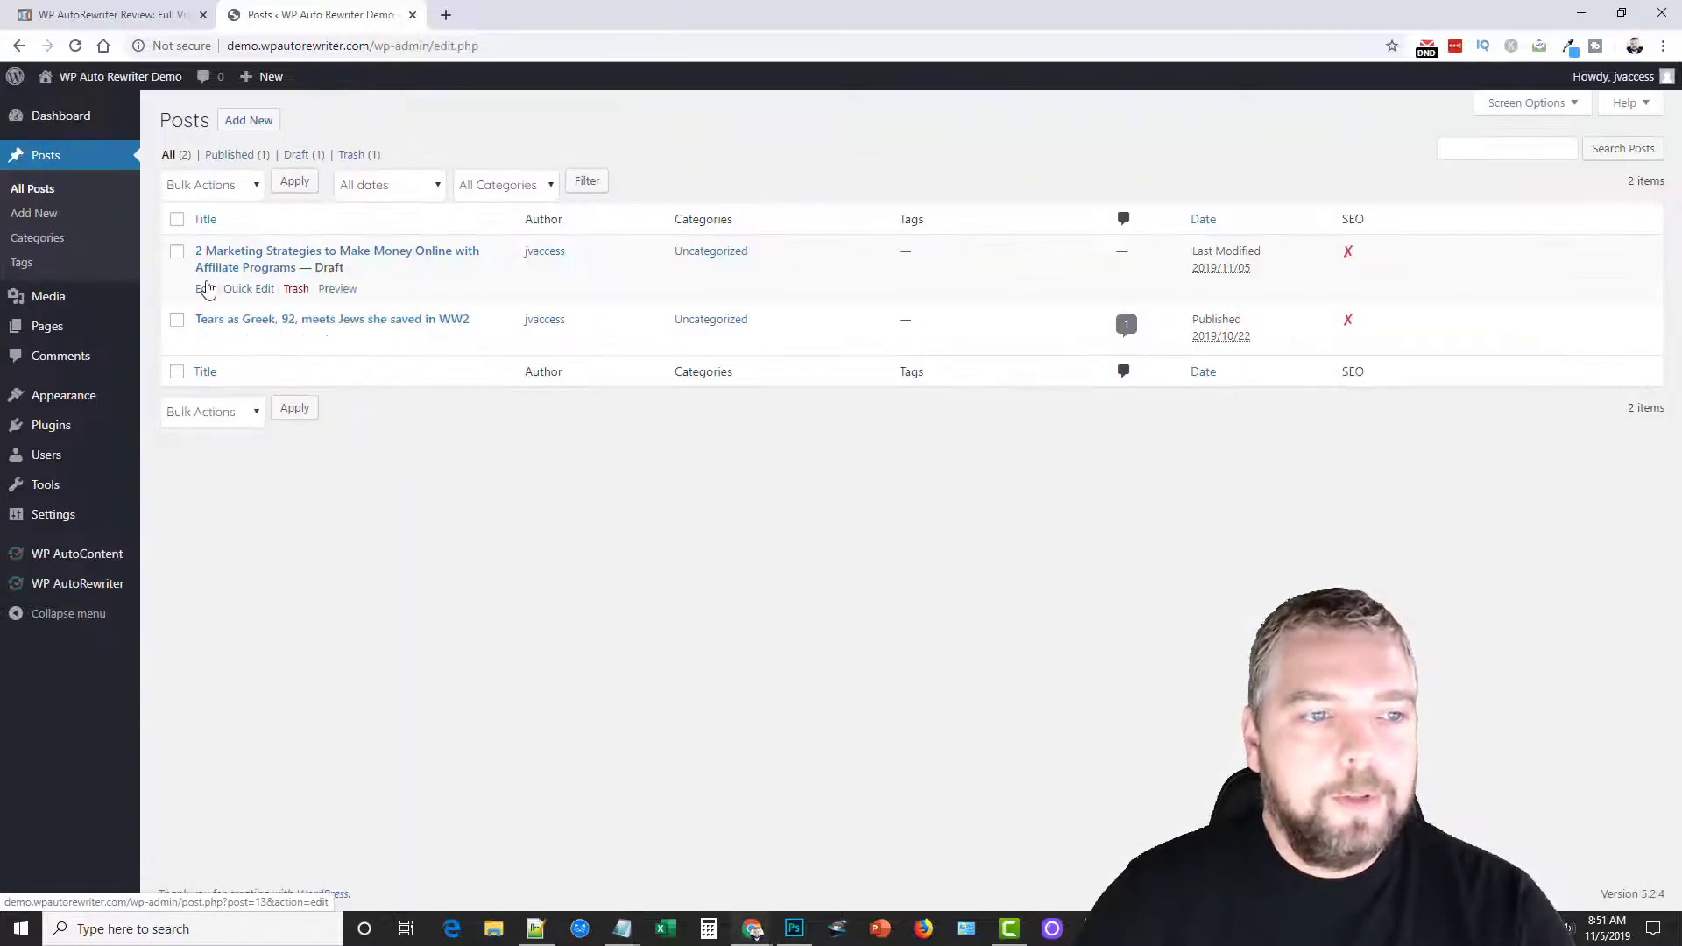
Run WP AutoRewriter's 'Rewrite the post' on the affiliate-programs draft
{"action": "left_click", "coordinate": [207, 289]}
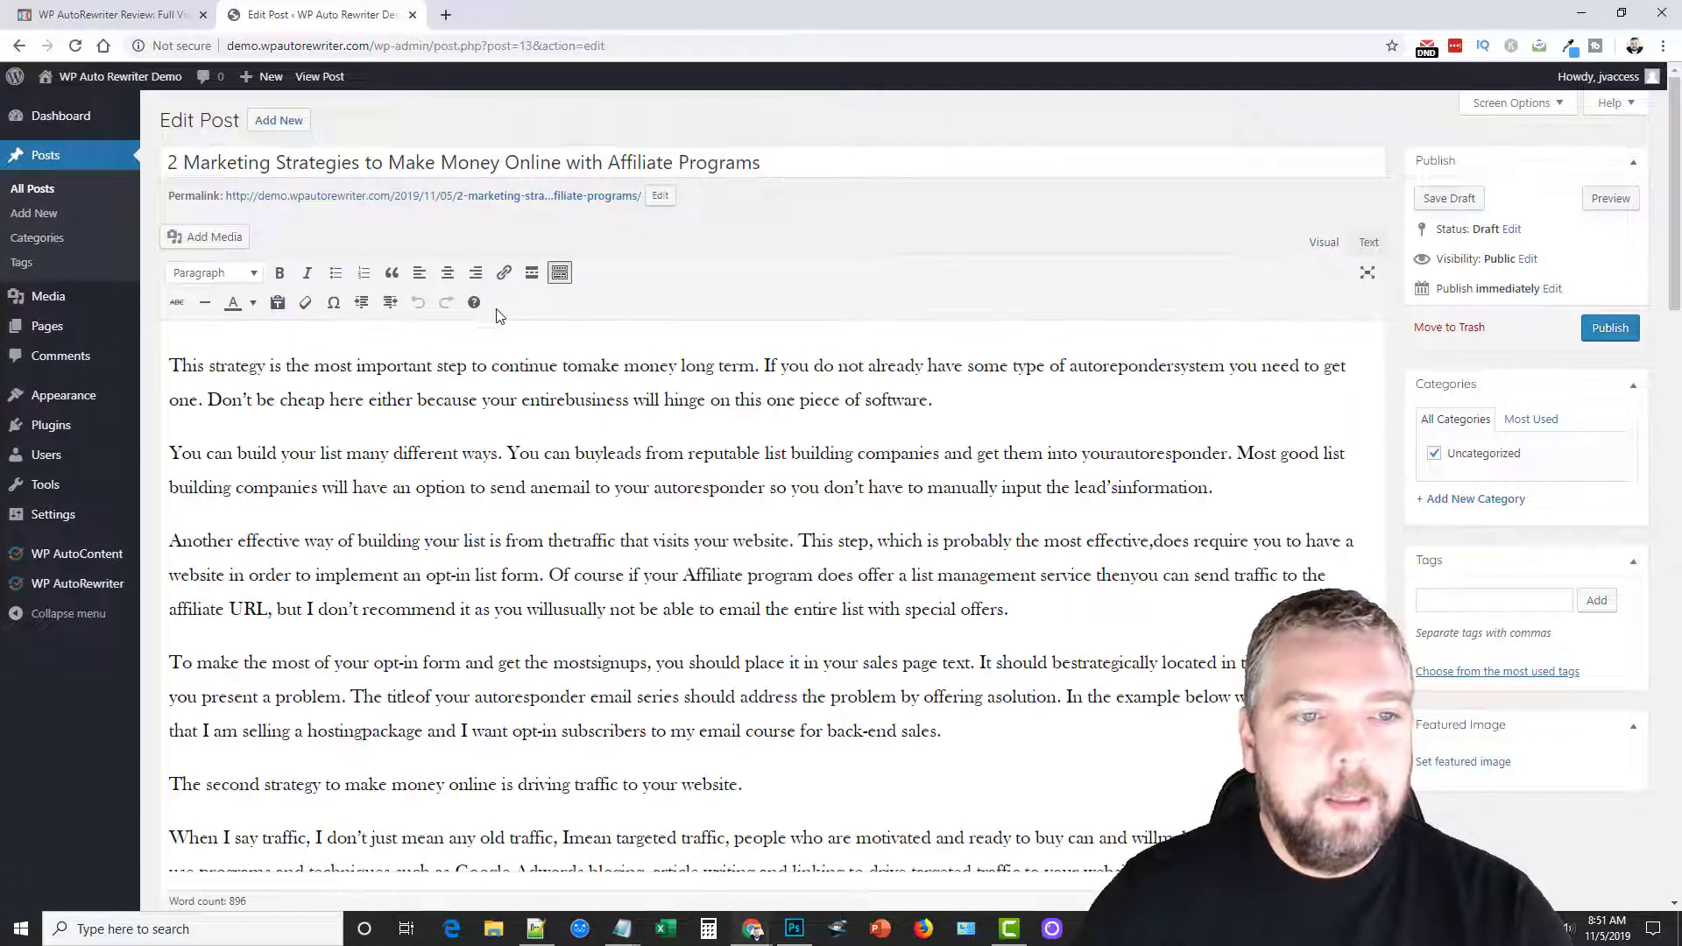
{"action": "scroll", "coordinate": [169, 428], "scroll_direction": "down", "scroll_amount": 15}
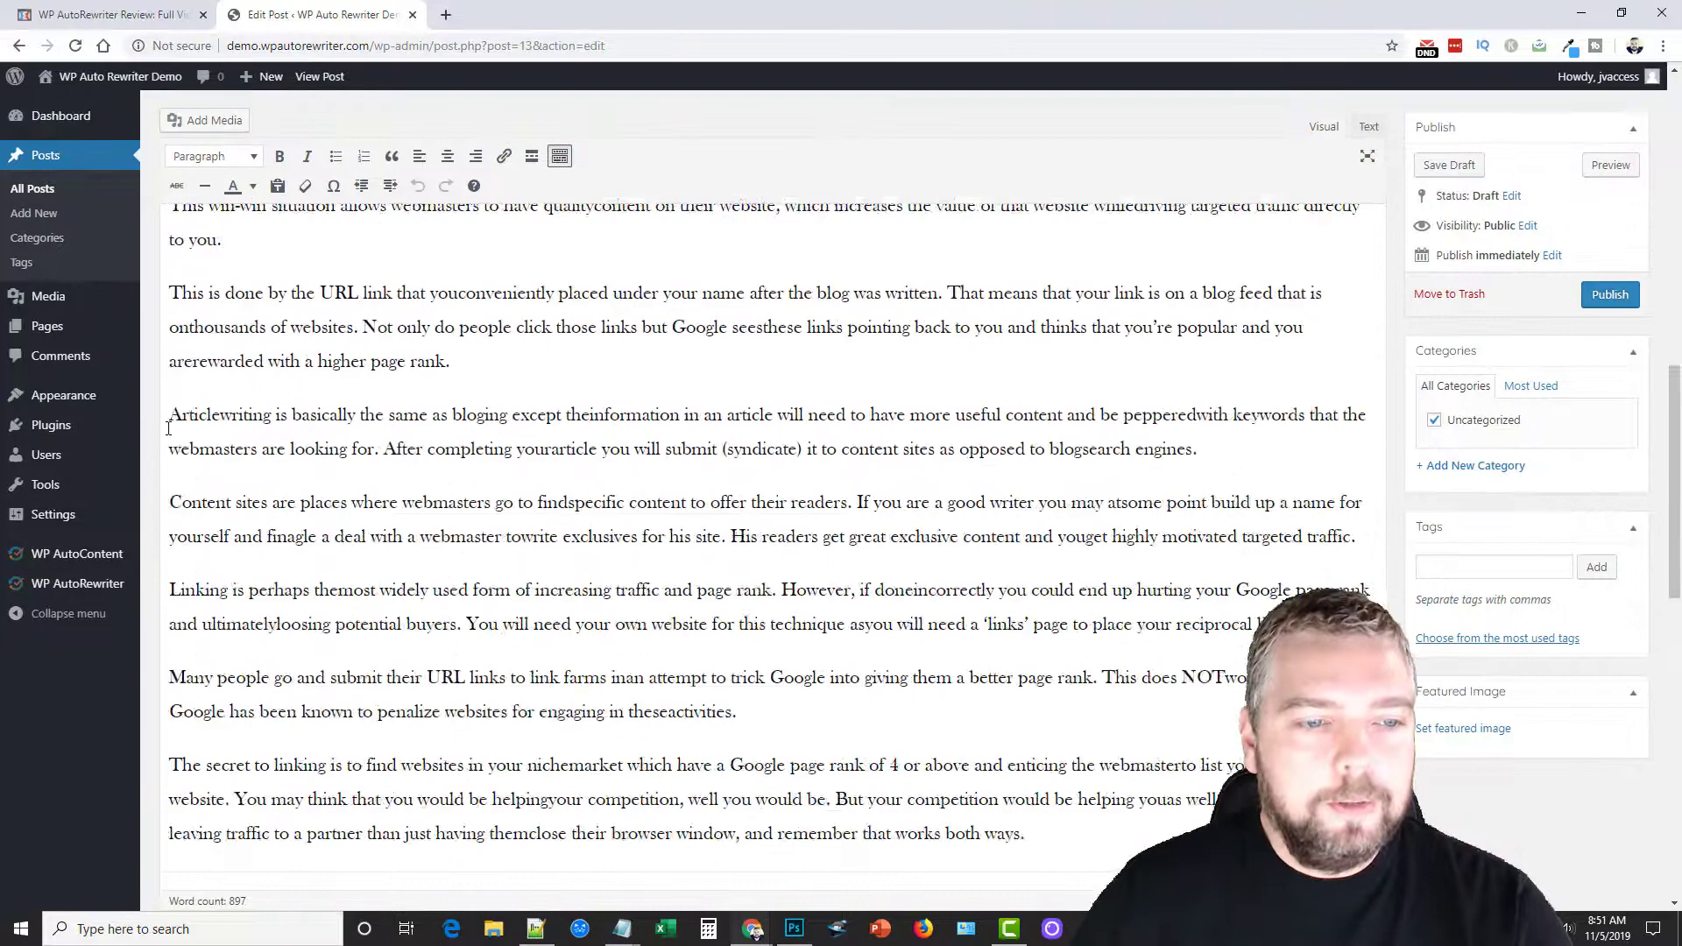
{"action": "scroll", "coordinate": [169, 428], "scroll_direction": "down", "scroll_amount": 5}
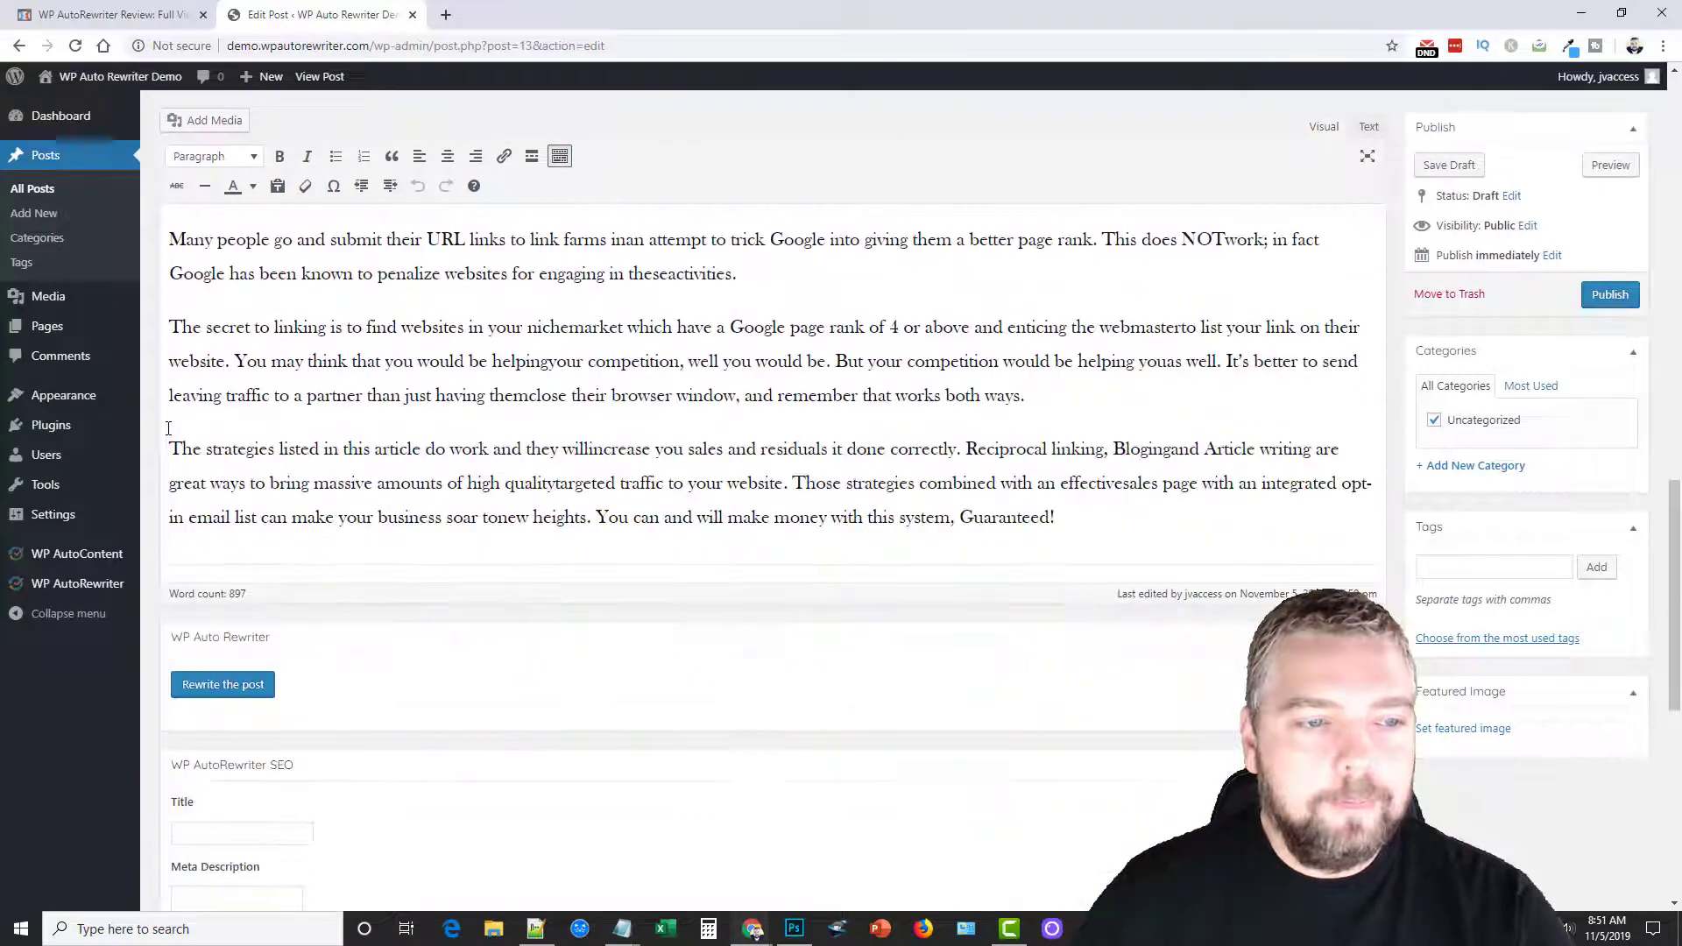
{"action": "left_click", "coordinate": [241, 687]}
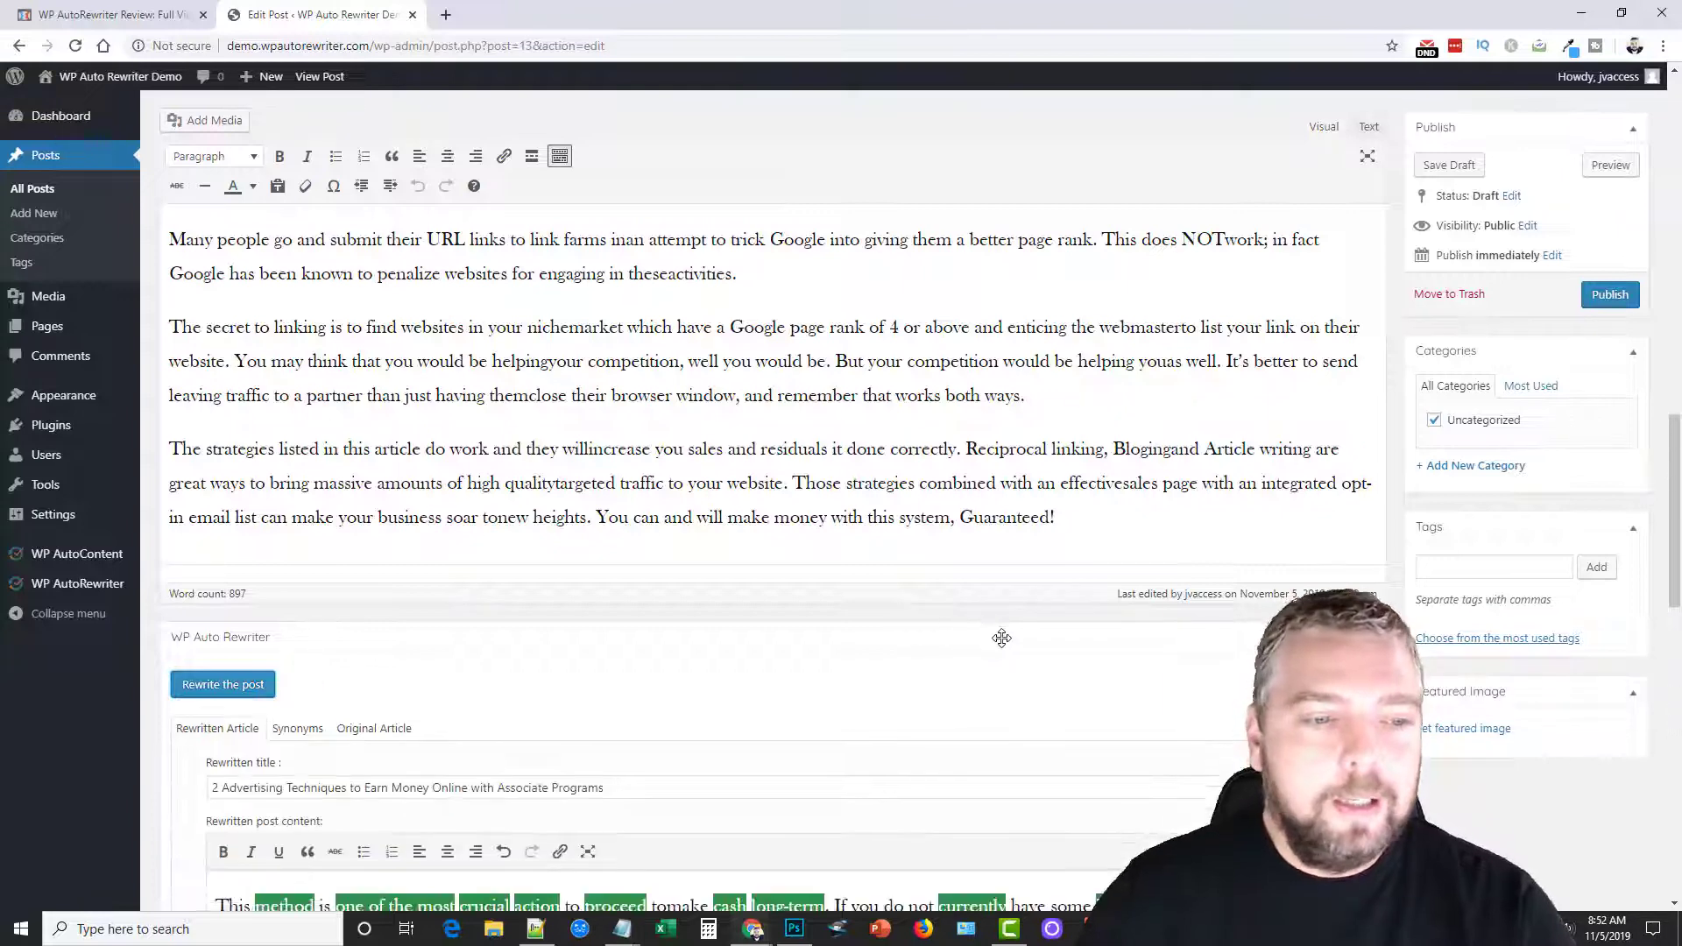
Swap methods→ways, listing→checklist, an alternative→a choice, then load the rewritten text into the editor
{"action": "scroll", "coordinate": [1463, 624], "scroll_direction": "down", "scroll_amount": 2}
{"action": "scroll", "coordinate": [1463, 624], "scroll_direction": "down", "scroll_amount": 5}
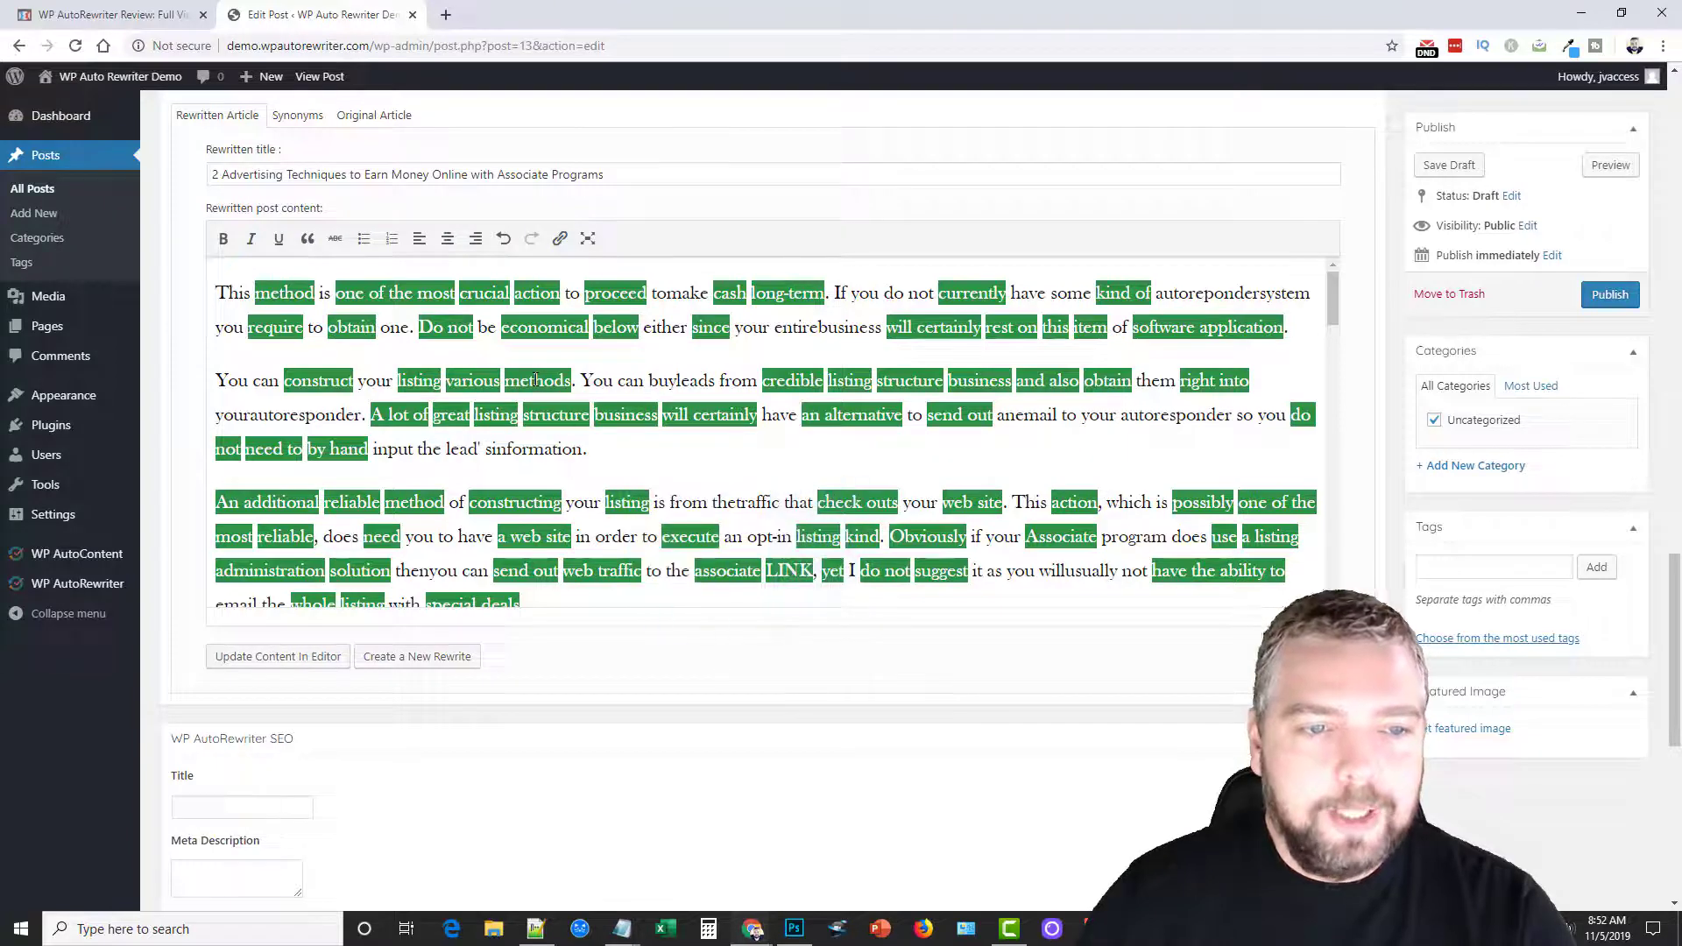
{"action": "mouse_move", "coordinate": [536, 382]}
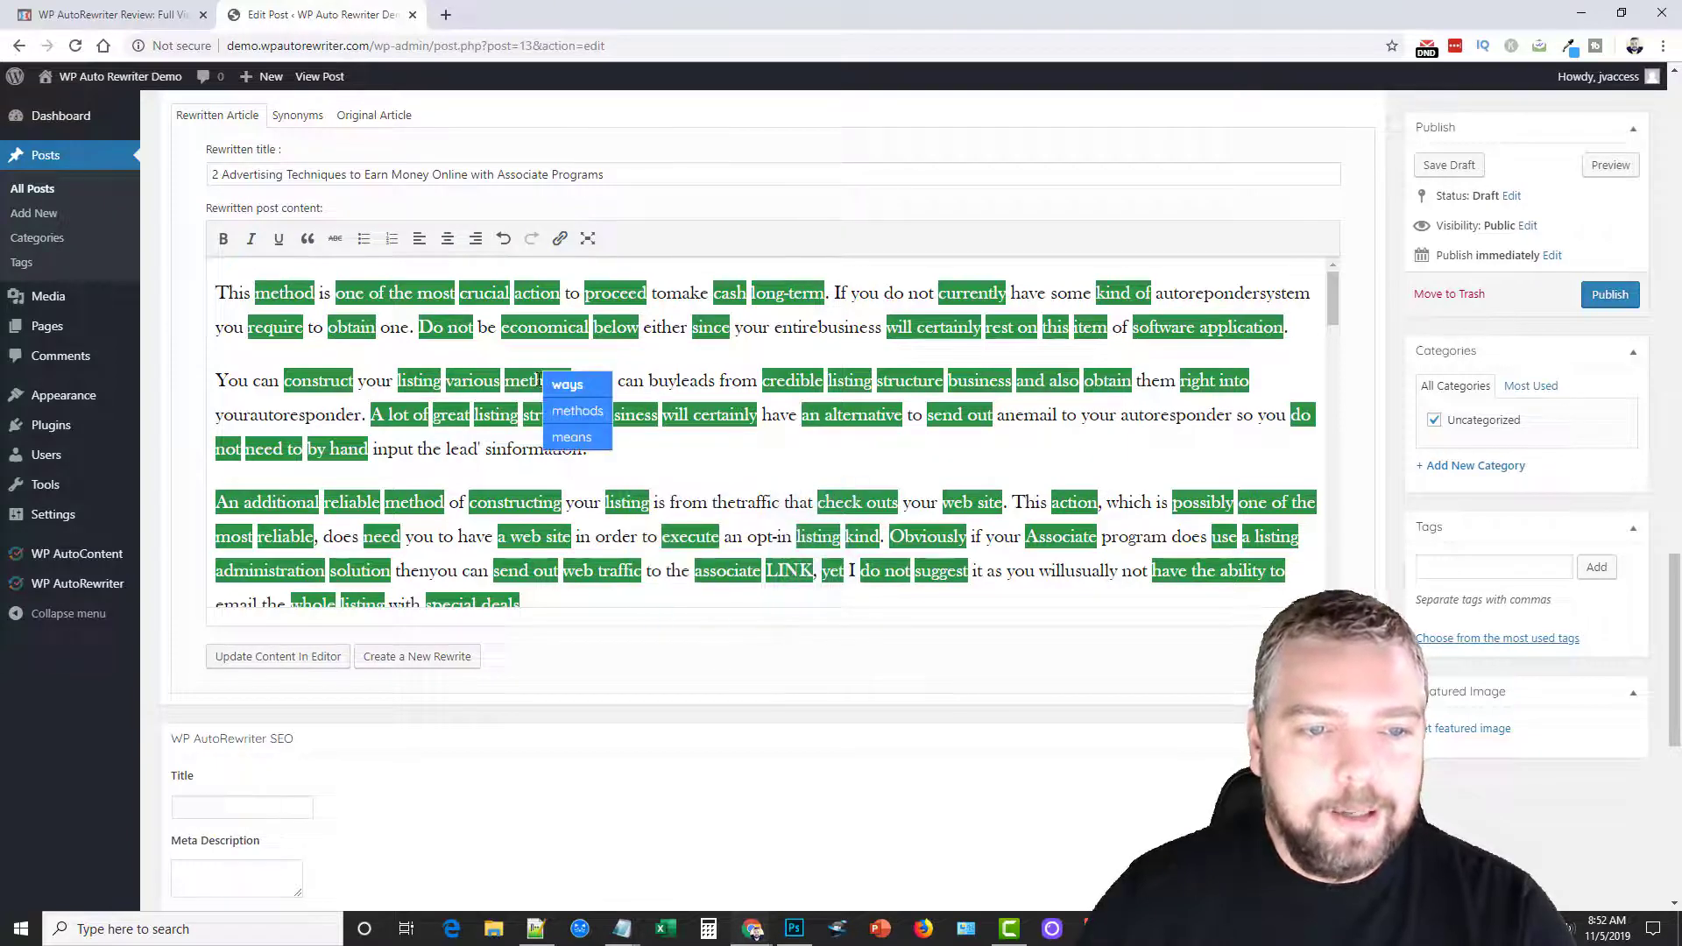
{"action": "left_click", "coordinate": [567, 386]}
{"action": "mouse_move", "coordinate": [816, 384]}
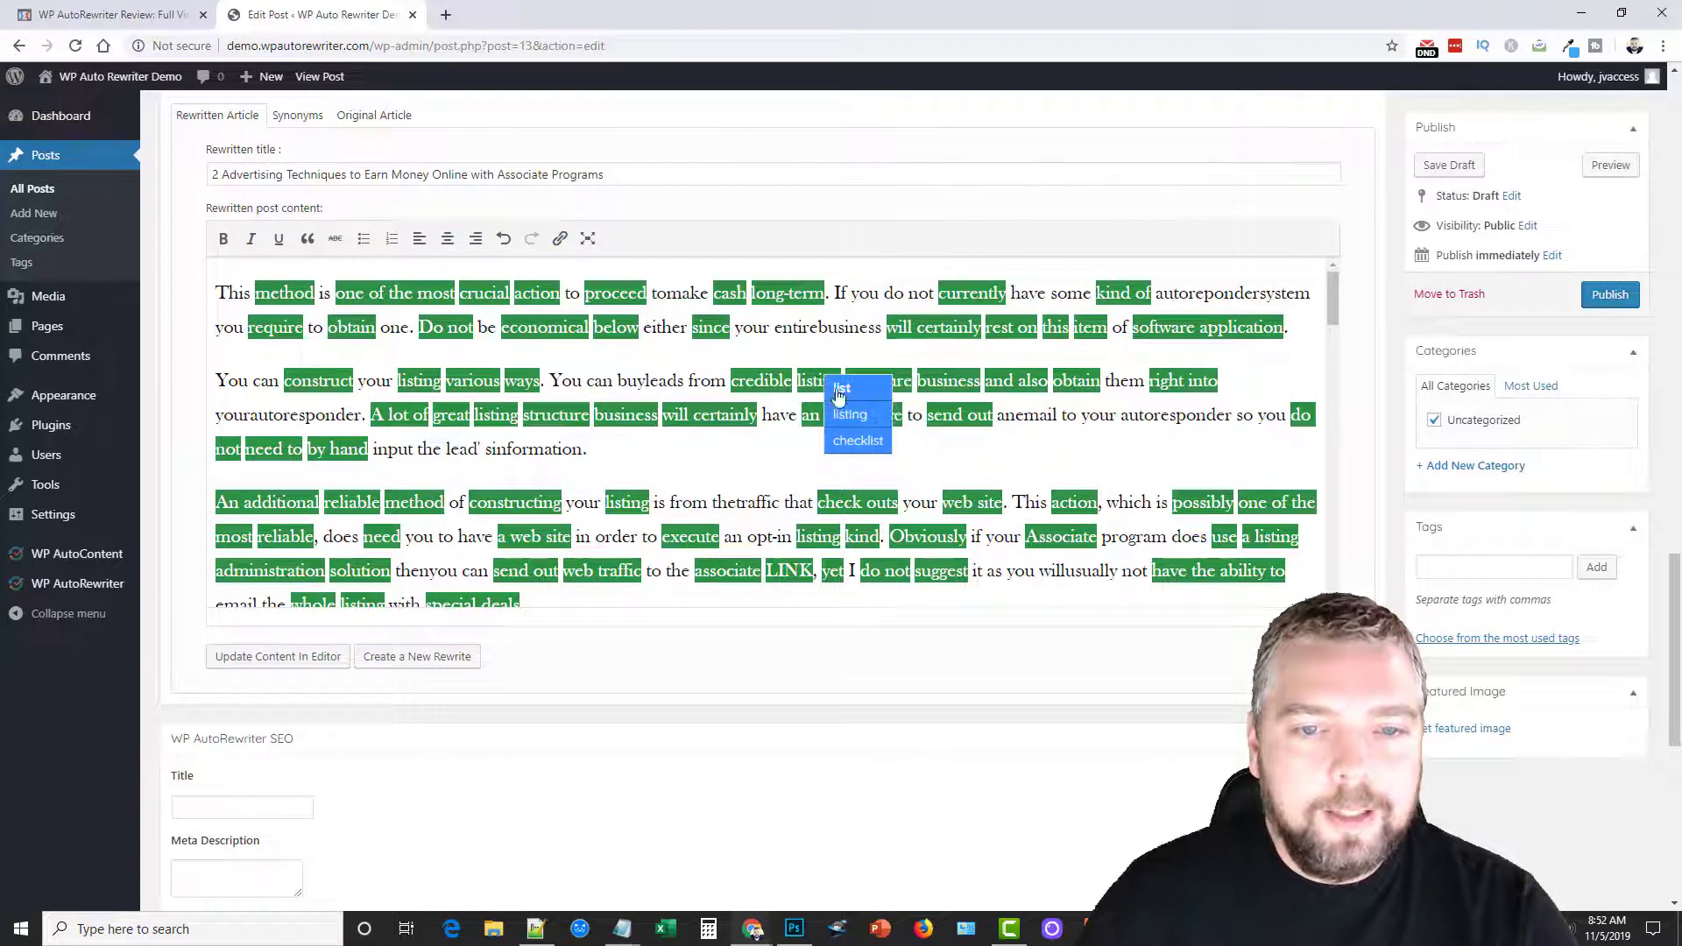
{"action": "left_click", "coordinate": [857, 440]}
{"action": "mouse_move", "coordinate": [974, 418]}
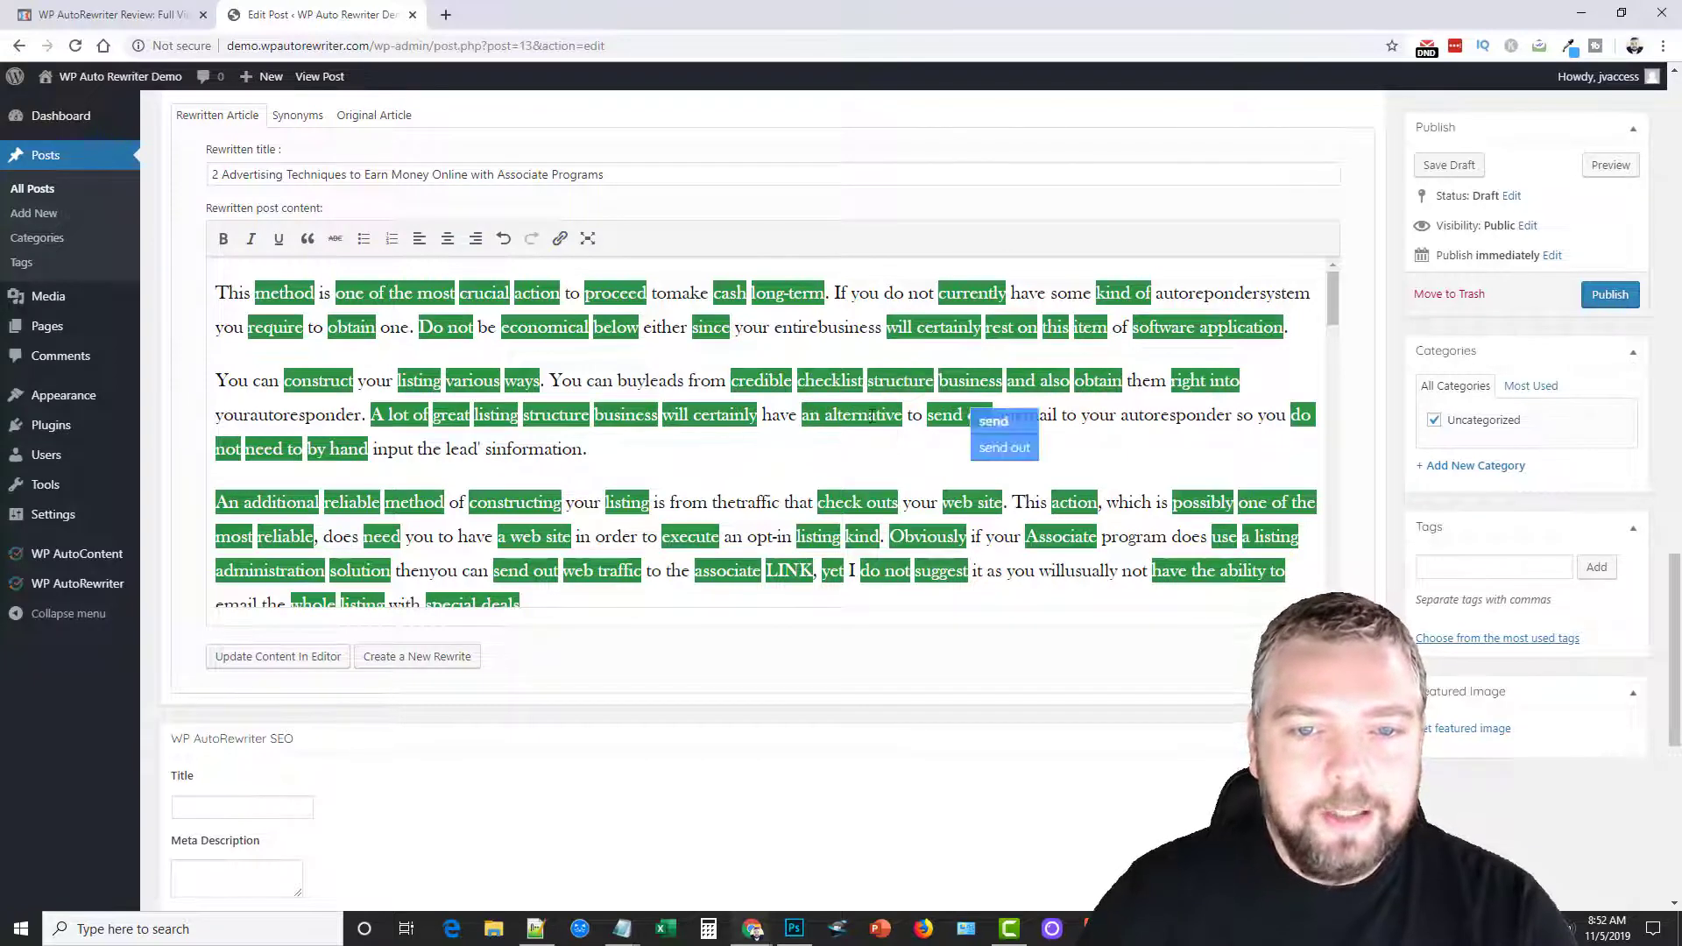
{"action": "mouse_move", "coordinate": [871, 415]}
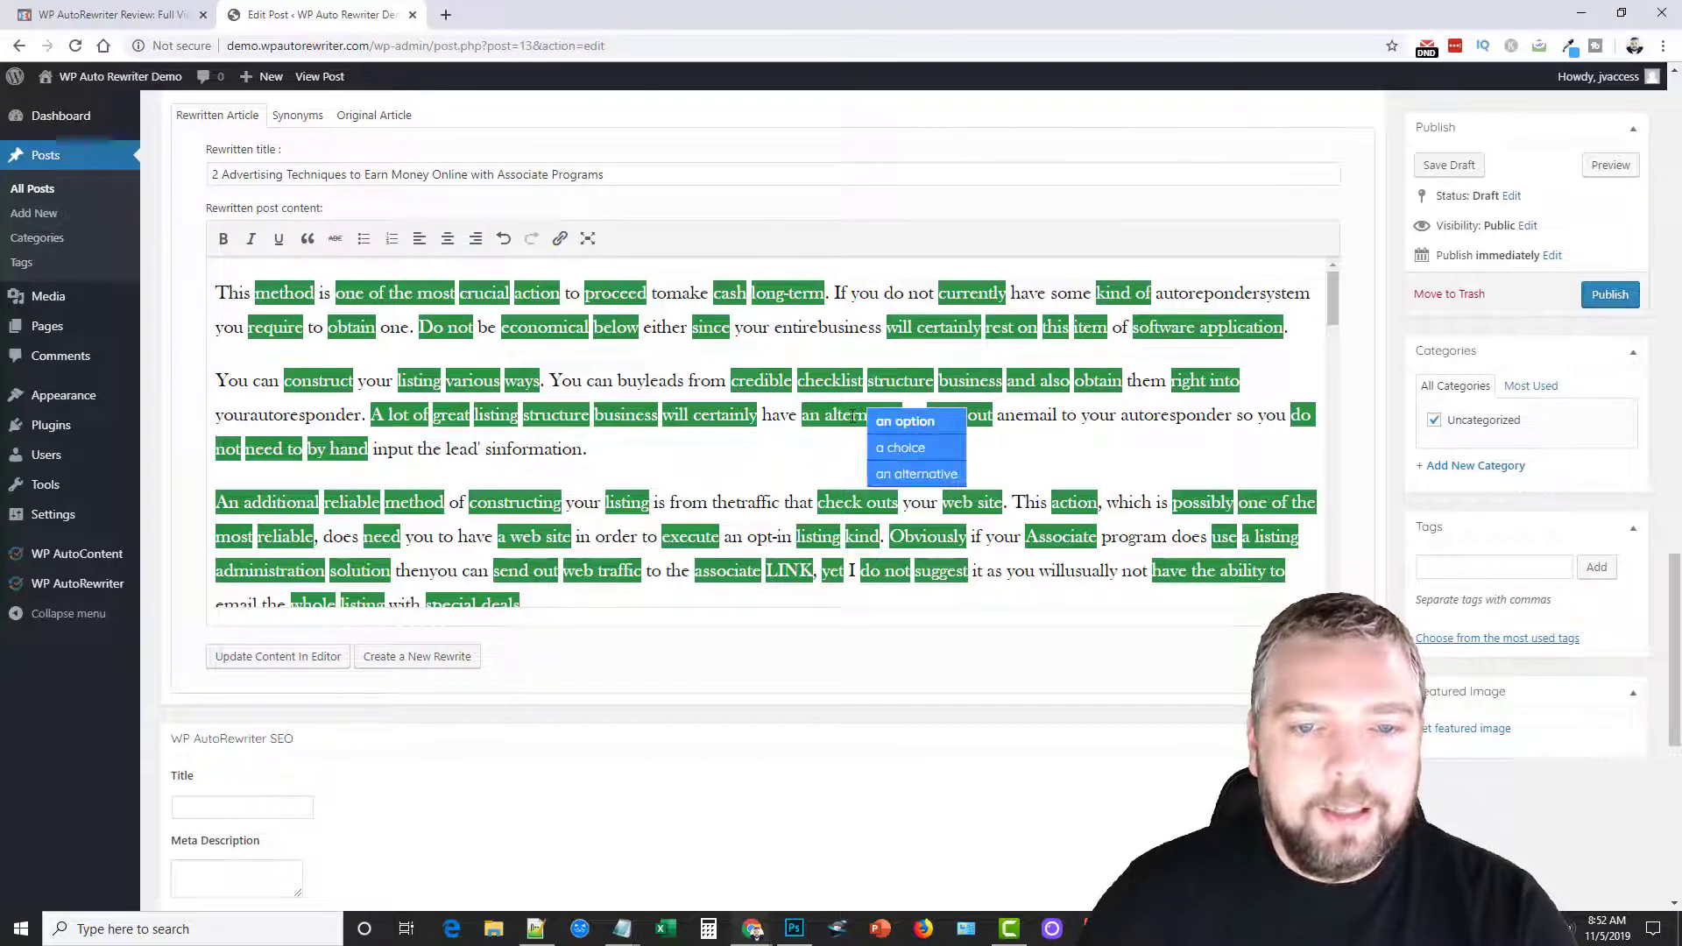
{"action": "left_click", "coordinate": [893, 448]}
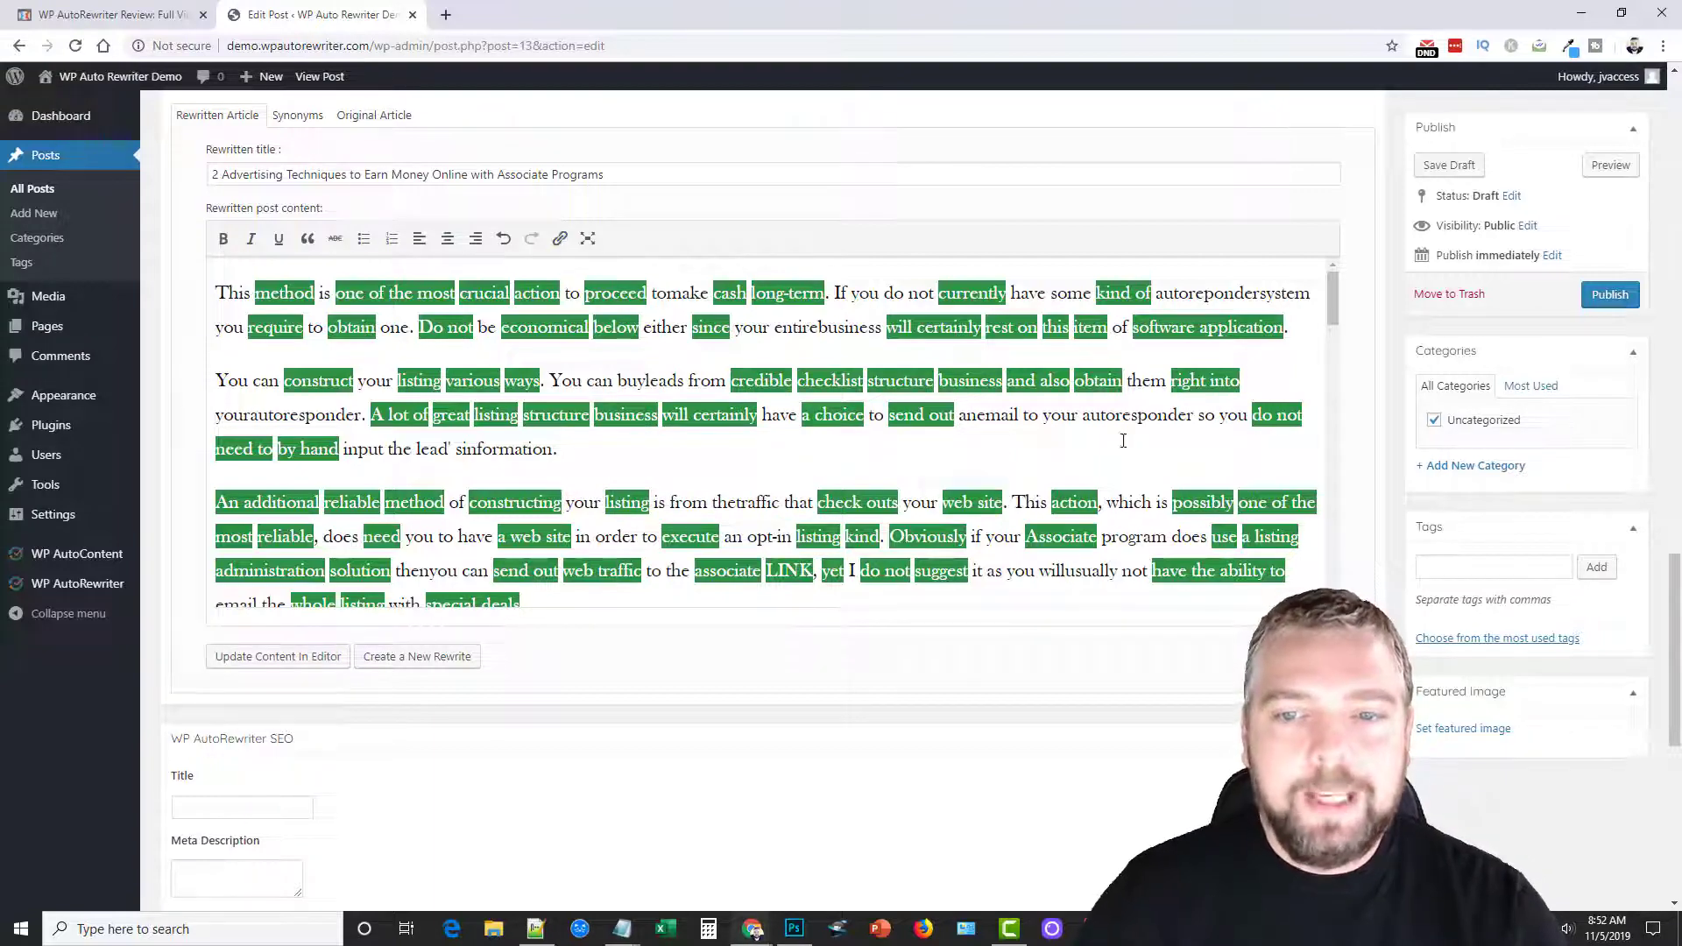
{"action": "mouse_move", "coordinate": [1332, 324]}
{"action": "left_mouse_down"}
{"action": "mouse_move", "coordinate": [1345, 488]}
{"action": "mouse_move", "coordinate": [1338, 302]}
{"action": "left_mouse_up"}
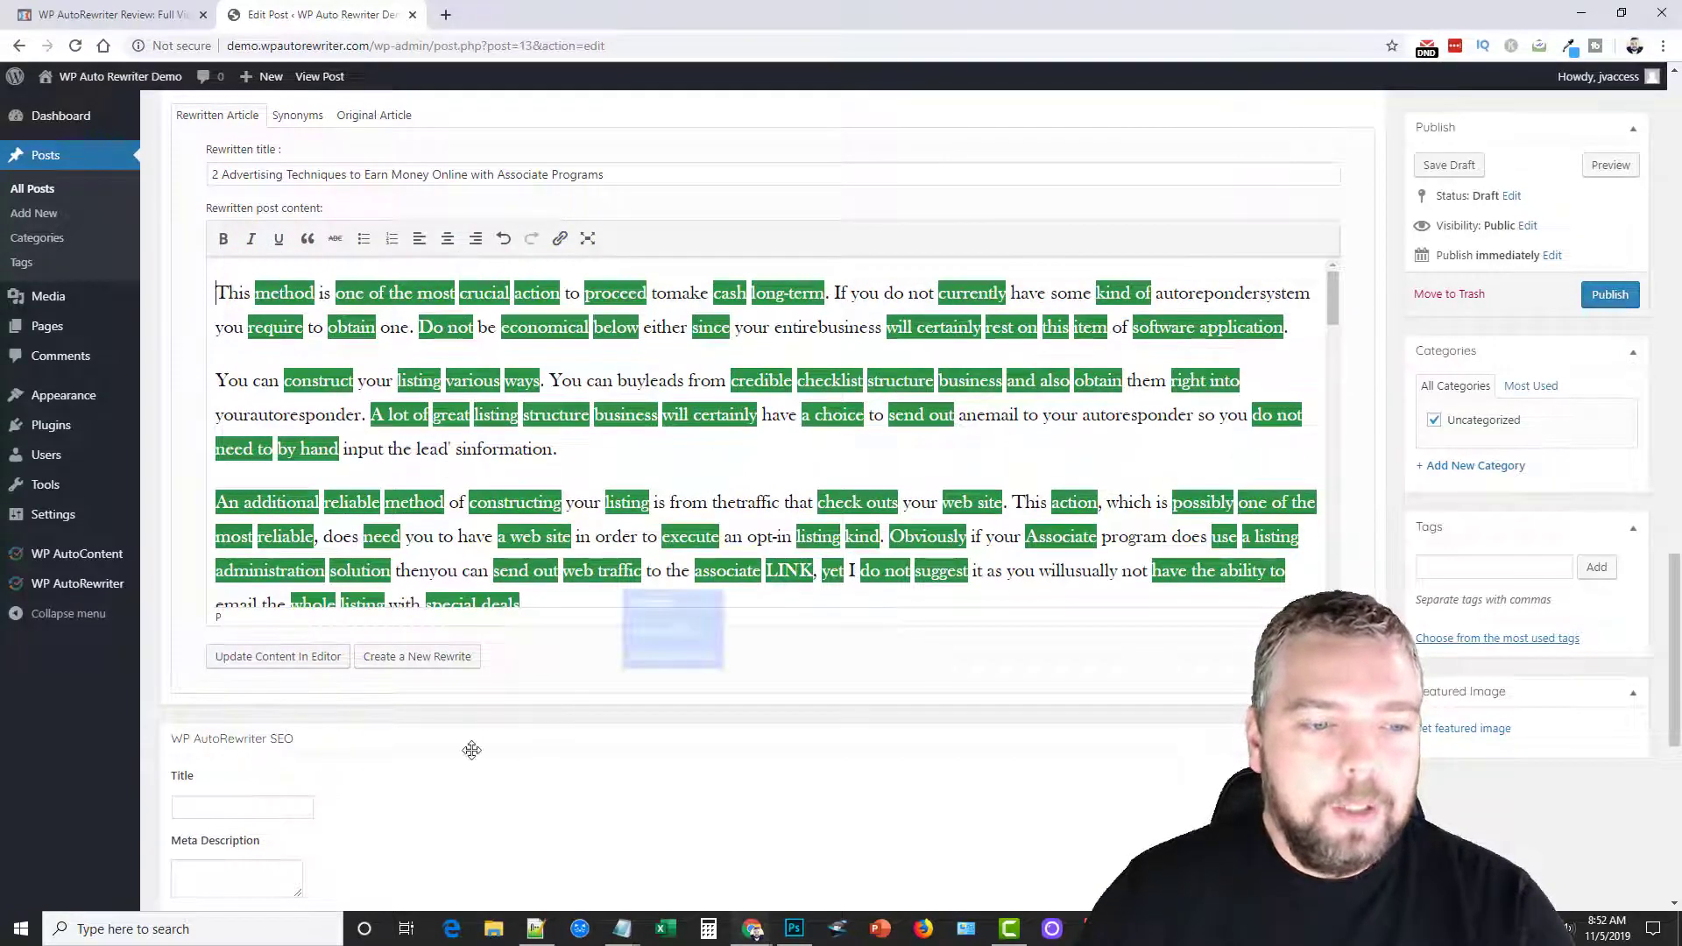
{"action": "left_click", "coordinate": [278, 657]}
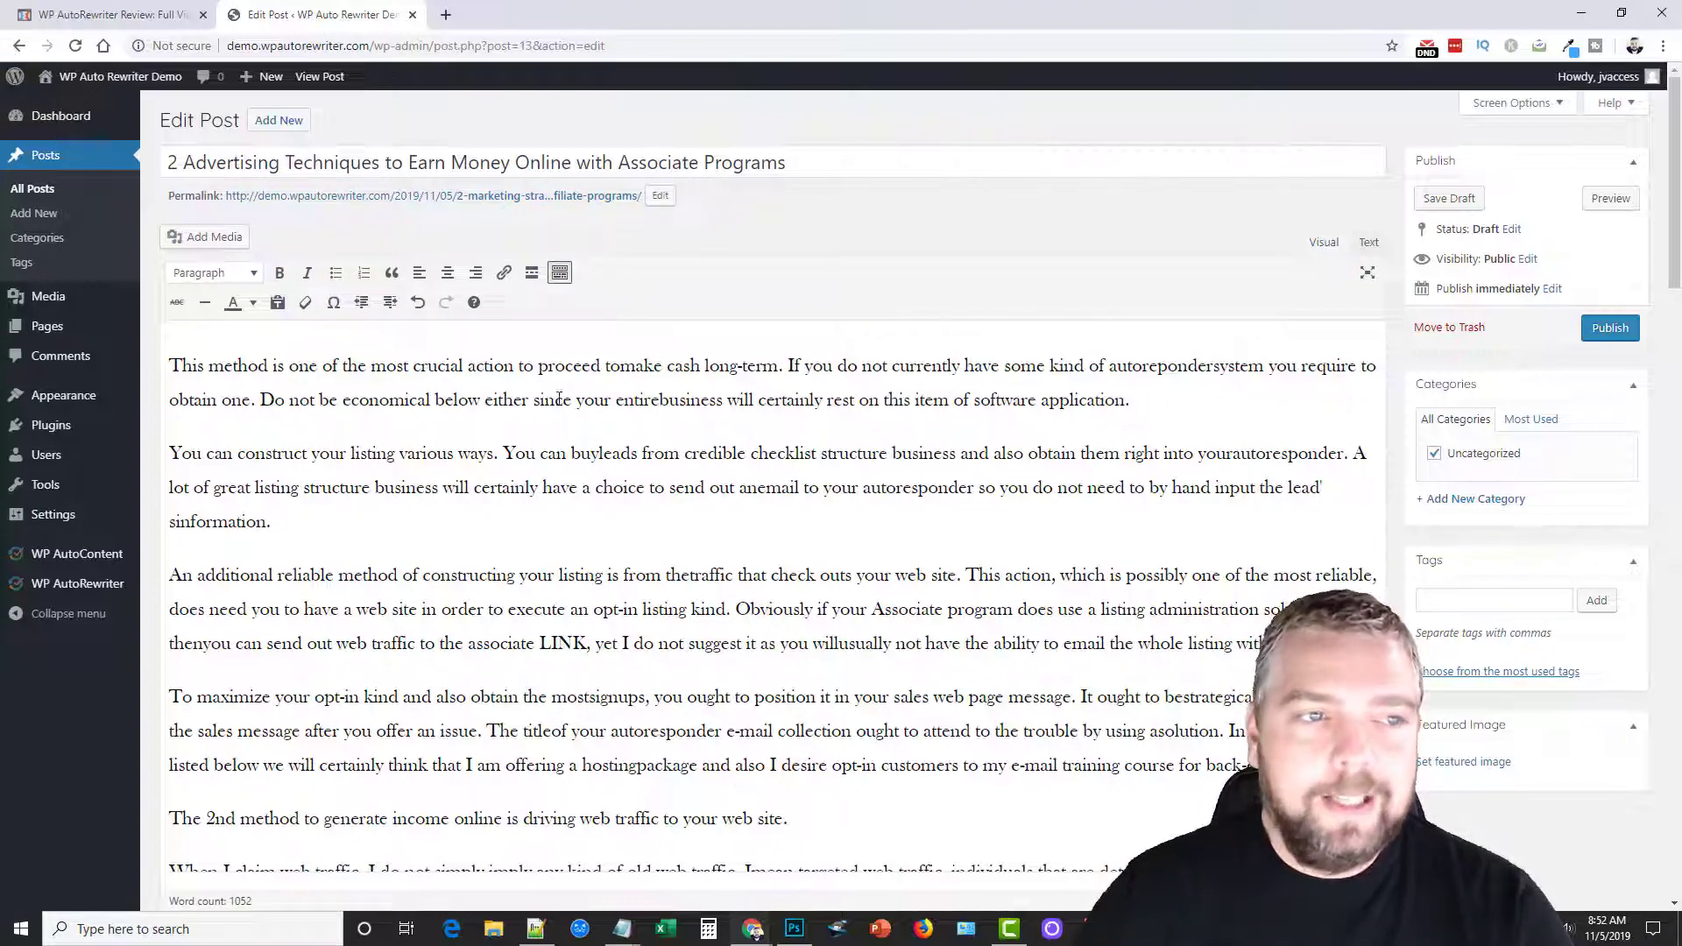
Publish the rewritten post '2 Advertising Techniques to Earn Money Online with Associate Programs'
{"action": "scroll", "coordinate": [1445, 727], "scroll_direction": "down", "scroll_amount": 15}
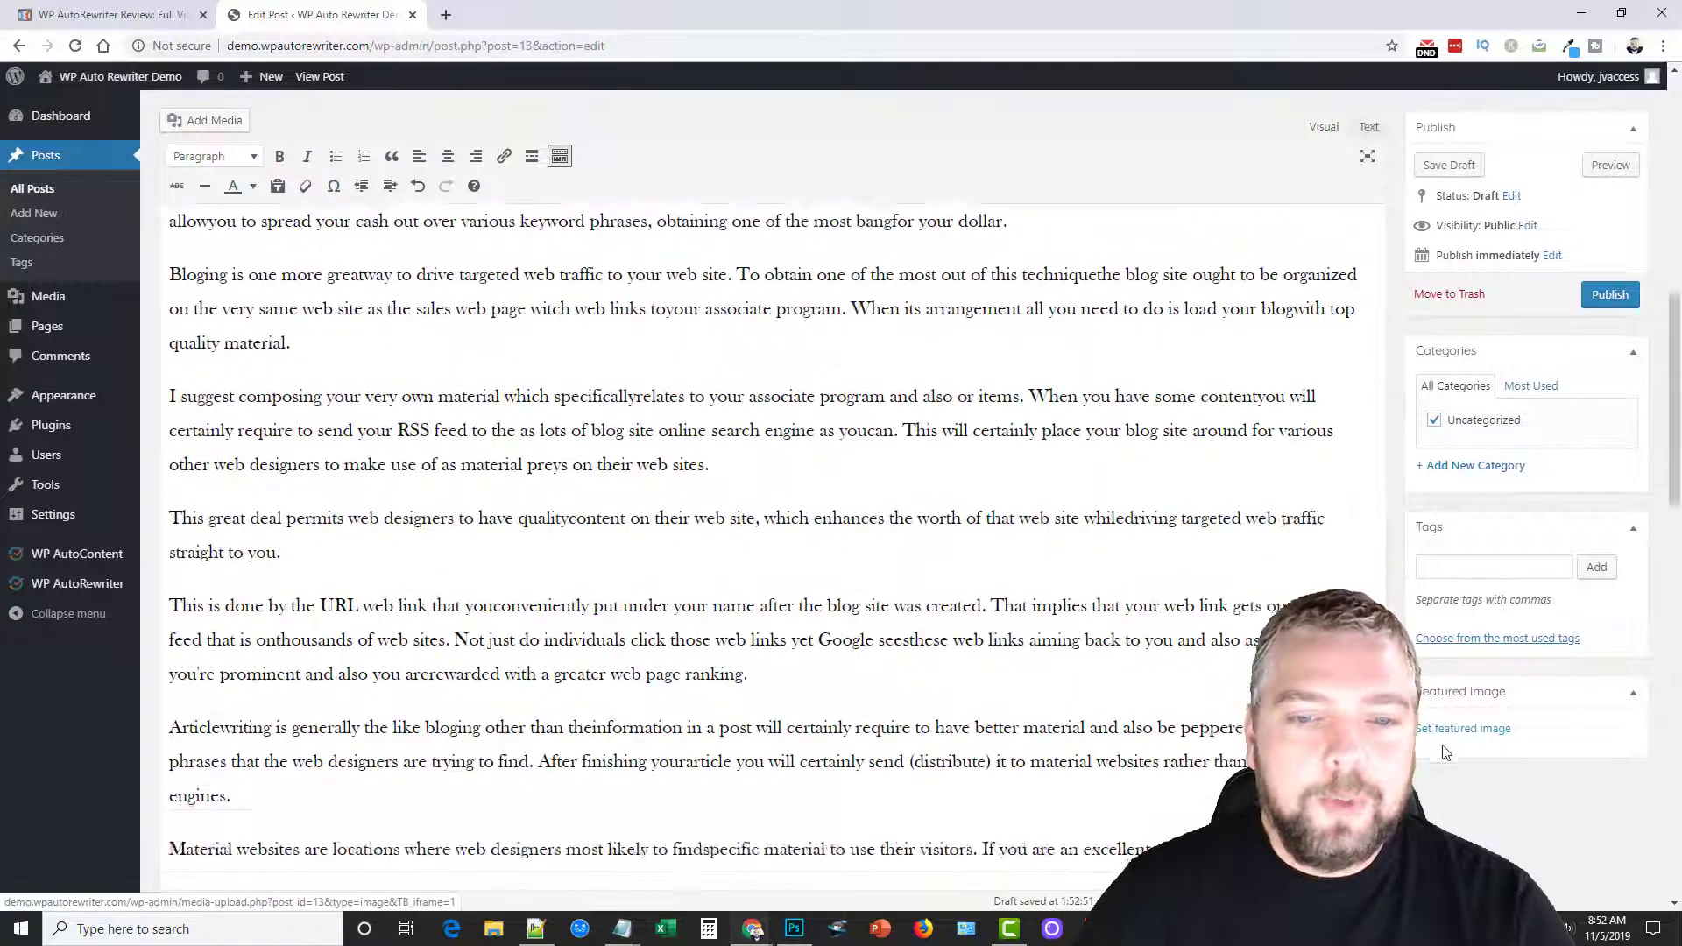
{"action": "scroll", "coordinate": [1168, 710], "scroll_direction": "down", "scroll_amount": 3}
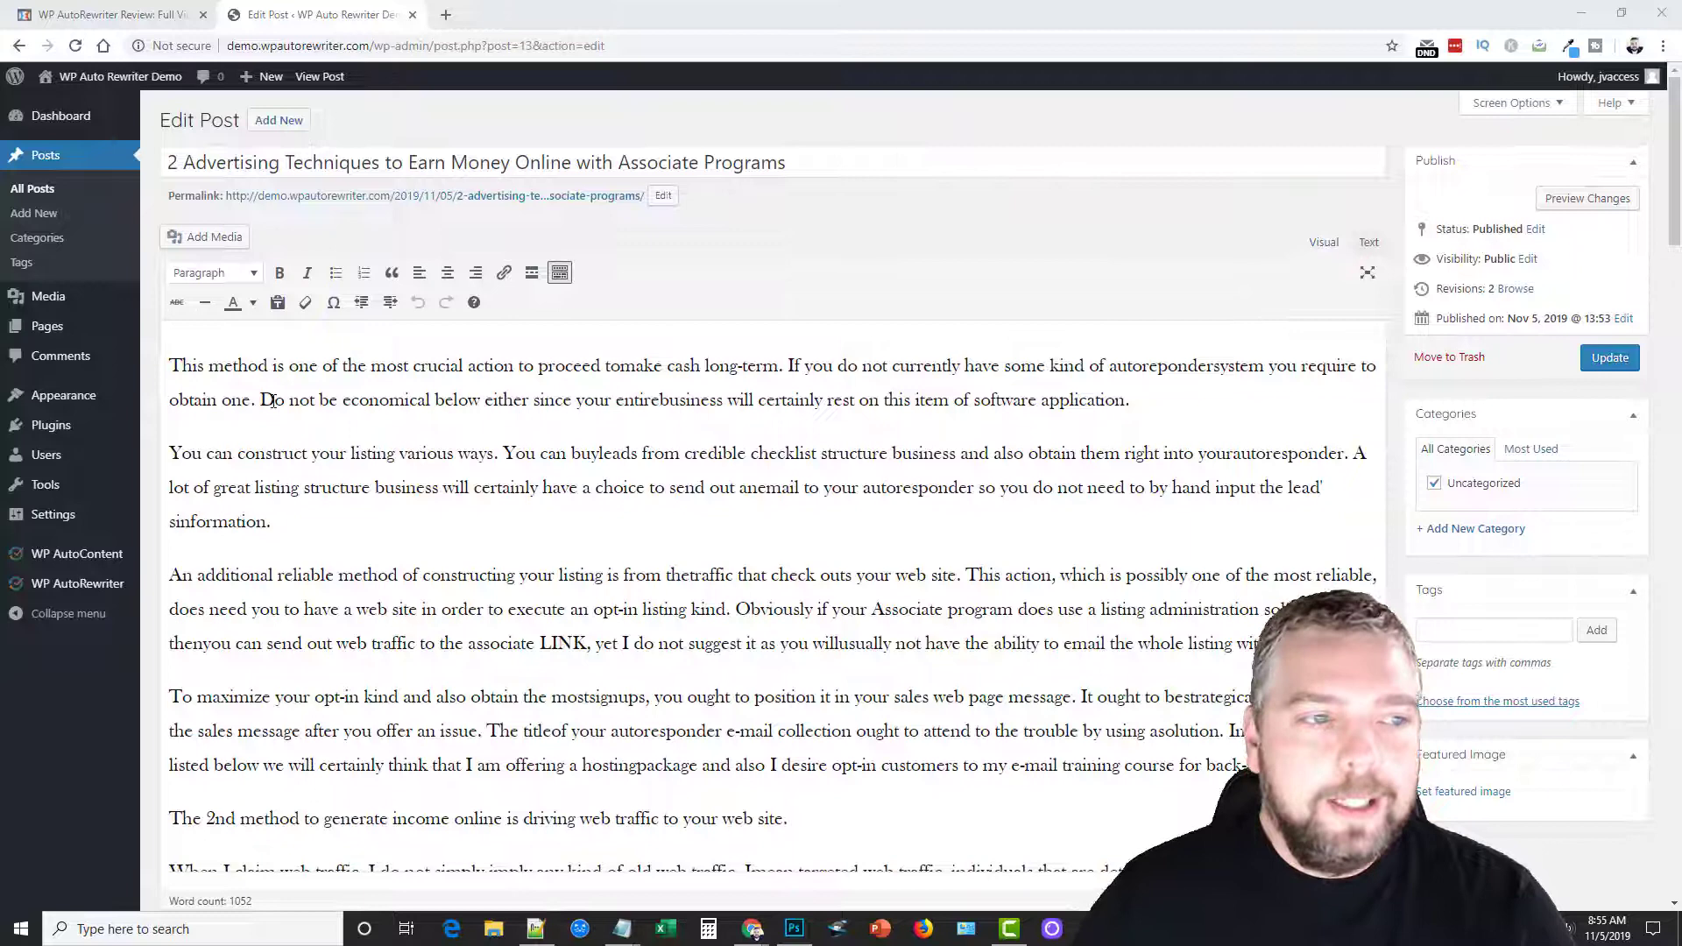
{"action": "mouse_move", "coordinate": [92, 591]}
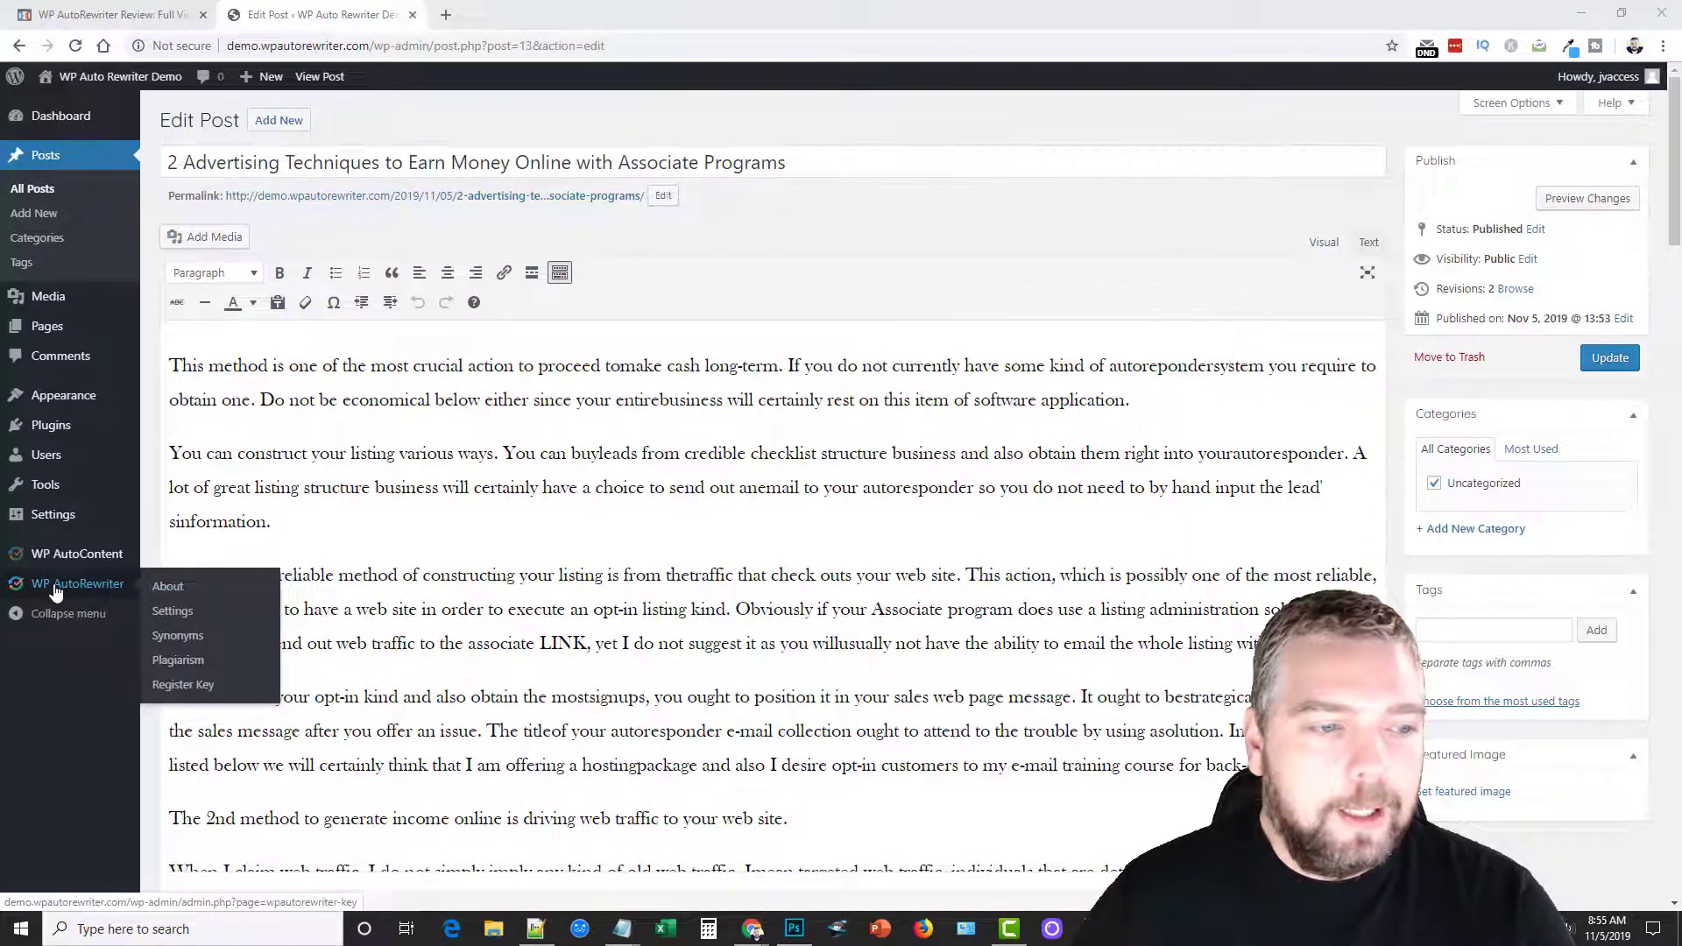
In WP AutoRewriter General Settings, switch Enable Automatic Rewriting on and then back off
{"action": "left_click", "coordinate": [172, 611]}
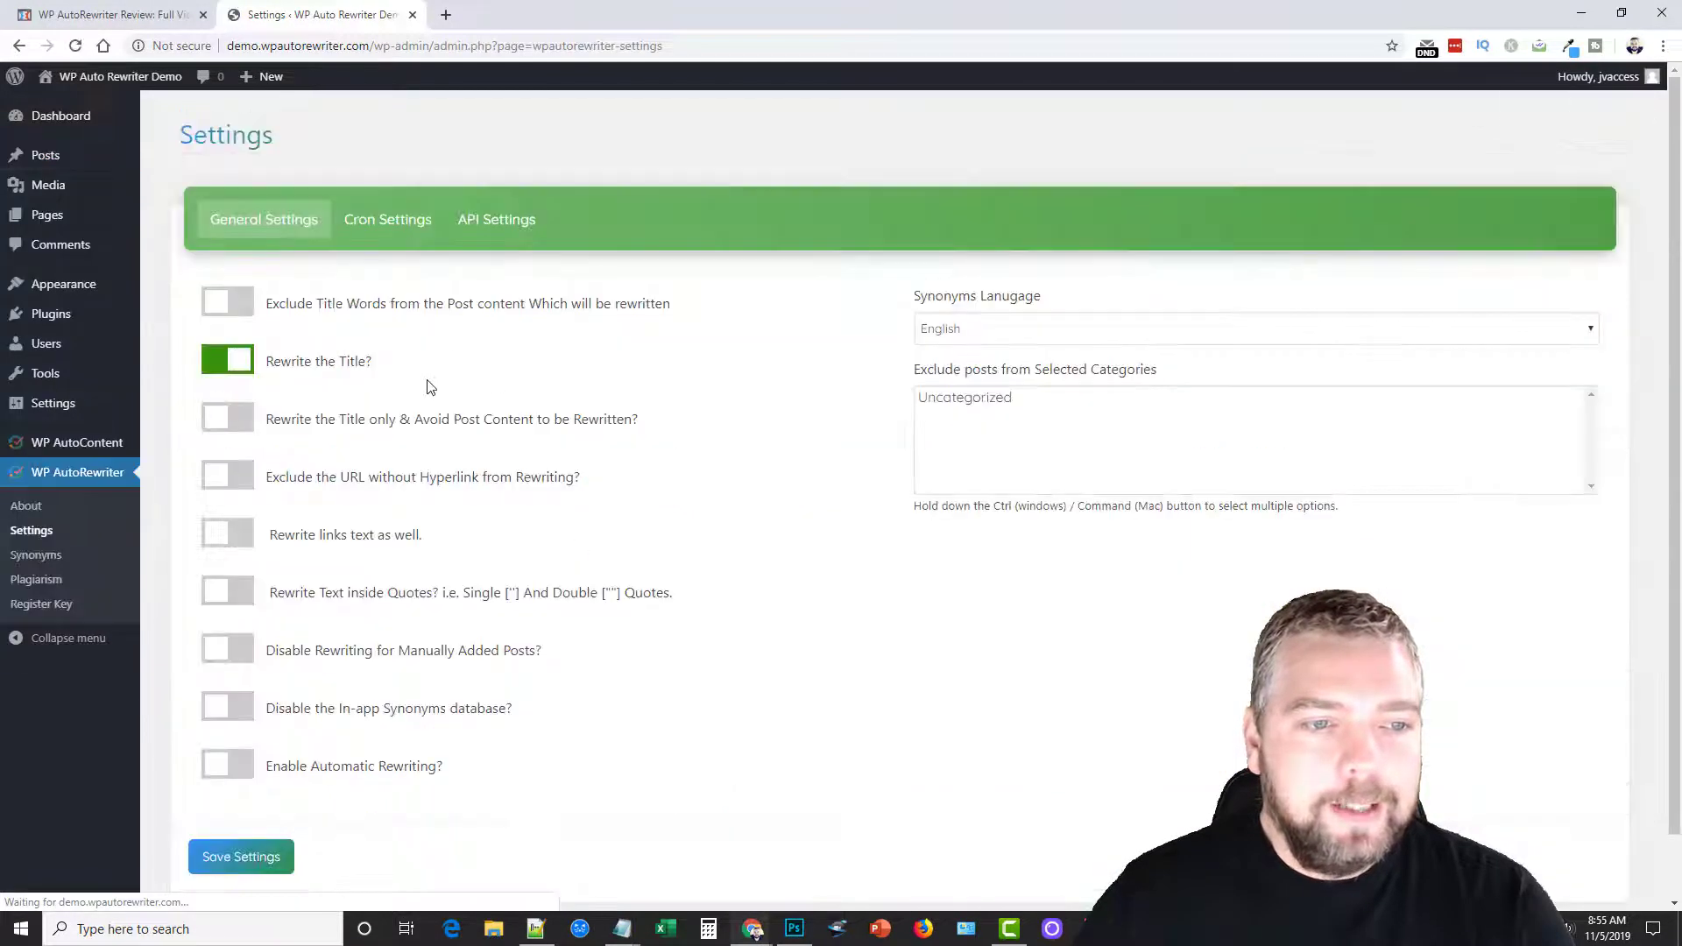
{"action": "left_click", "coordinate": [223, 764]}
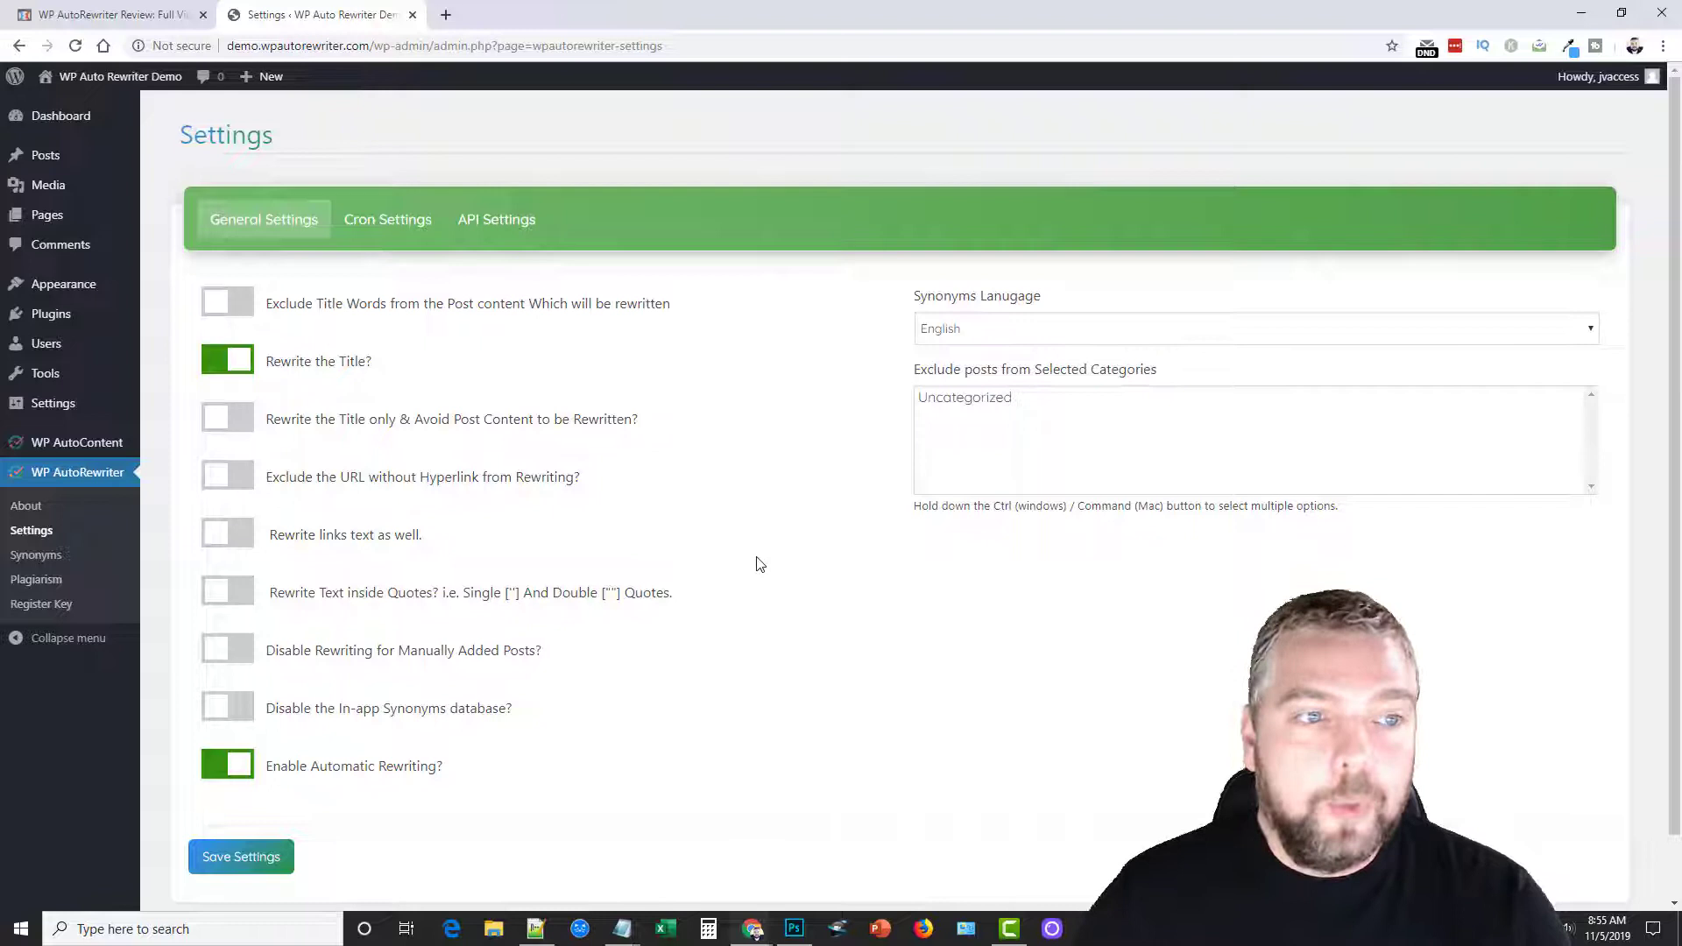
{"action": "left_click", "coordinate": [238, 765]}
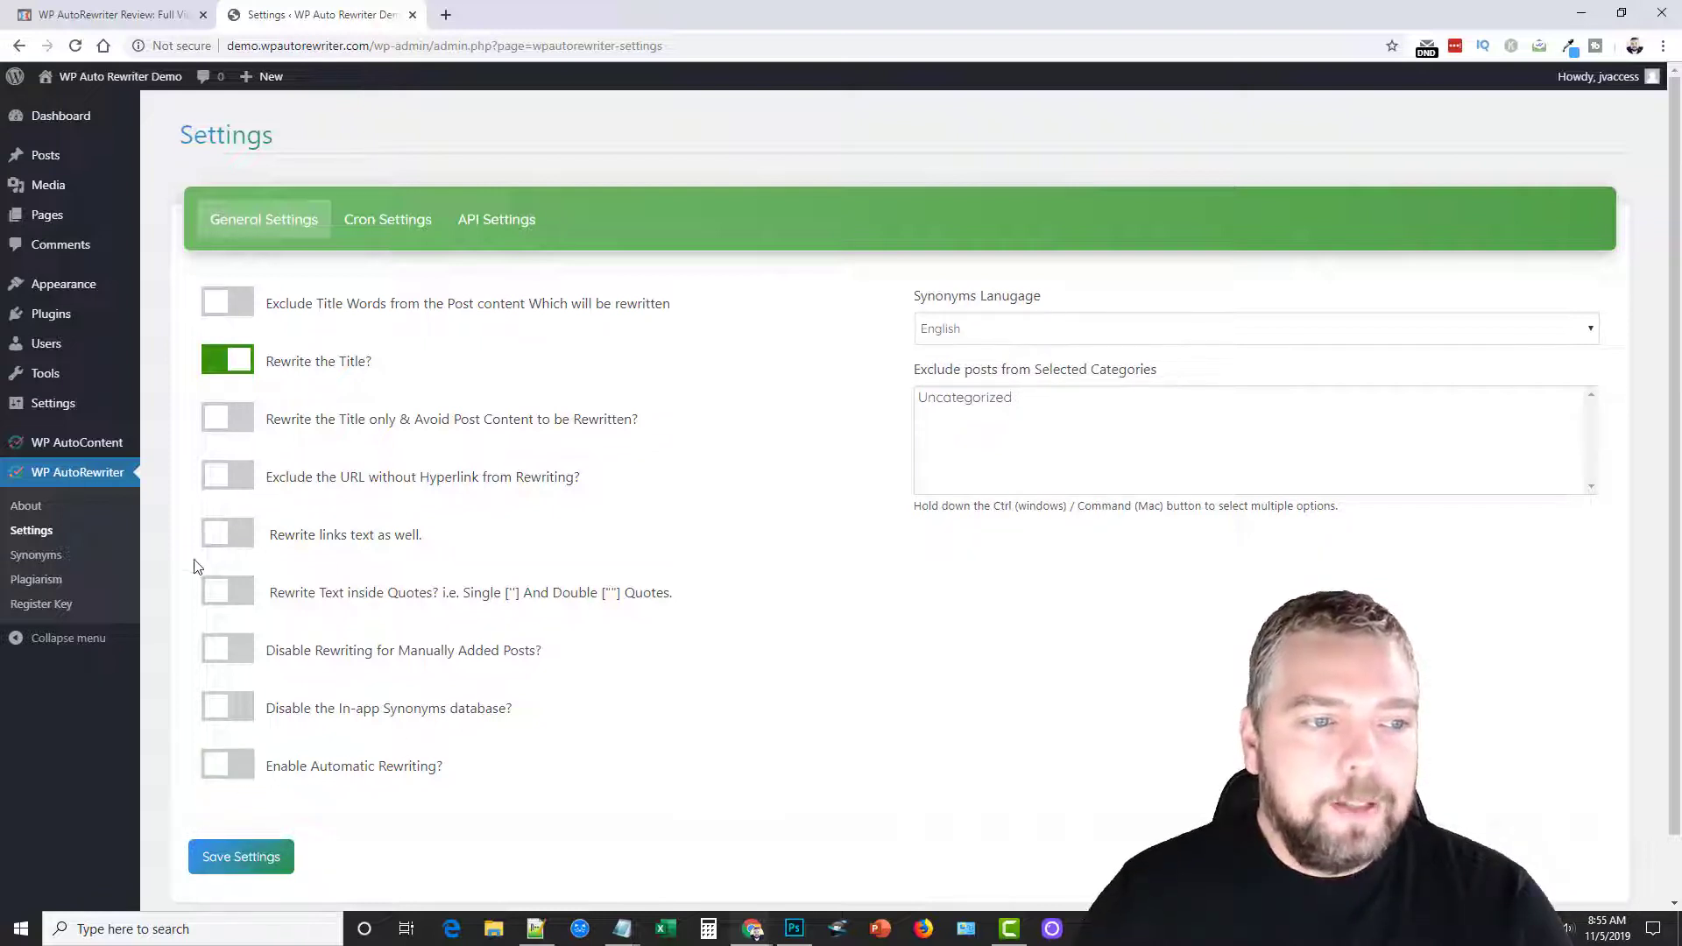
Review the rewriter's API Settings tab
{"action": "left_click", "coordinate": [489, 221]}
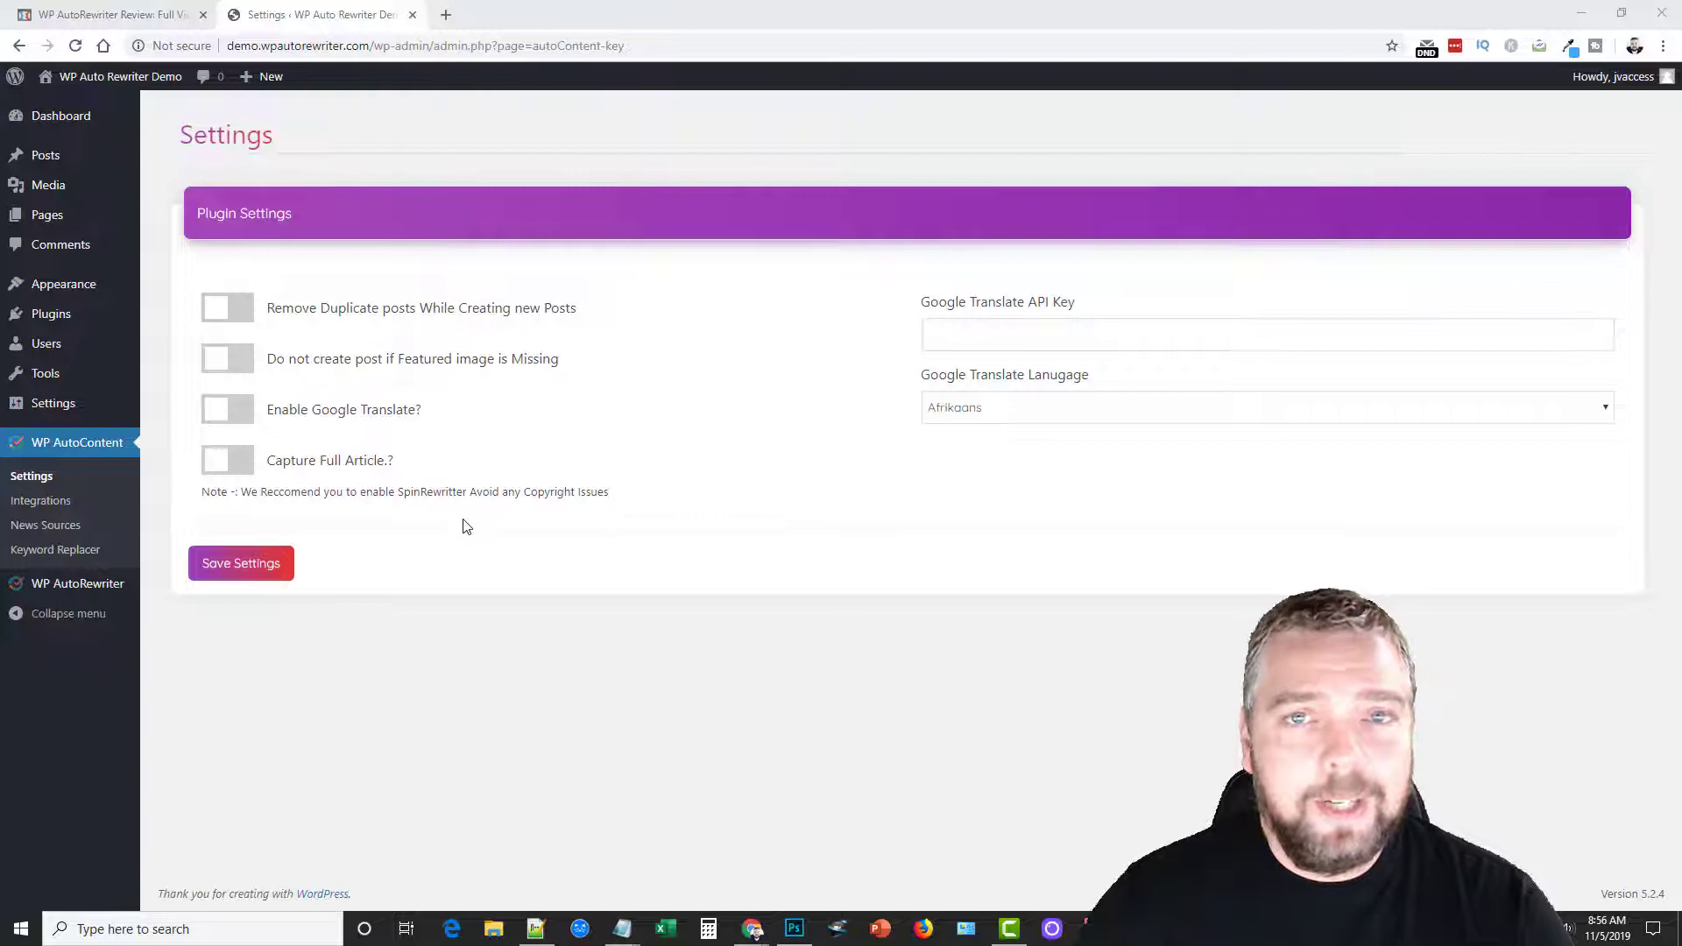
Inspect WP AutoContent's NewsAPI.org and OneSignal integrations, then go to the empty News Sources list
{"action": "left_click", "coordinate": [41, 500]}
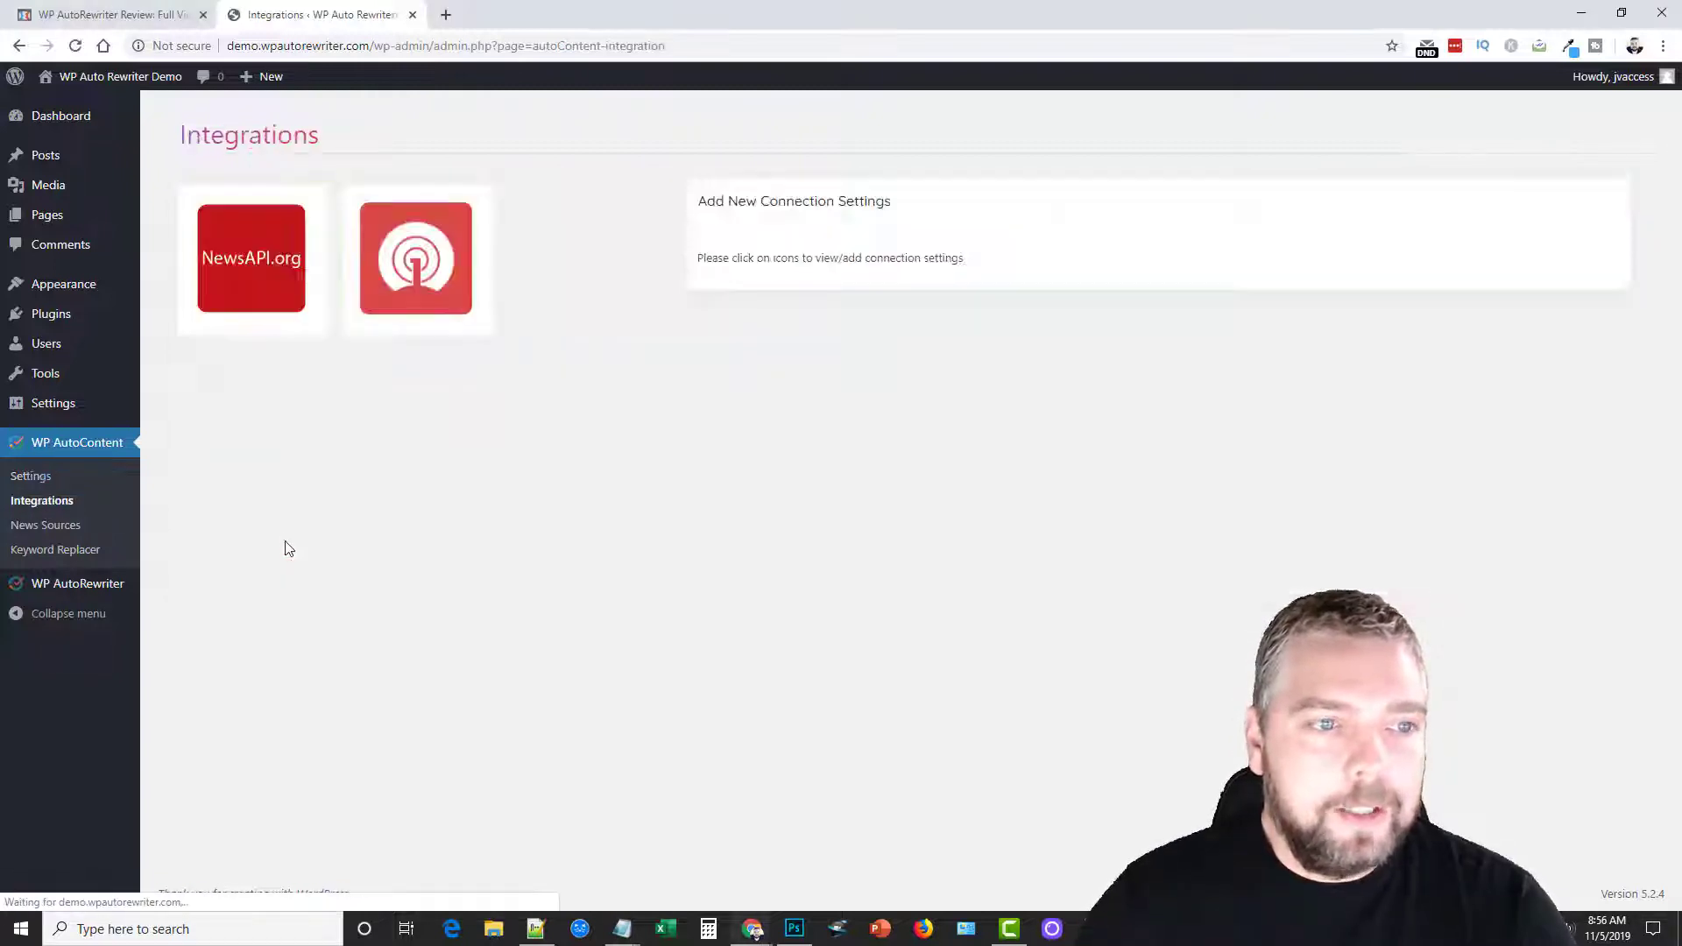
{"action": "left_click", "coordinate": [252, 274]}
{"action": "left_click", "coordinate": [770, 302]}
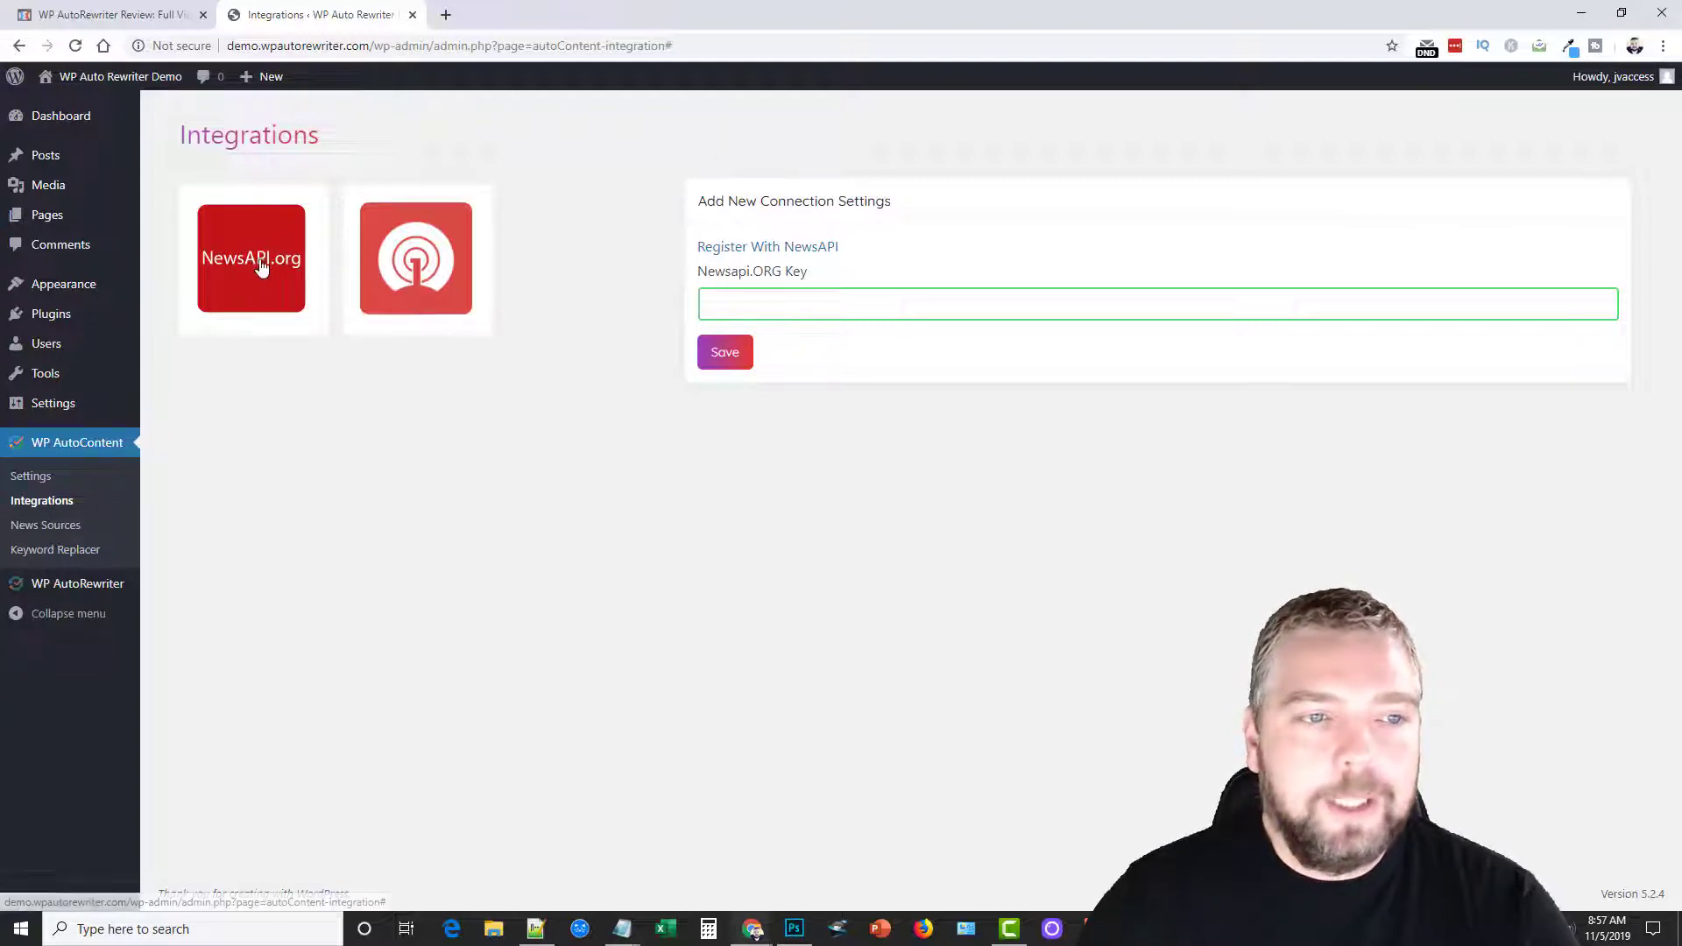
{"action": "left_click", "coordinate": [420, 265]}
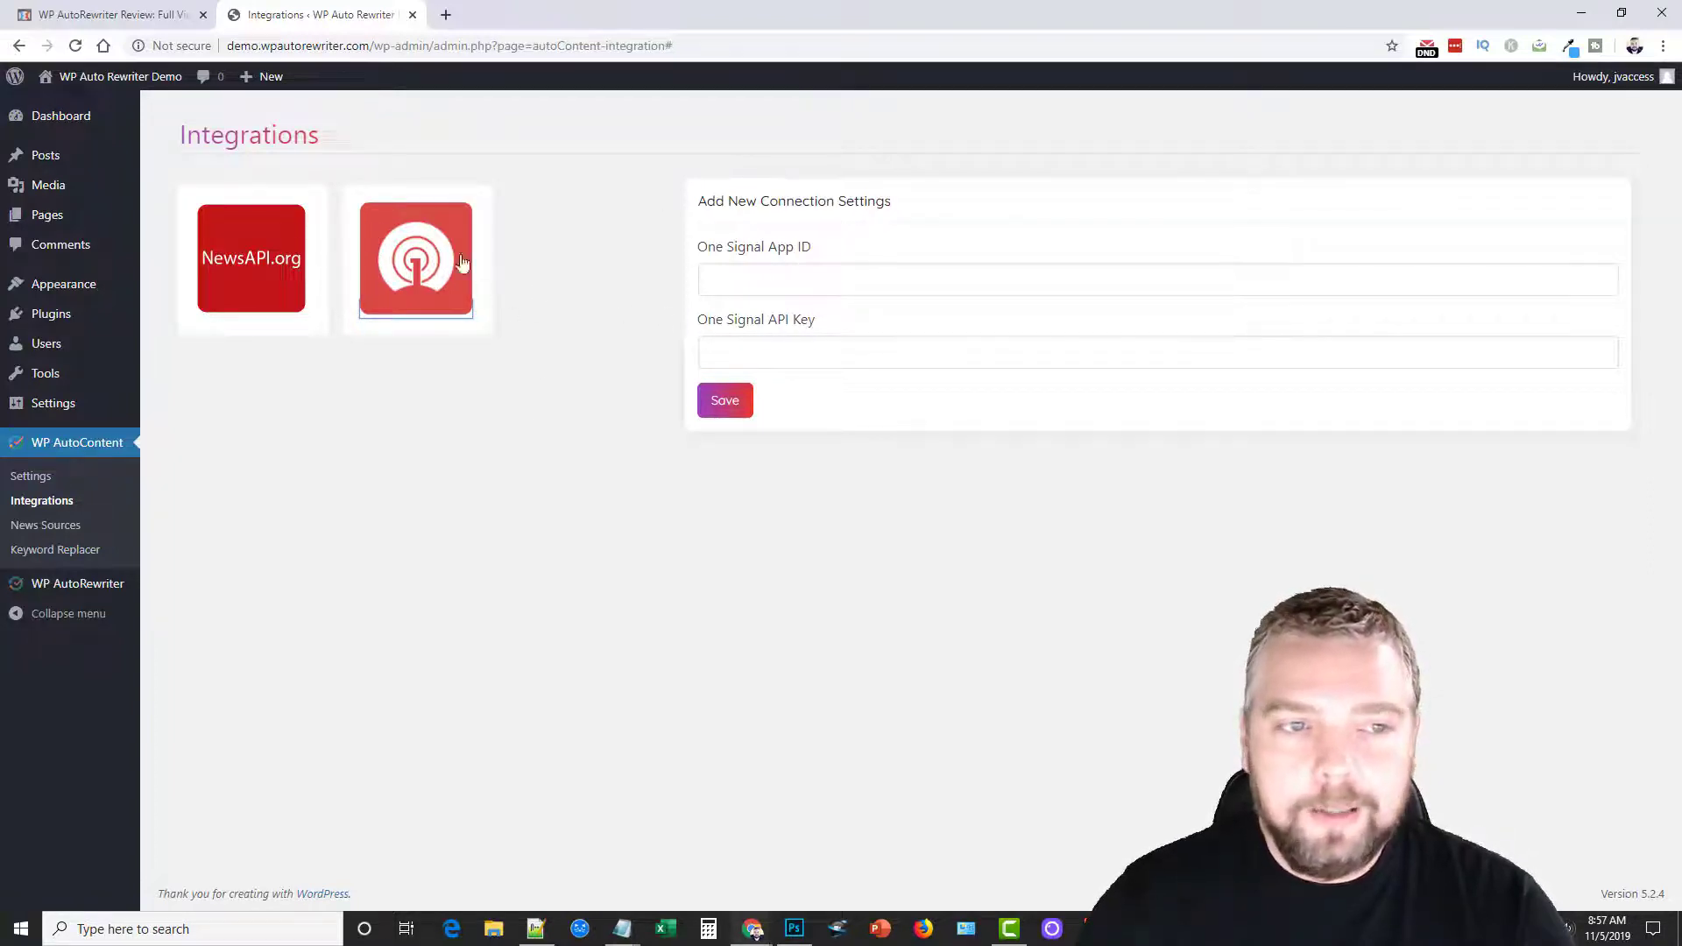
{"action": "left_click", "coordinate": [48, 526]}
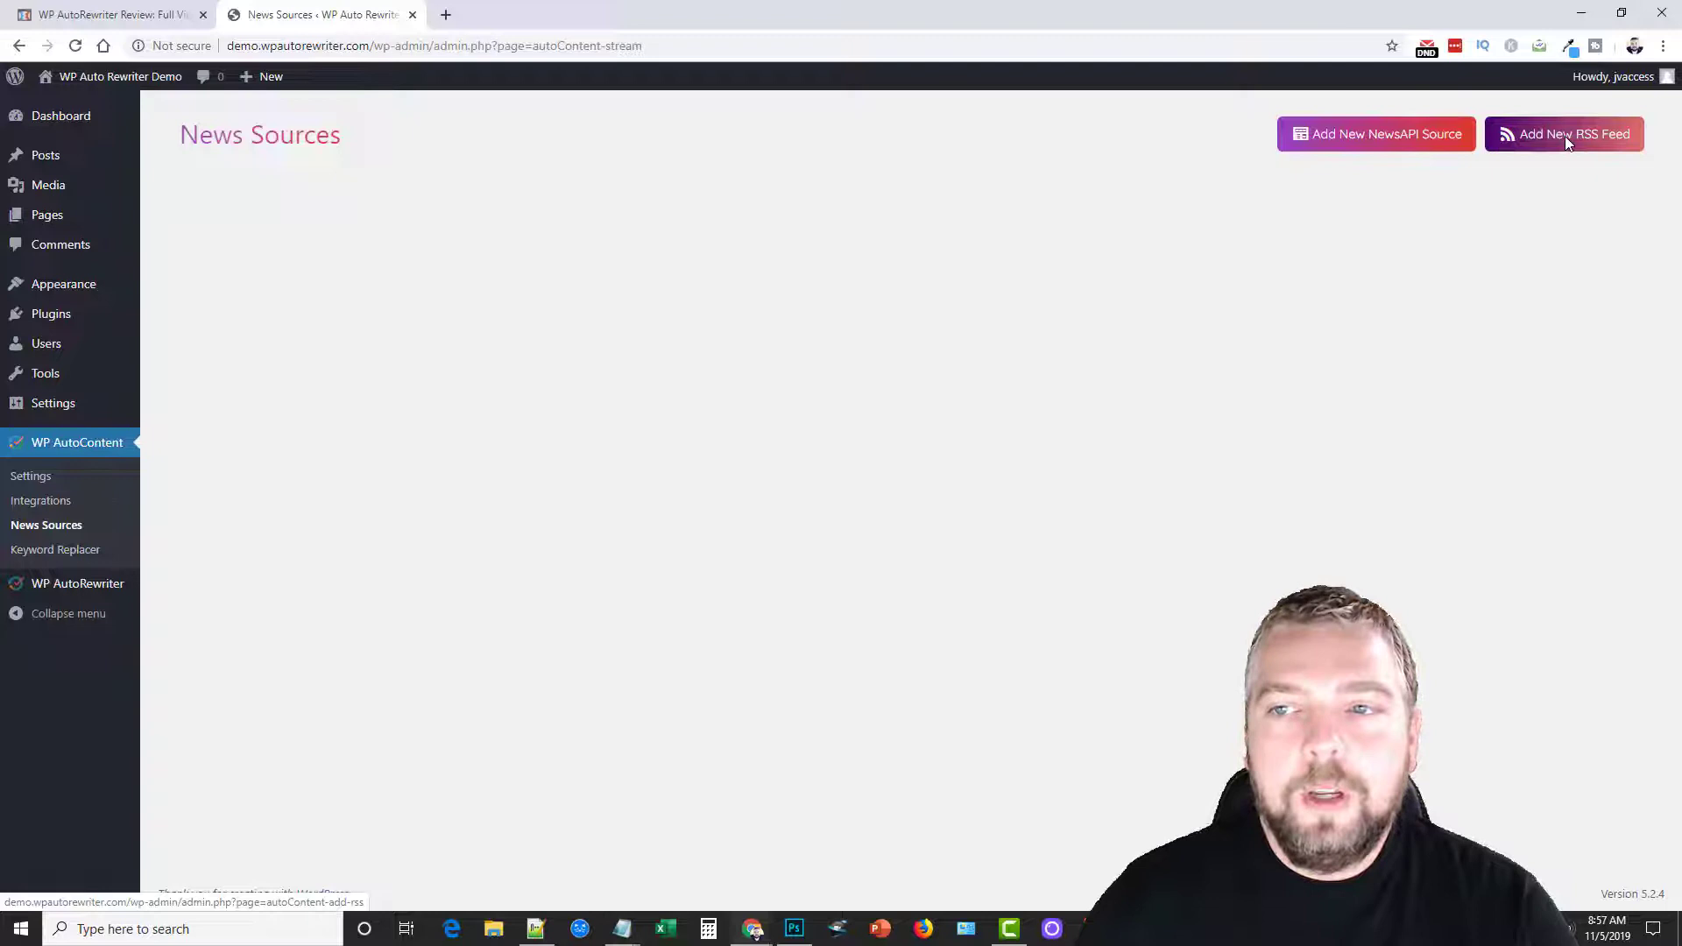
Start a new NewsAPI source and browse its source list and categories without choosing any
{"action": "left_click", "coordinate": [1396, 145]}
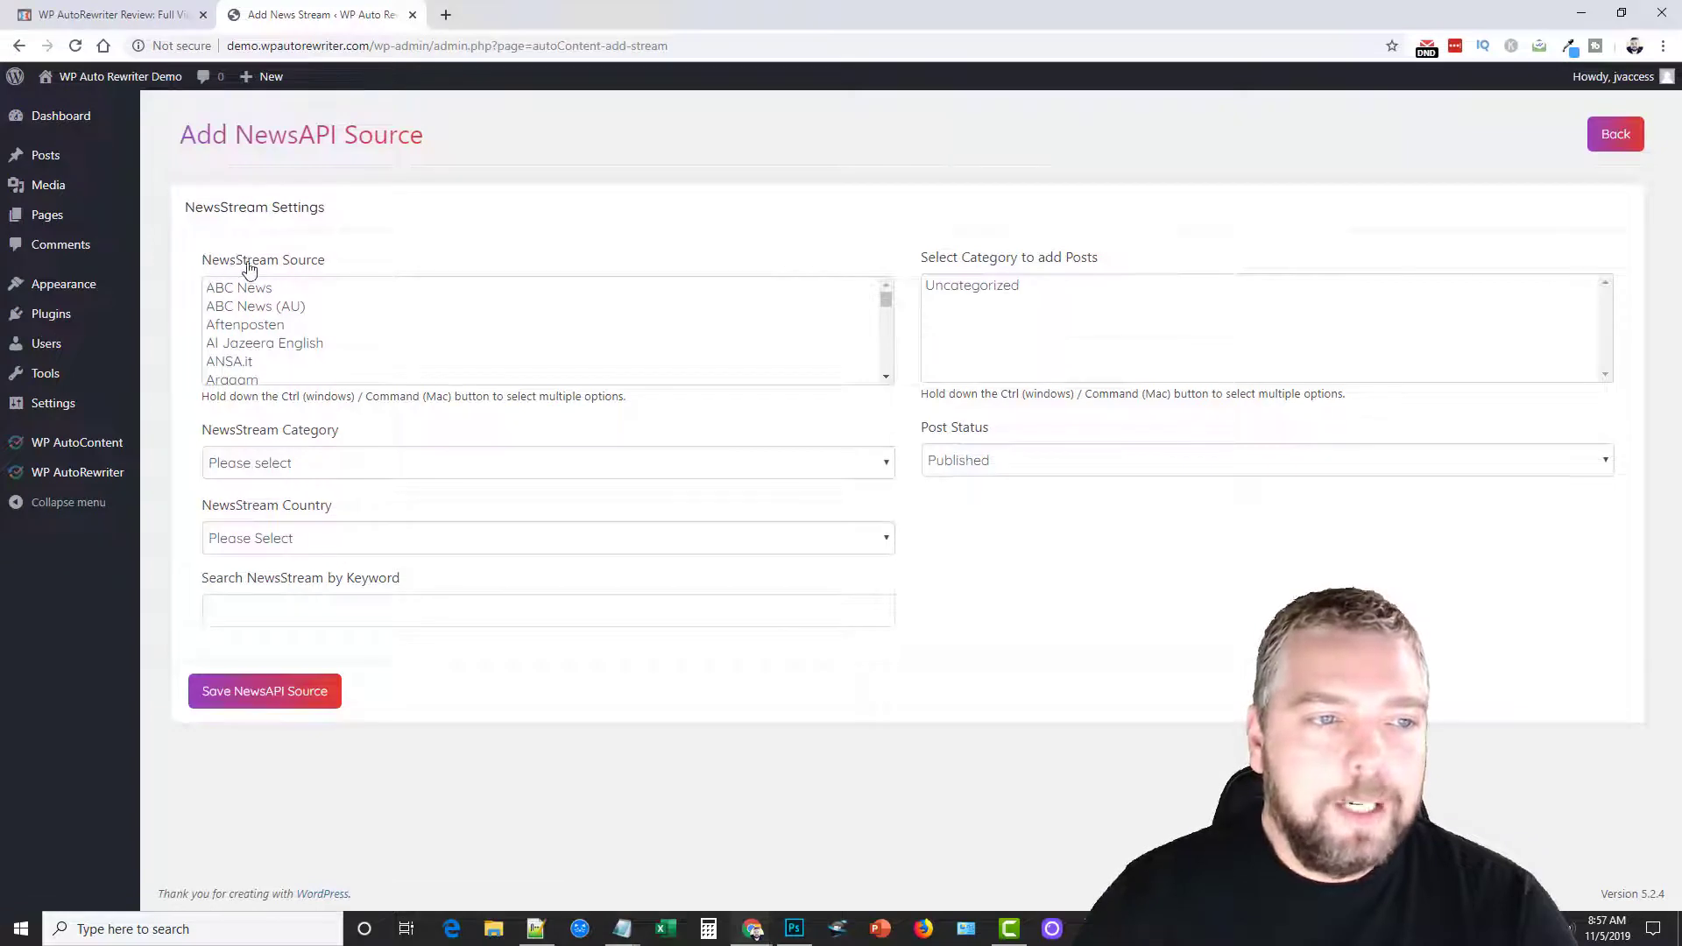
{"action": "left_click_drag", "start_coordinate": [886, 299], "coordinate": [886, 375]}
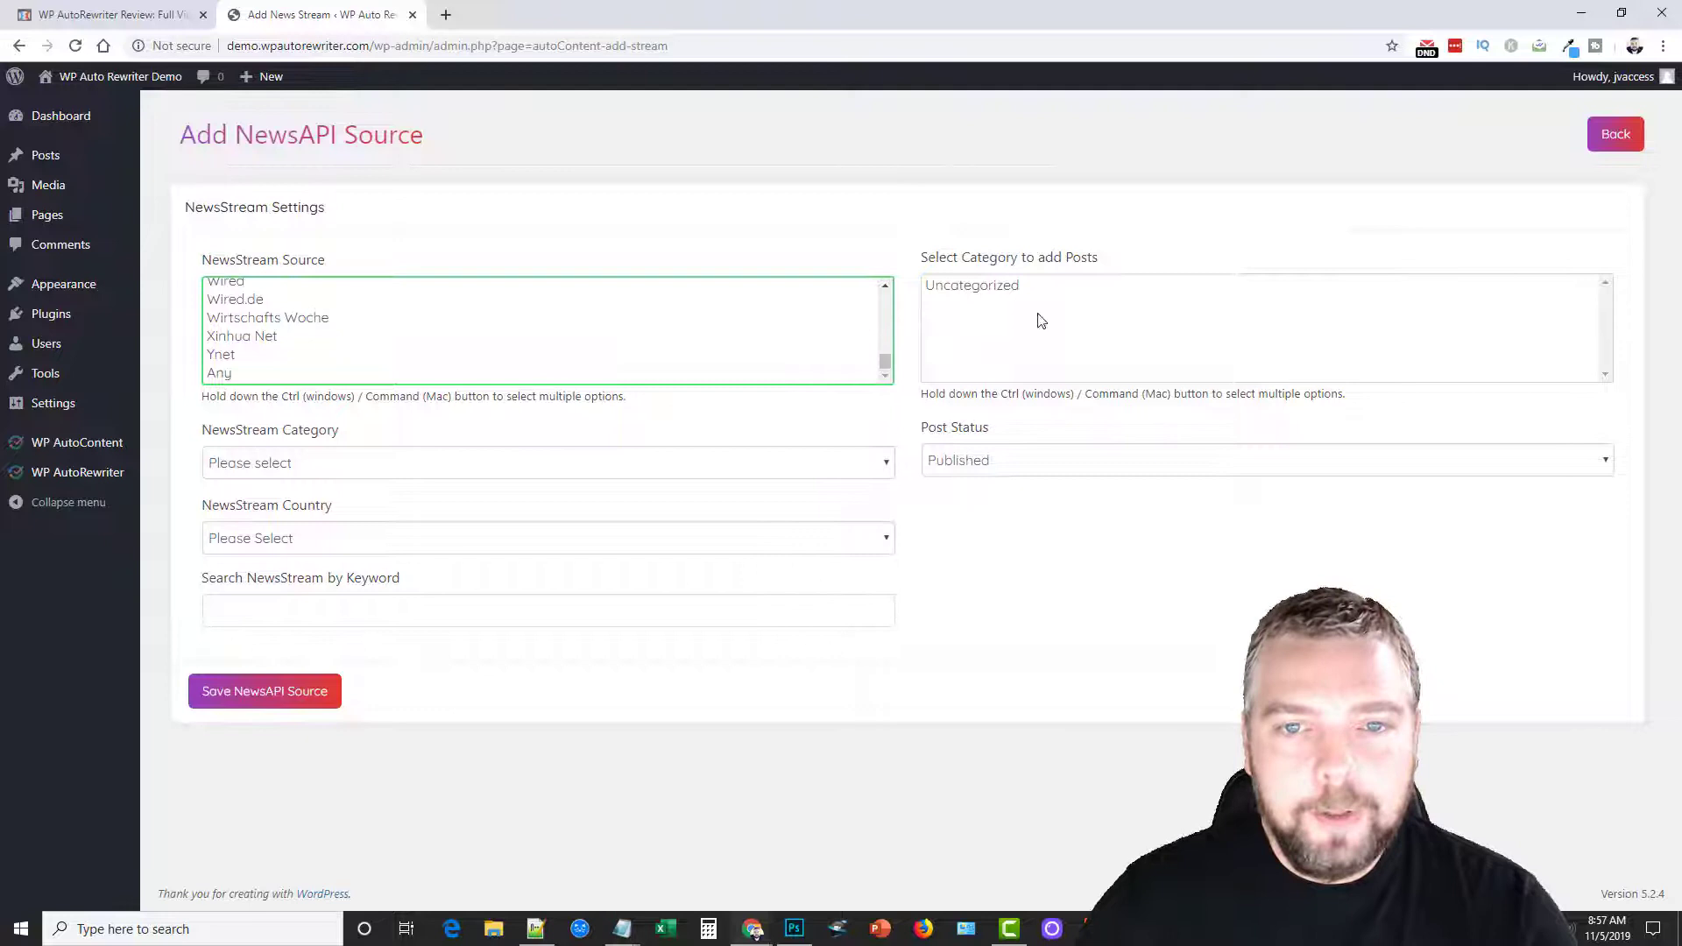
{"action": "left_click", "coordinate": [272, 462]}
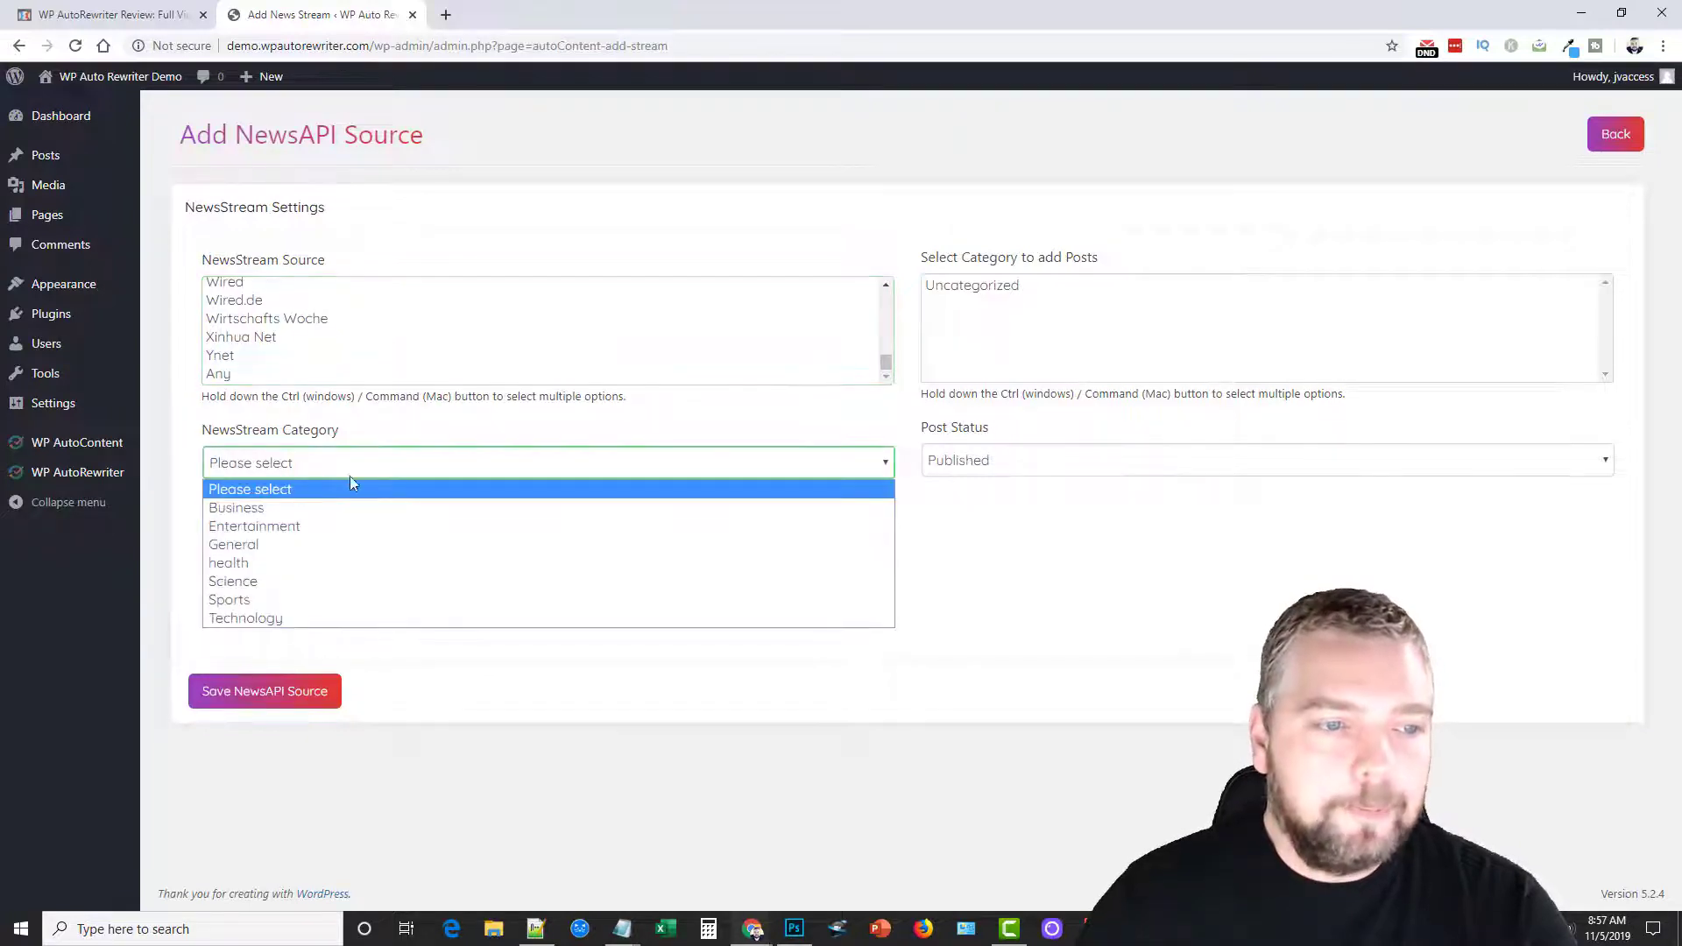
{"action": "left_click", "coordinate": [187, 421]}
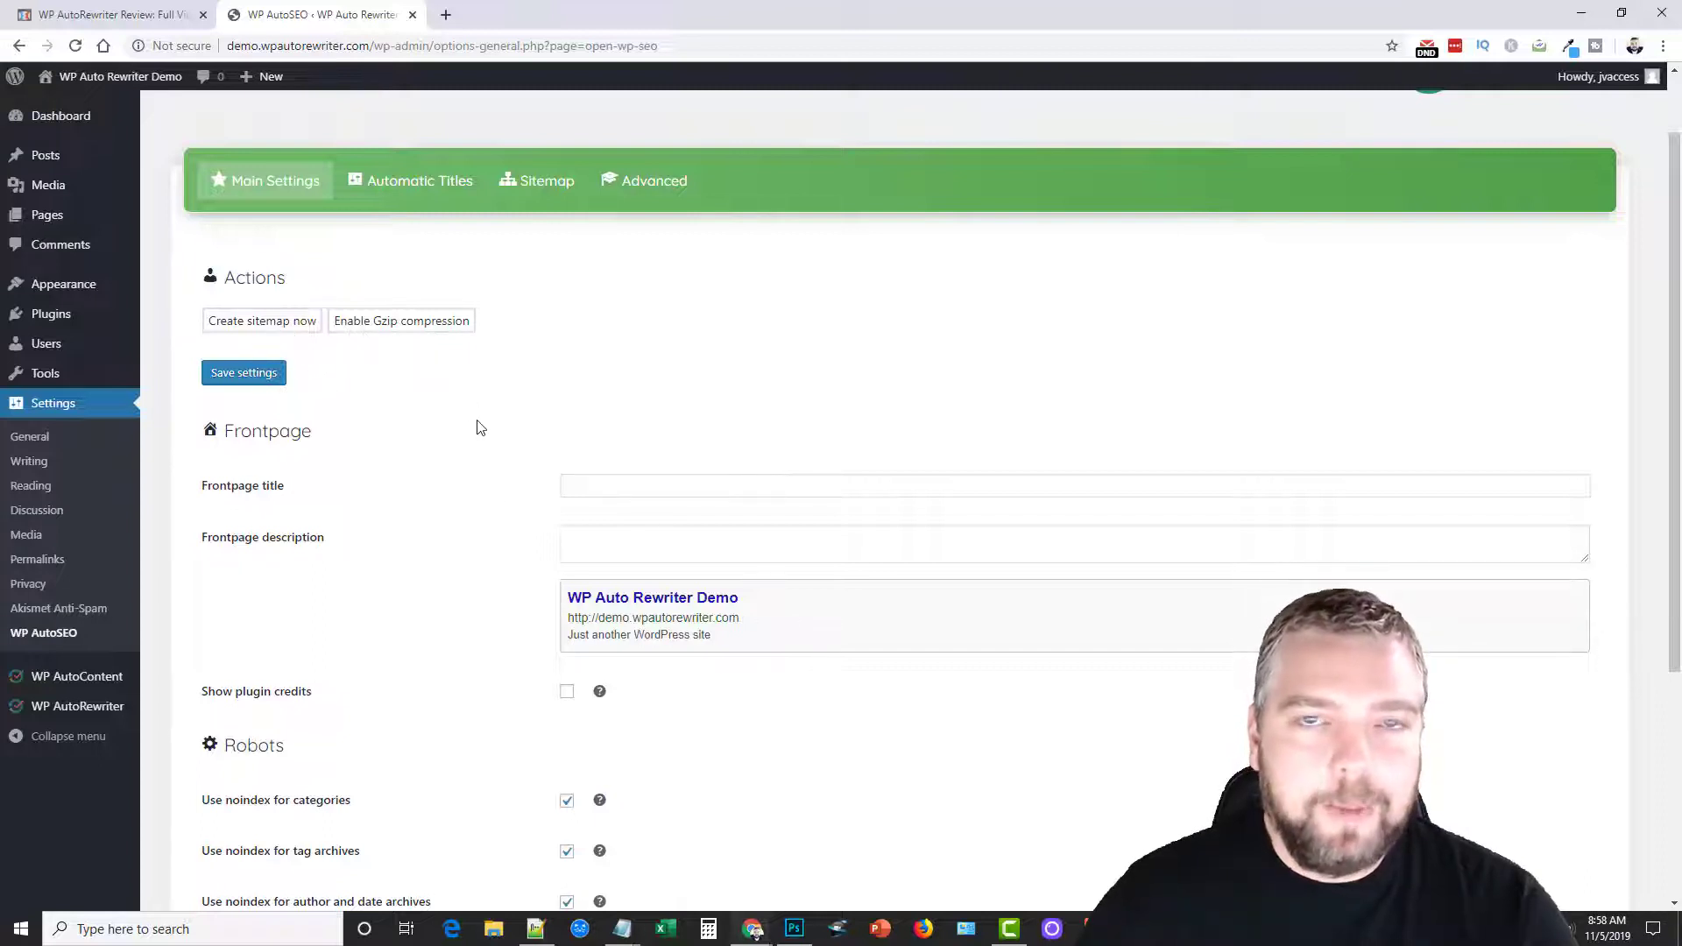
Scroll through WP AutoSEO's Main Settings and Automatic Titles pages
{"action": "scroll", "coordinate": [473, 546], "scroll_direction": "down", "scroll_amount": 3}
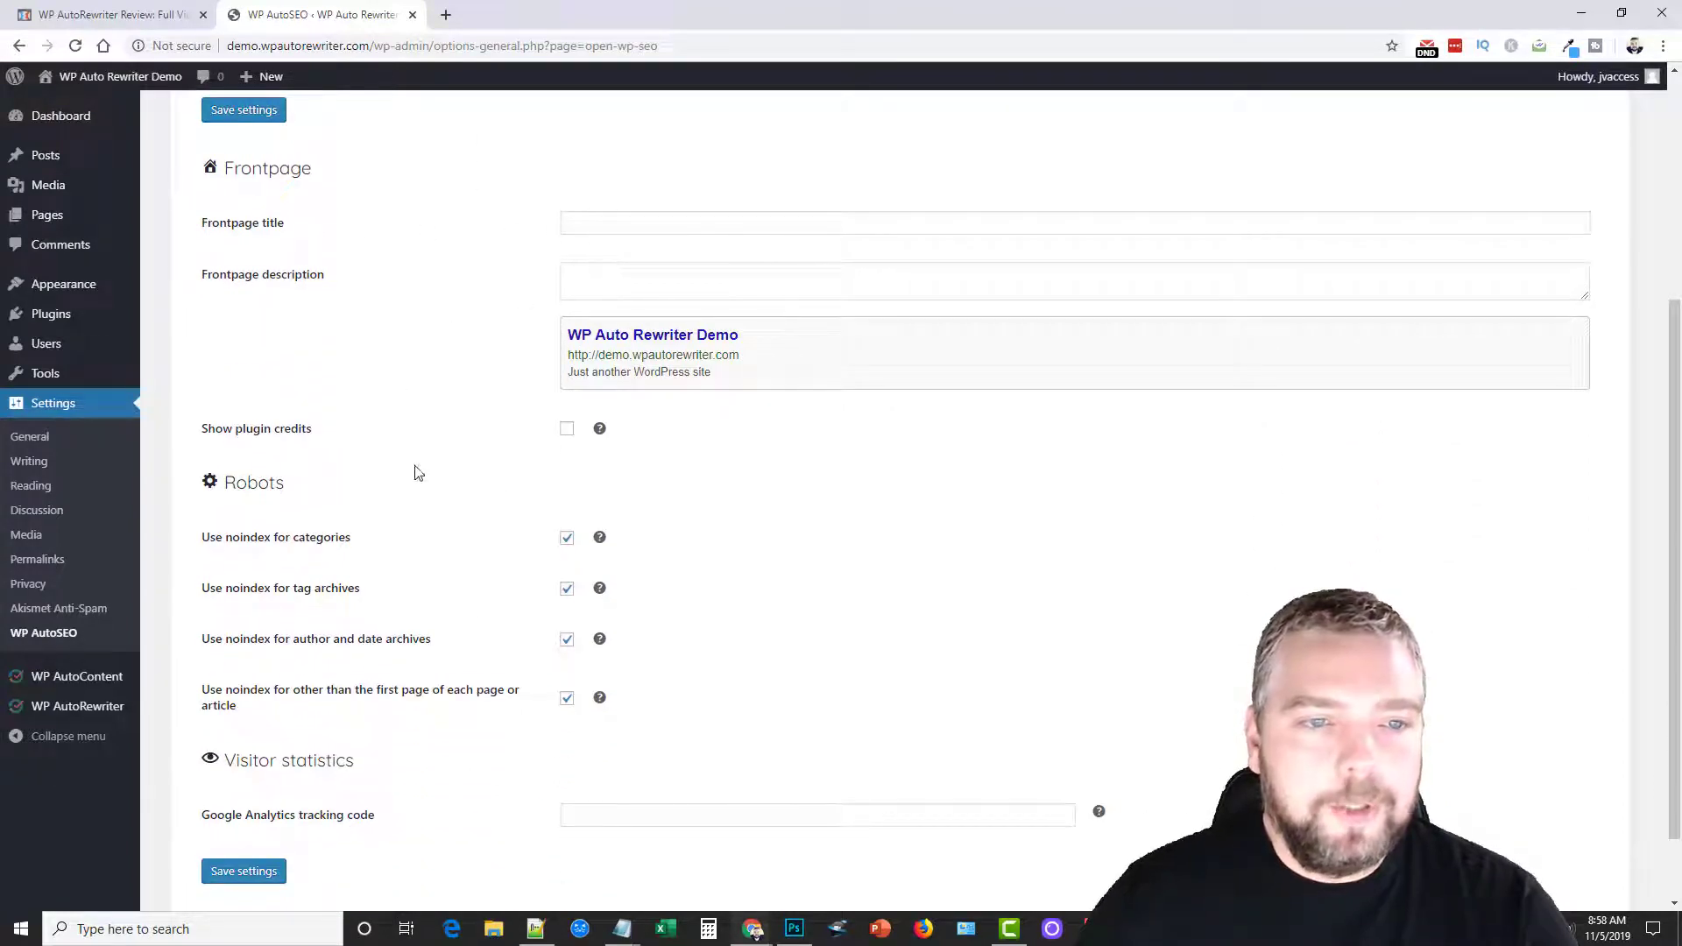
{"action": "scroll", "coordinate": [420, 432], "scroll_direction": "down", "scroll_amount": 1}
{"action": "scroll", "coordinate": [463, 669], "scroll_direction": "up", "scroll_amount": 1}
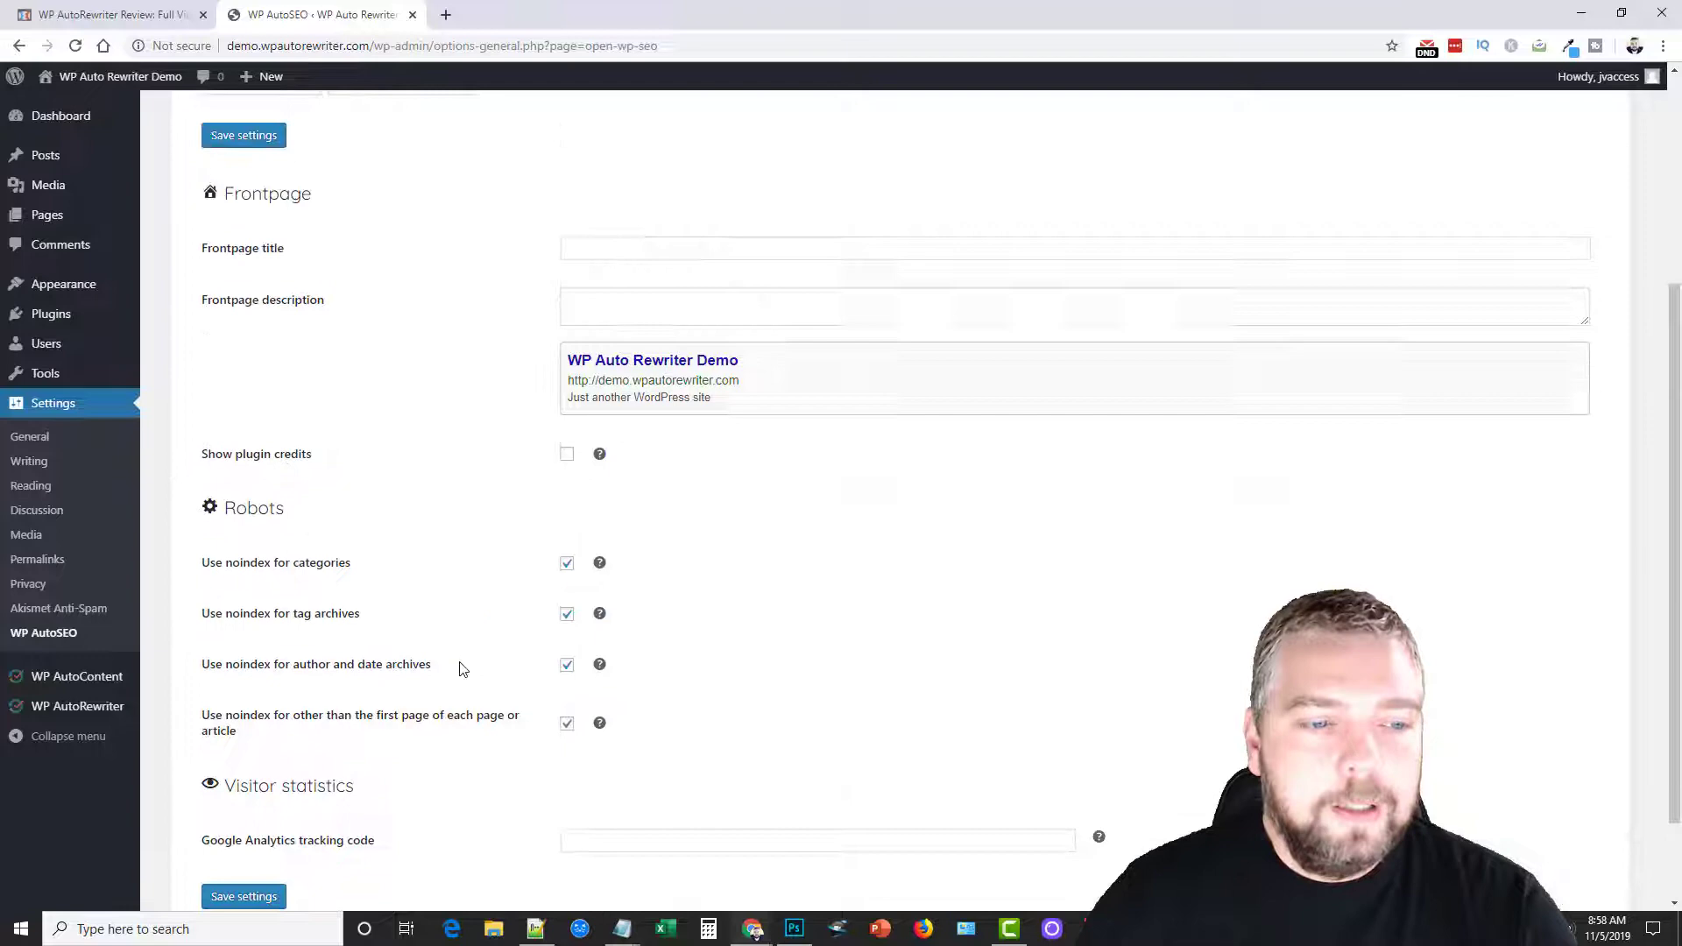
{"action": "scroll", "coordinate": [463, 669], "scroll_direction": "up", "scroll_amount": 5}
{"action": "left_click", "coordinate": [423, 272]}
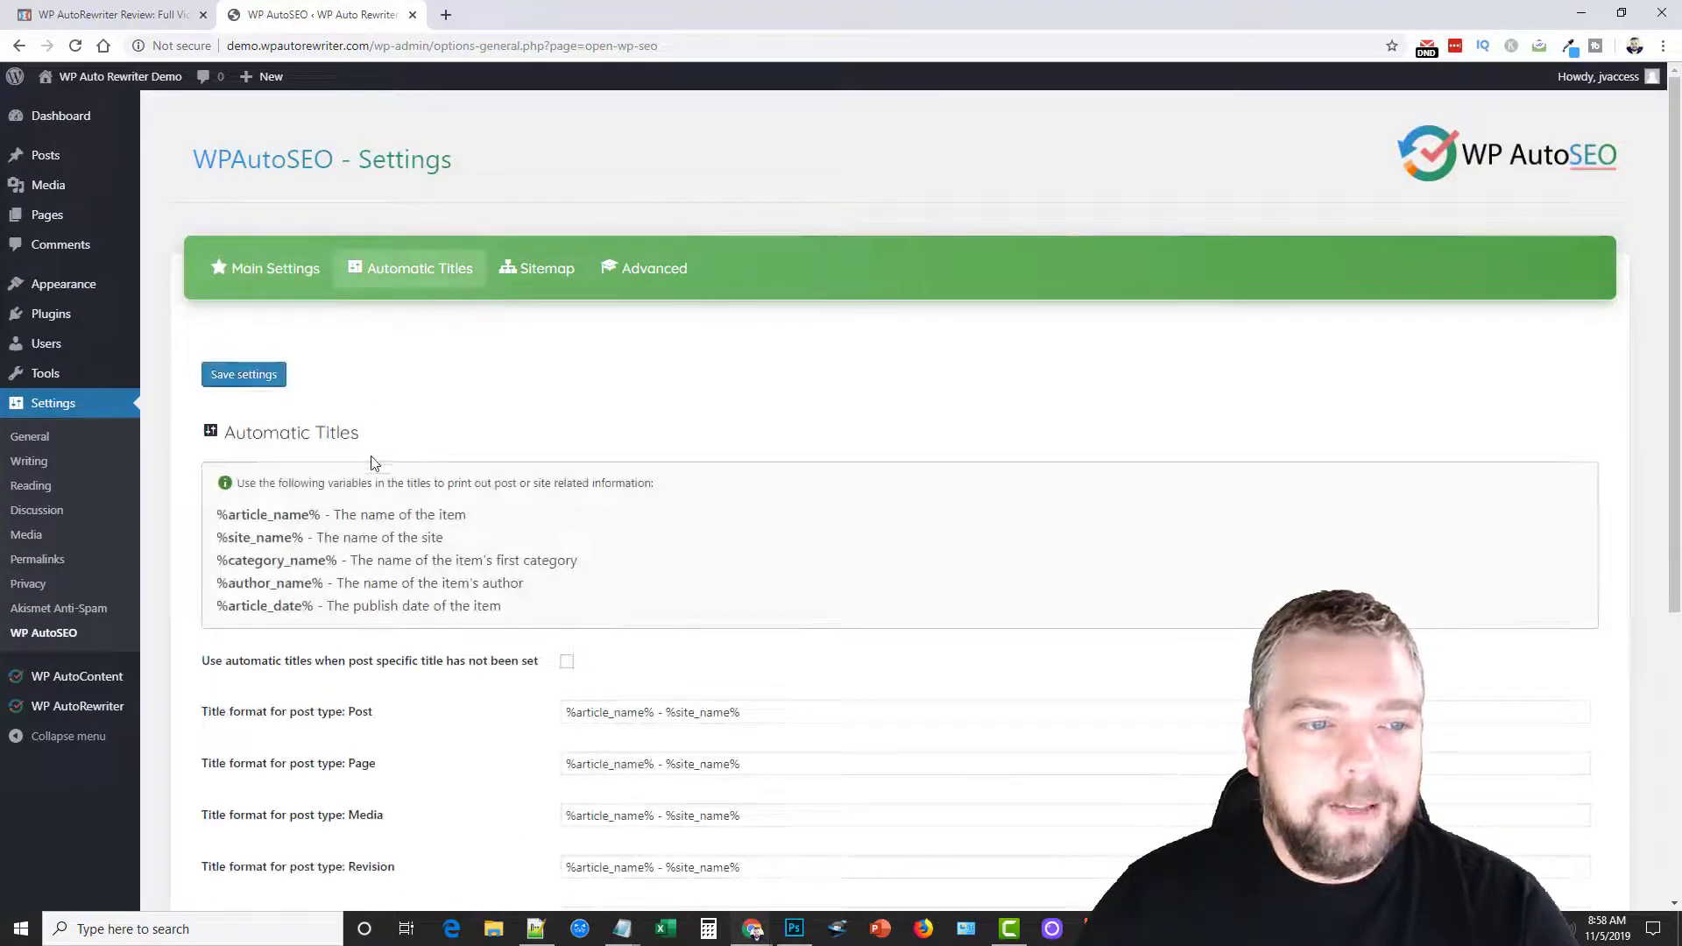
{"action": "scroll", "coordinate": [549, 444], "scroll_direction": "down", "scroll_amount": 5}
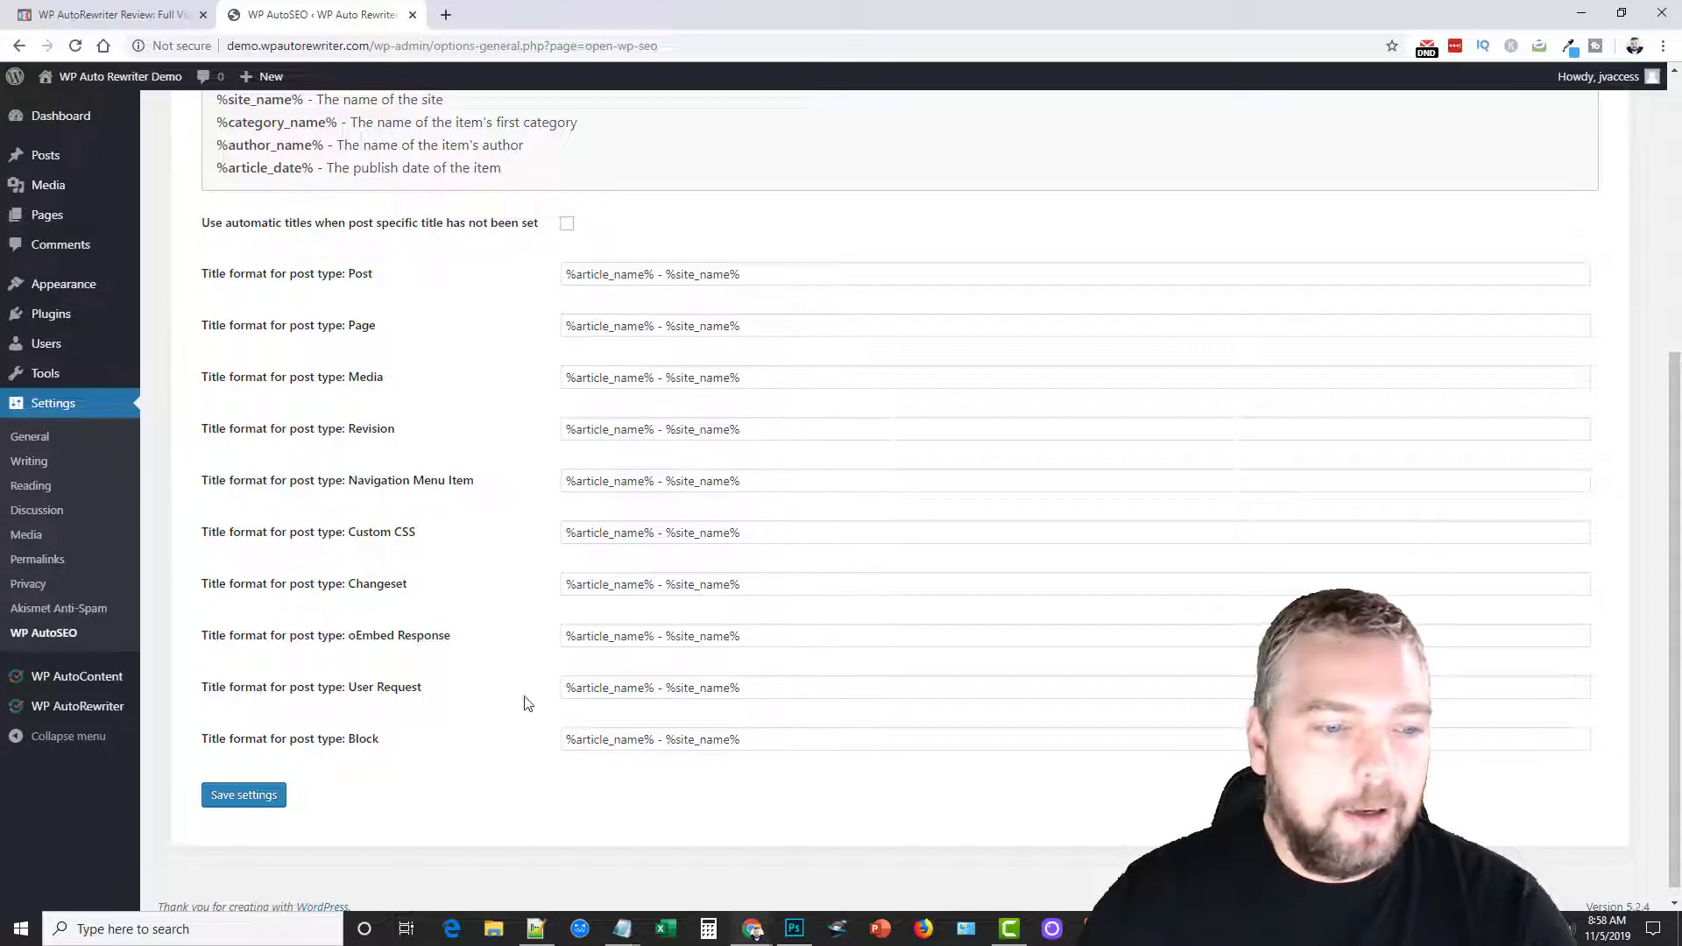
{"action": "scroll", "coordinate": [560, 701], "scroll_direction": "up", "scroll_amount": 5}
Browse the Sitemap and Advanced settings pages, leaving every option unchanged
{"action": "left_click", "coordinate": [534, 270]}
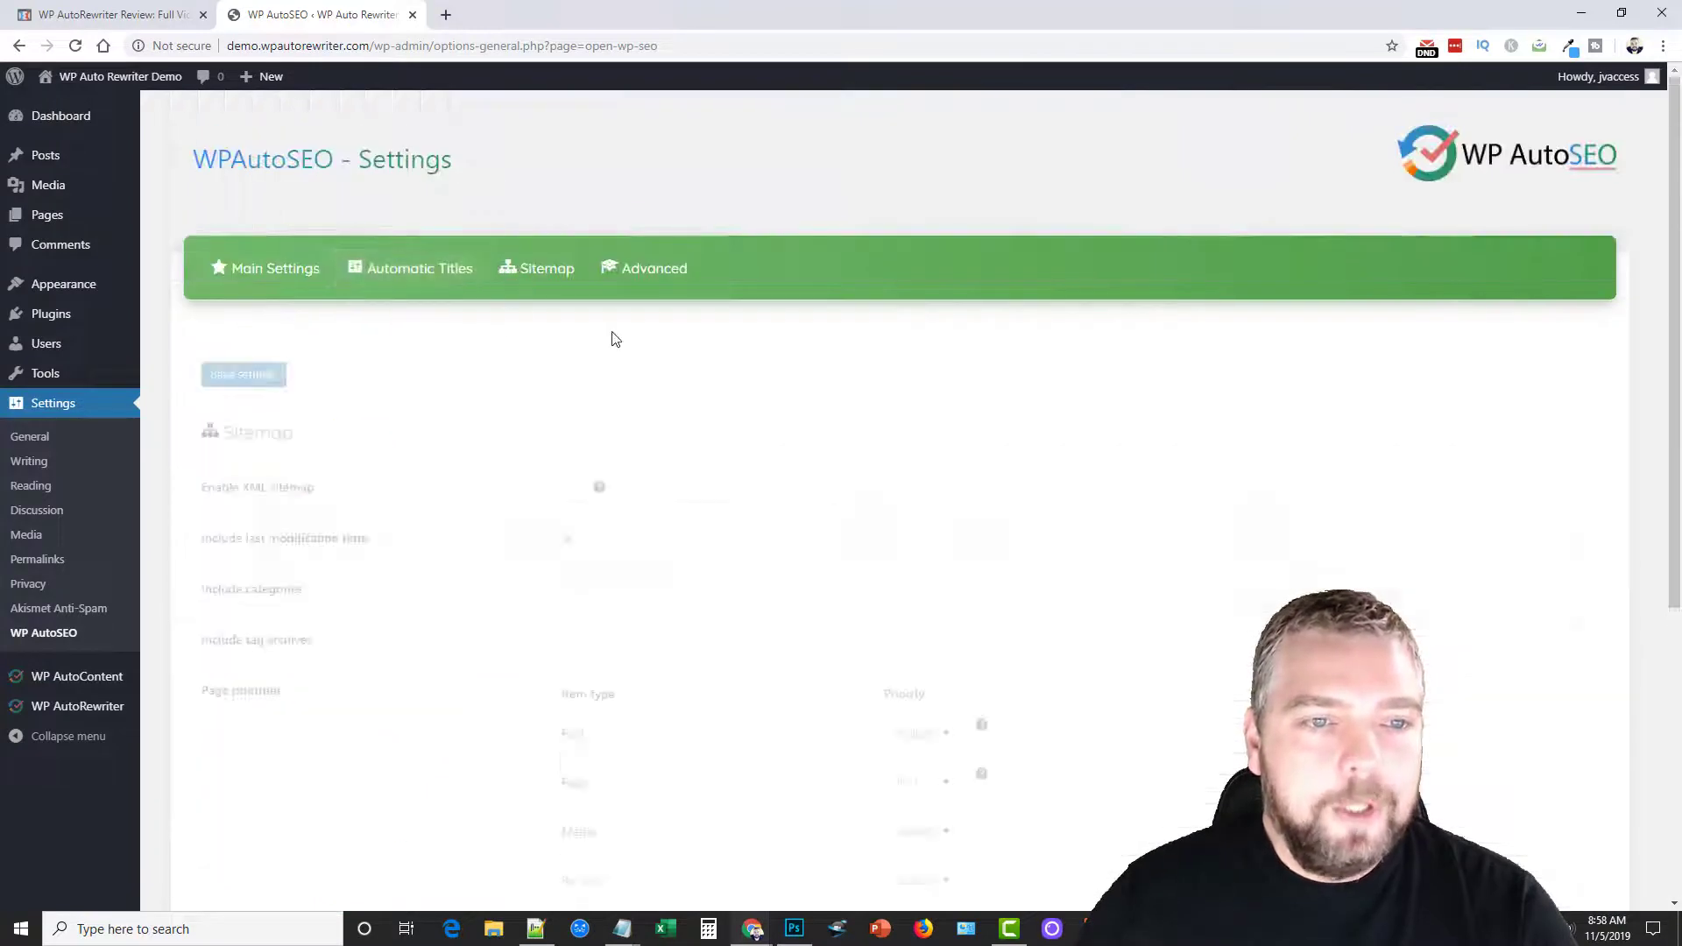
{"action": "scroll", "coordinate": [367, 464], "scroll_direction": "down", "scroll_amount": 3}
{"action": "scroll", "coordinate": [537, 459], "scroll_direction": "up", "scroll_amount": 3}
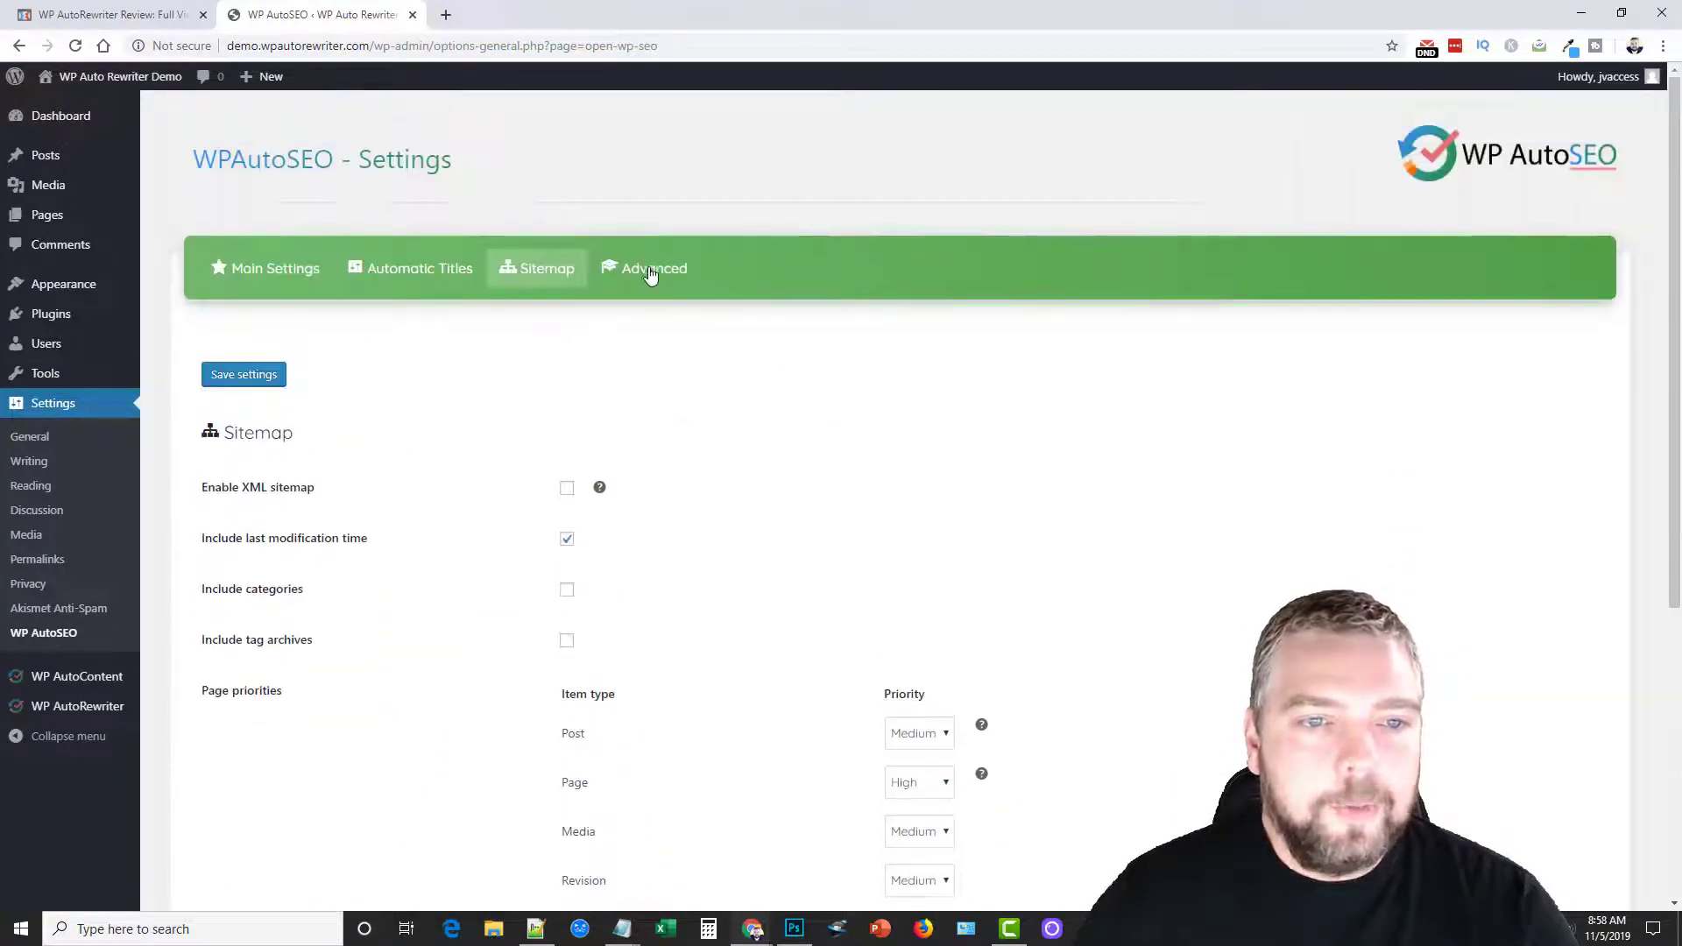
{"action": "left_click", "coordinate": [652, 269]}
{"action": "scroll", "coordinate": [379, 439], "scroll_direction": "down", "scroll_amount": 2}
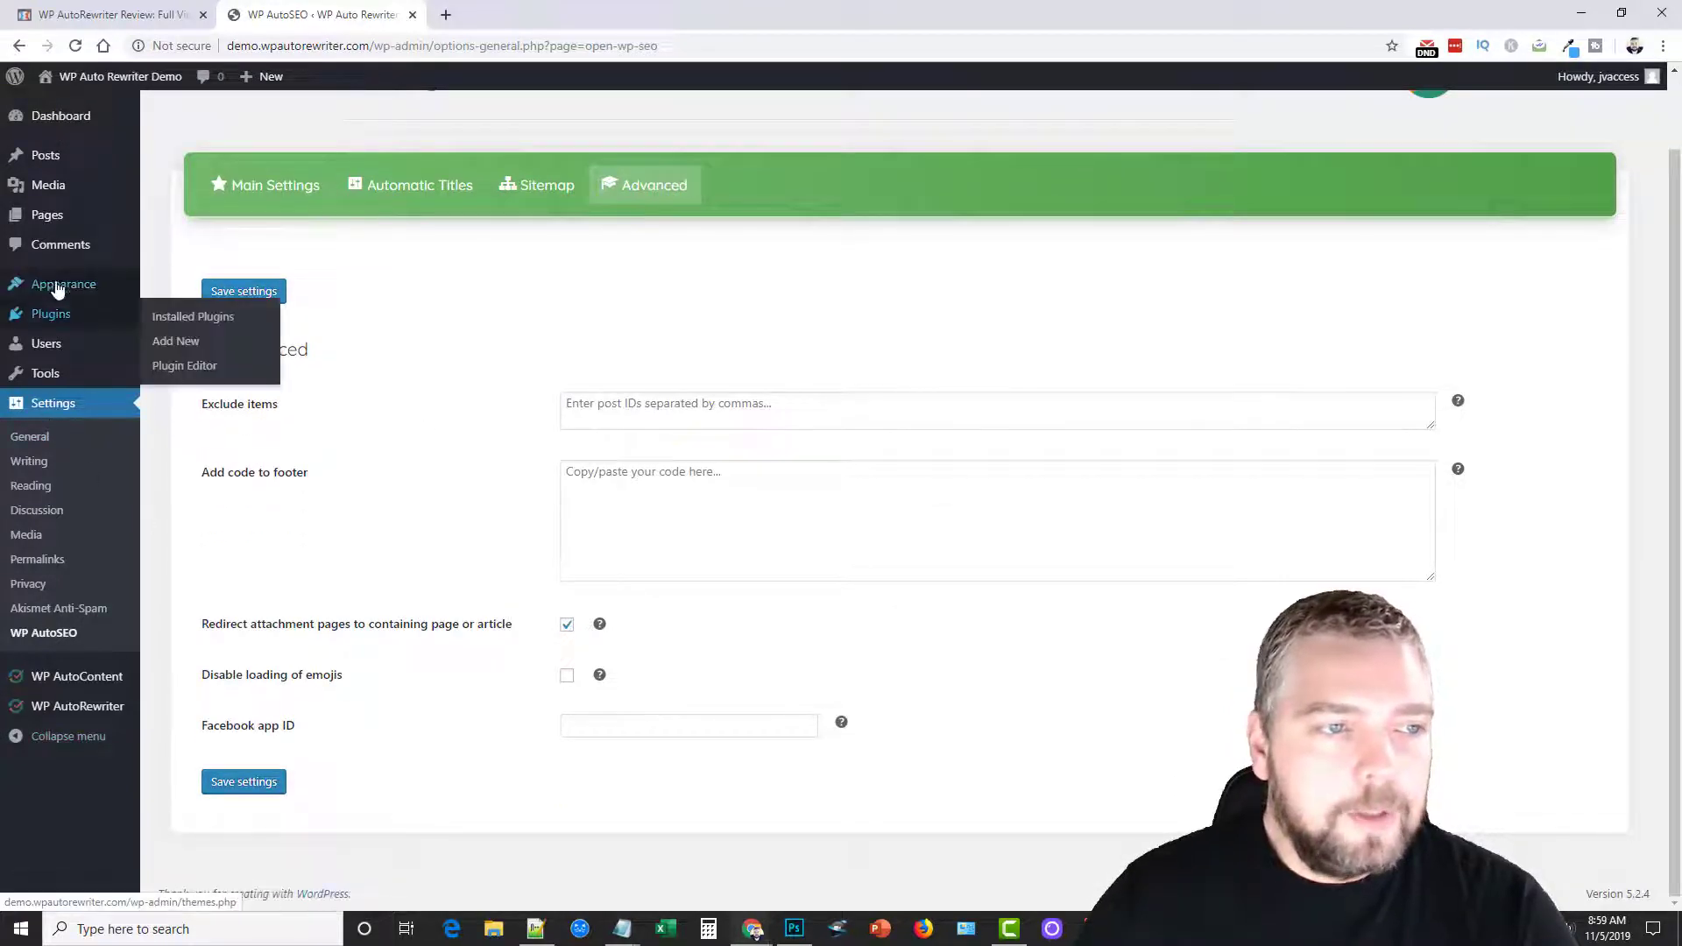
Return to the vidsociety WP AutoRewriter Review page and scroll back to its top
{"action": "left_click", "coordinate": [90, 17]}
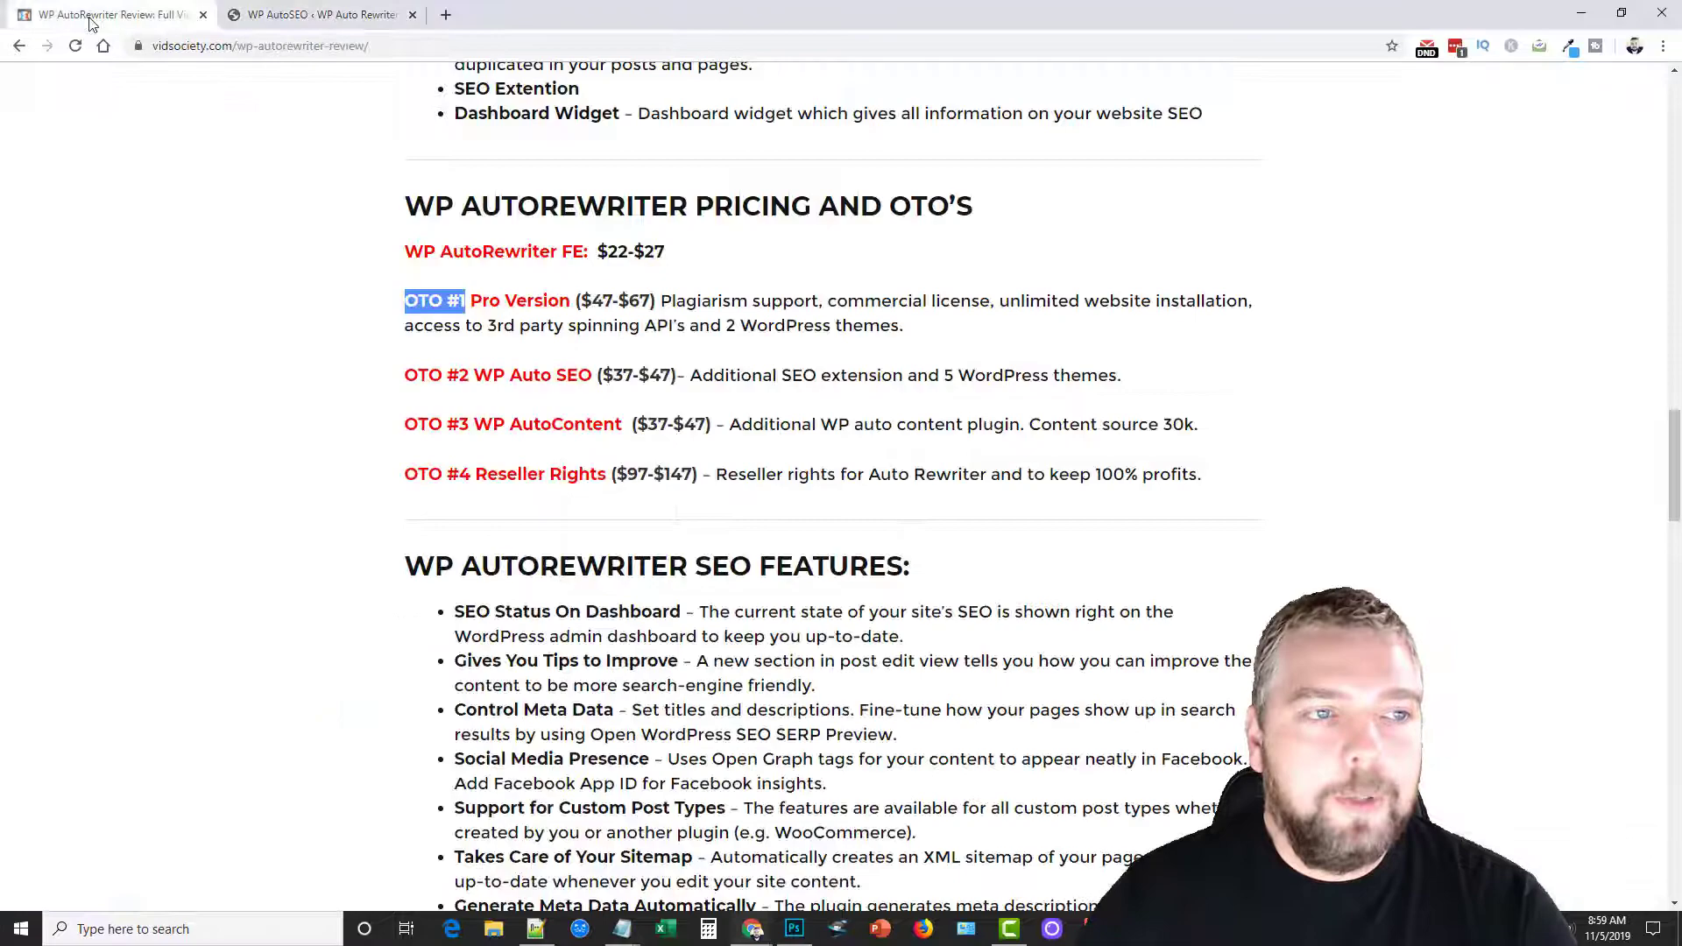
{"action": "scroll", "coordinate": [760, 486], "scroll_direction": "up", "scroll_amount": 20}
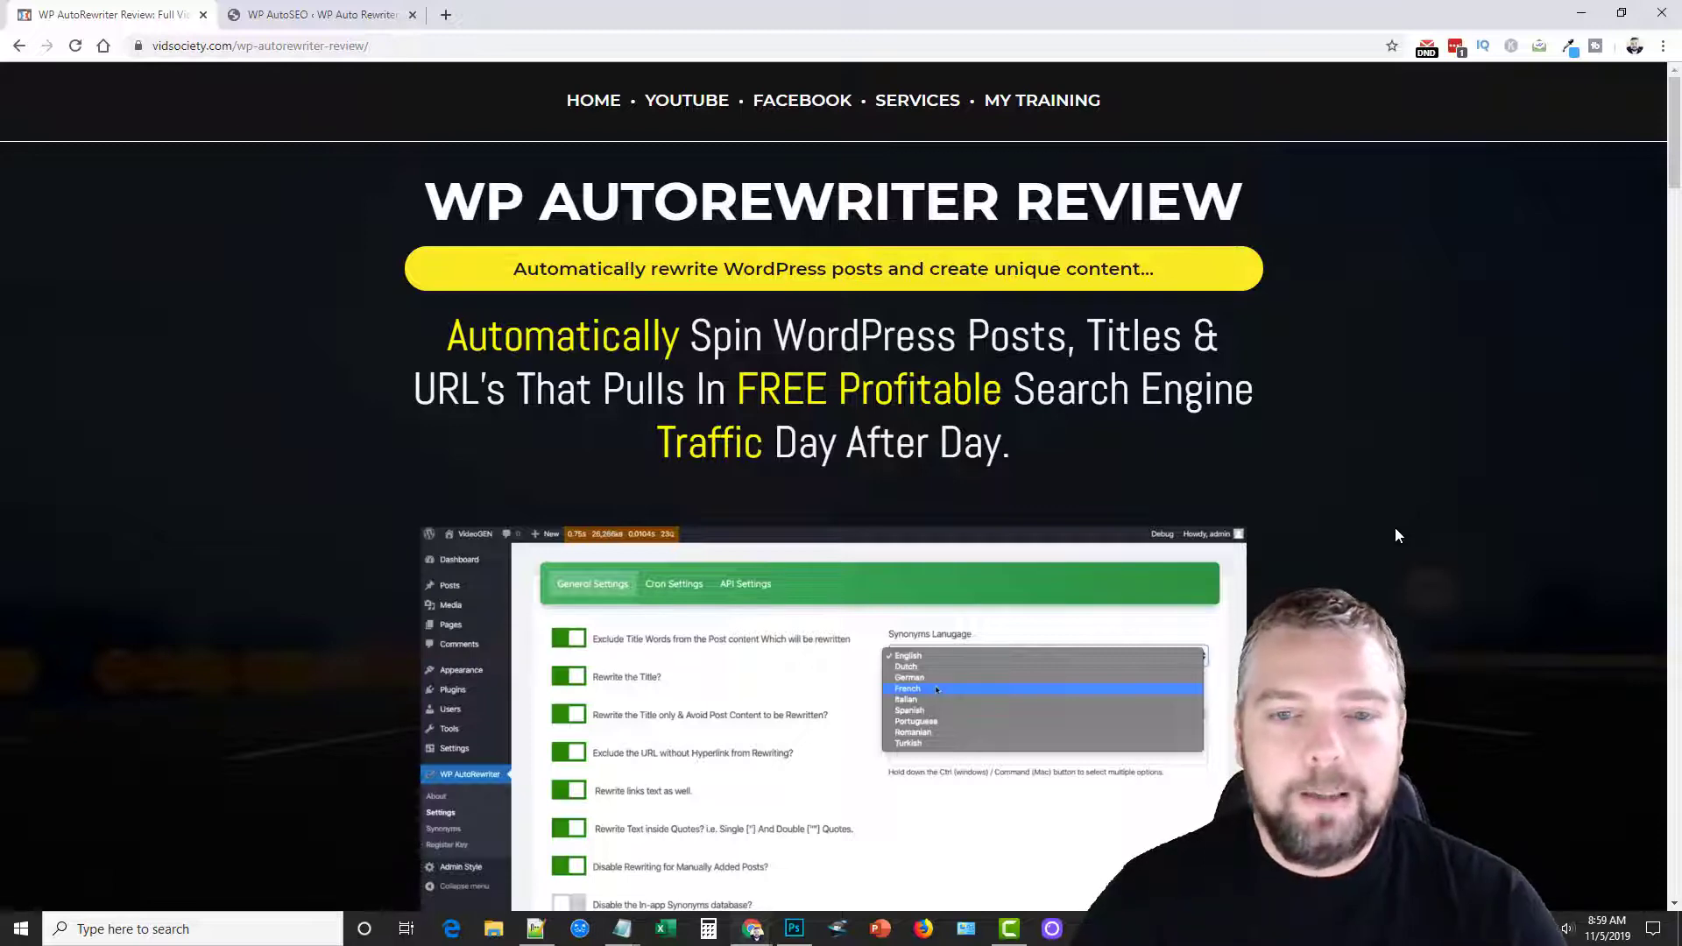
{"action": "scroll", "coordinate": [1413, 578], "scroll_direction": "down", "scroll_amount": 3}
{"action": "scroll", "coordinate": [1400, 570], "scroll_direction": "up", "scroll_amount": 2}
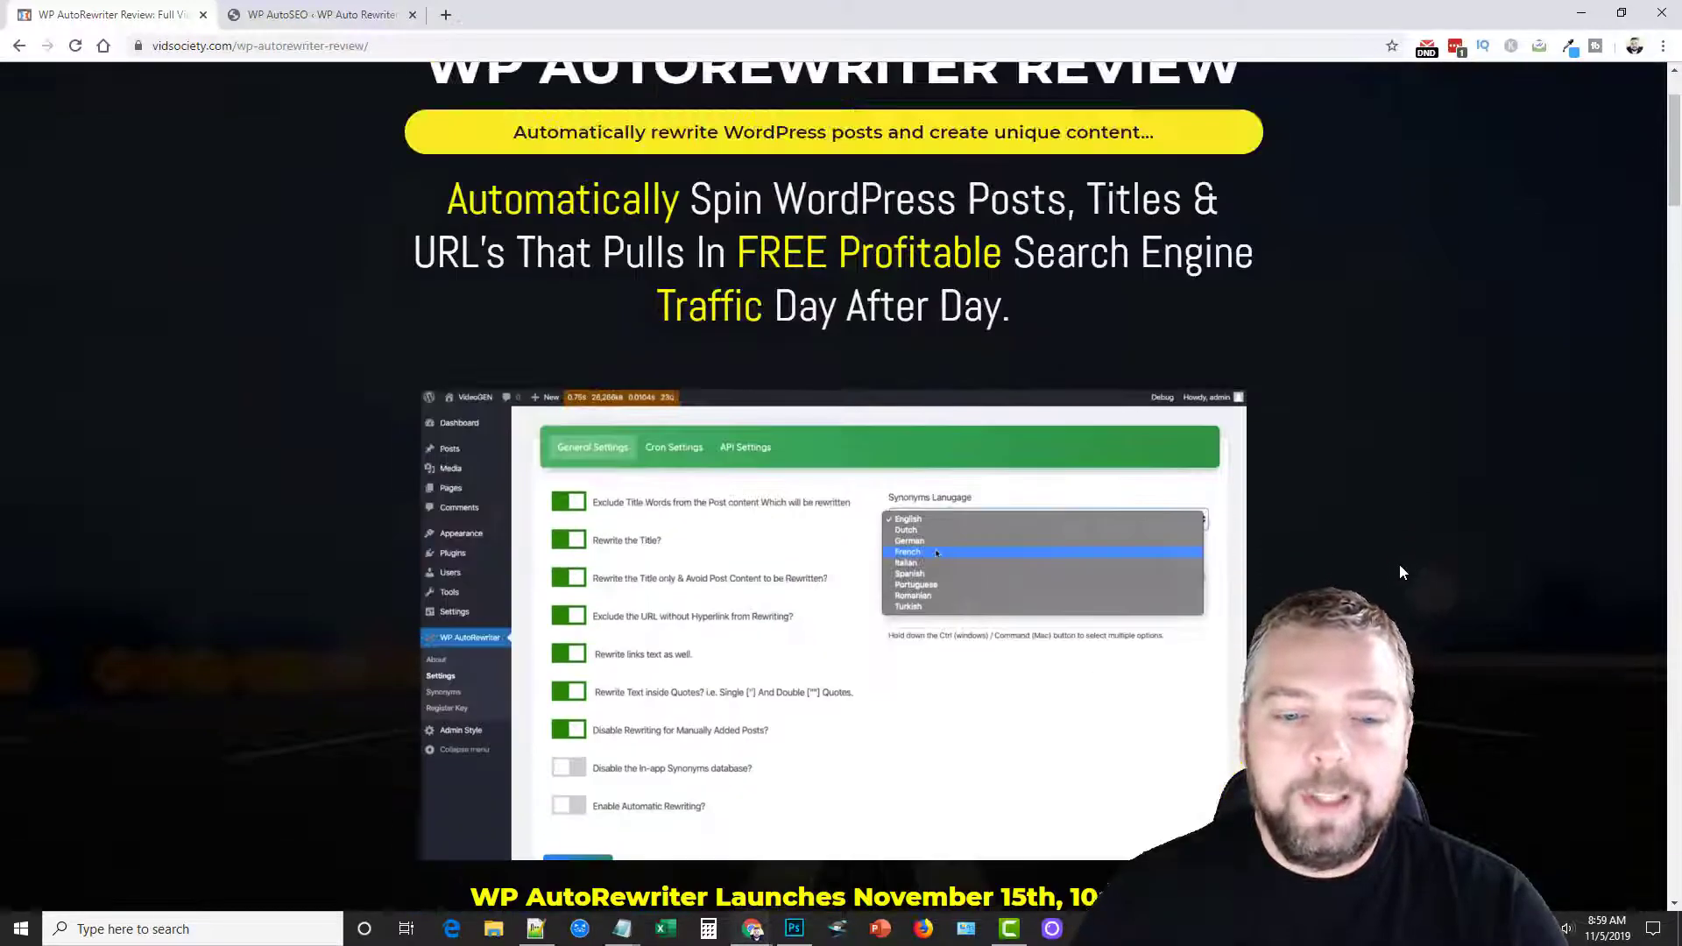
{"action": "scroll", "coordinate": [1400, 565], "scroll_direction": "up", "scroll_amount": 2}
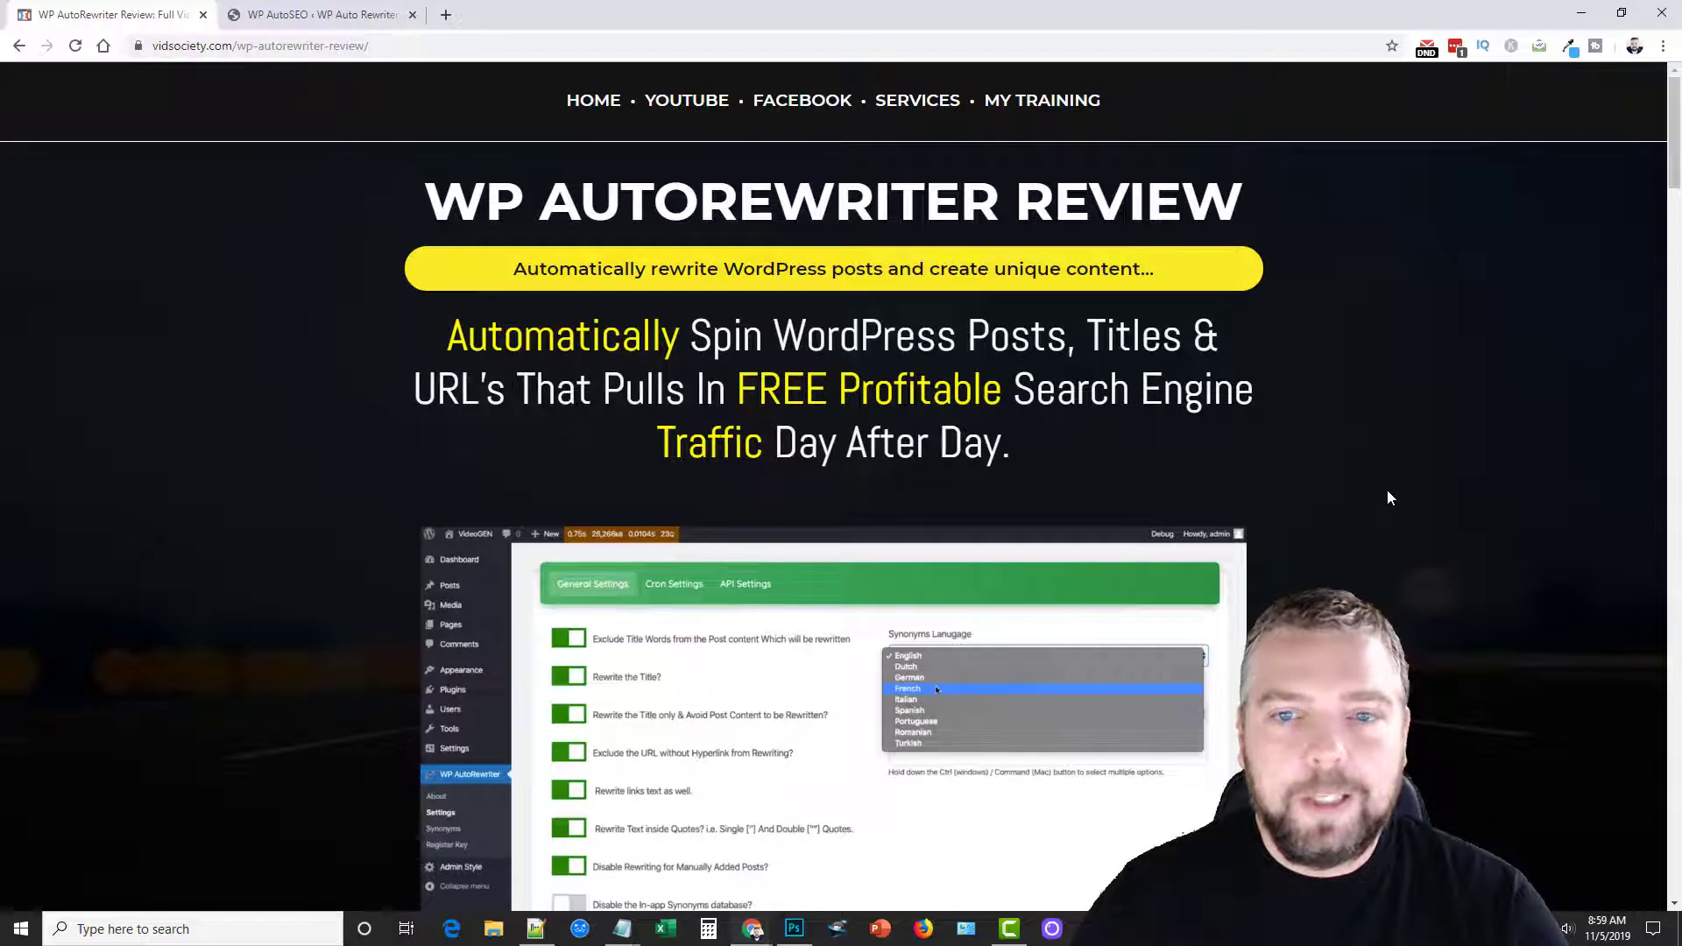